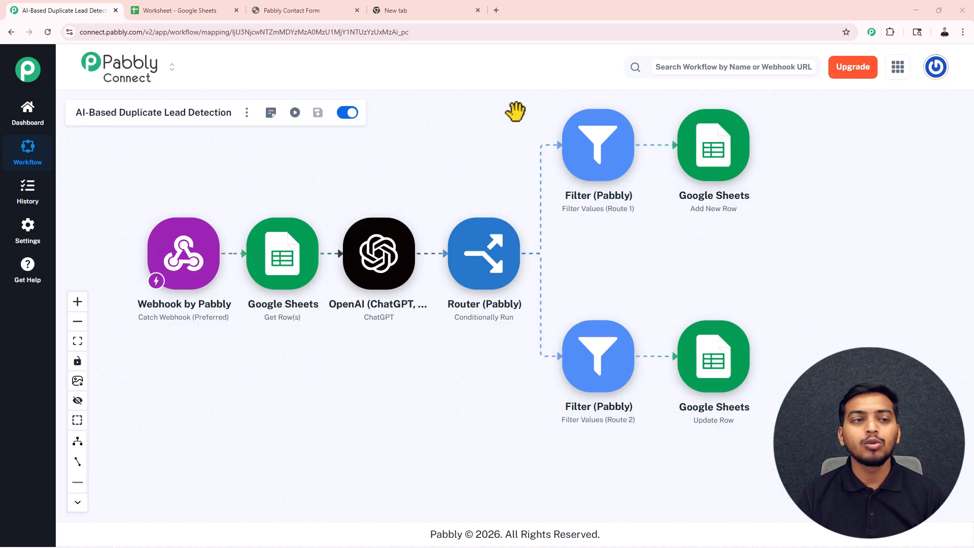
Review the existing leads in the Daily Sales Data sheet and the fields of the Pabbly contact form.
{"action": "left_click", "coordinate": [174, 10]}
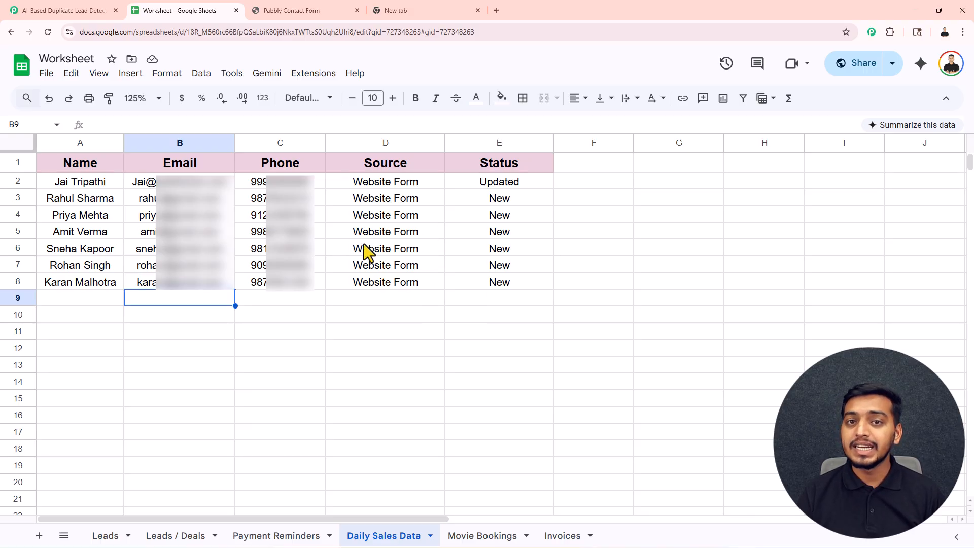
{"action": "left_click", "coordinate": [303, 10]}
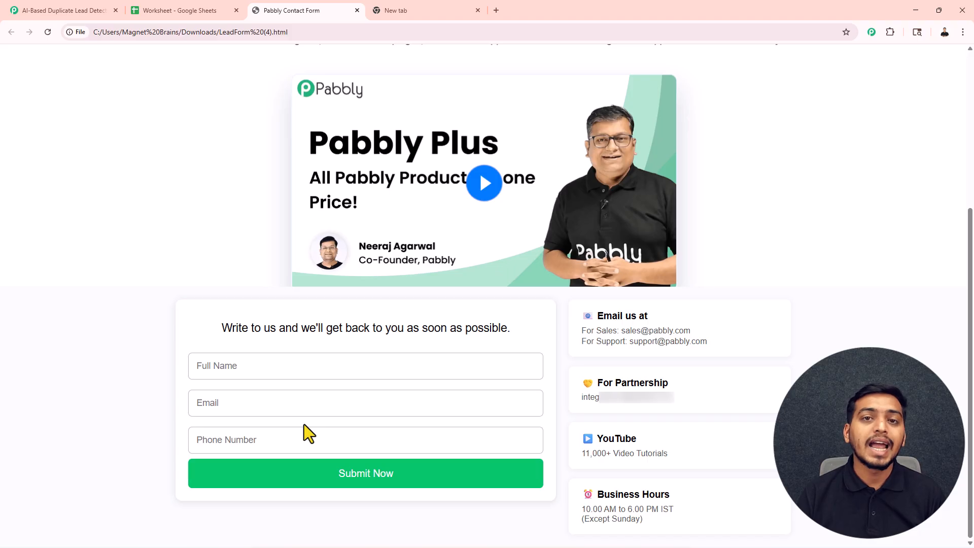
{"action": "left_click", "coordinate": [191, 10]}
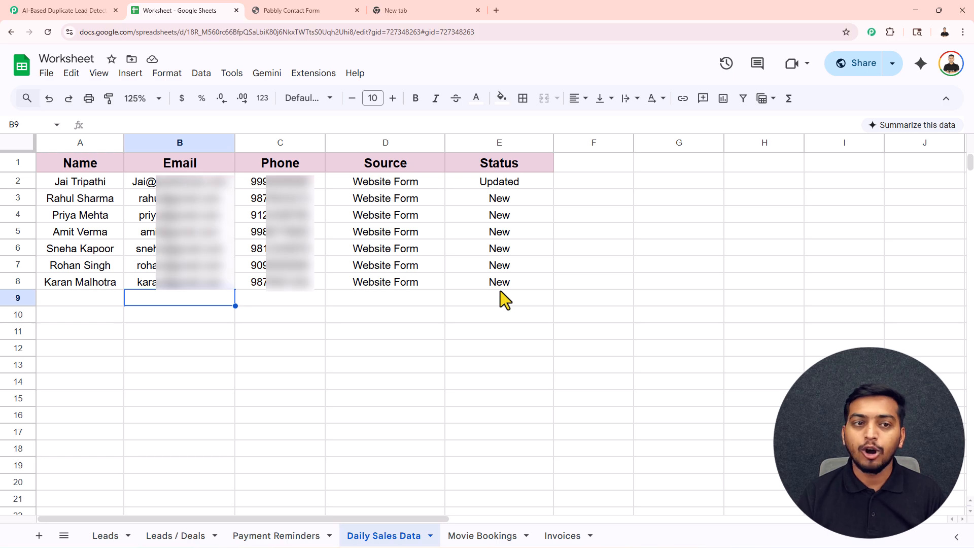
Submit the contact form with a sample lead's full name, email and phone number, then check the Daily Sales Data sheet.
{"action": "left_click", "coordinate": [315, 13]}
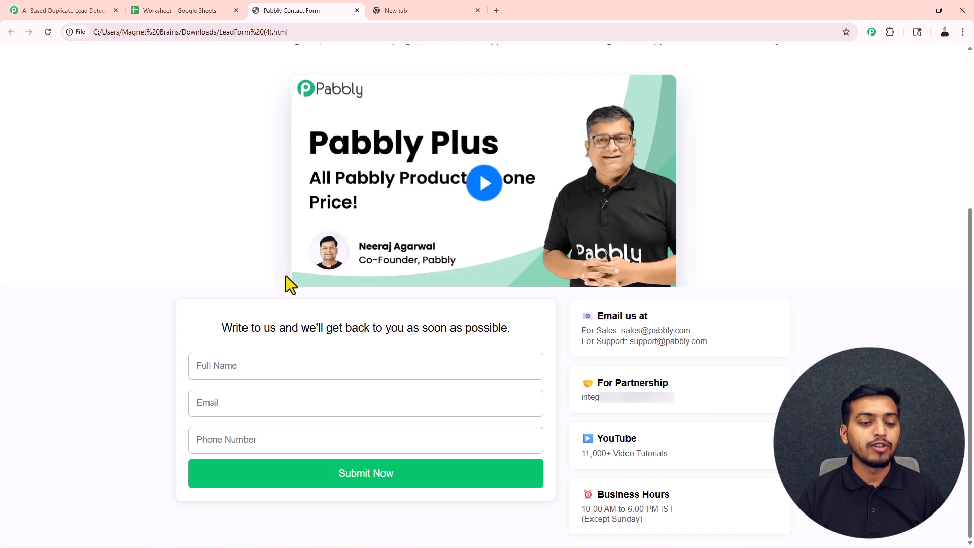
{"action": "left_click", "coordinate": [240, 370]}
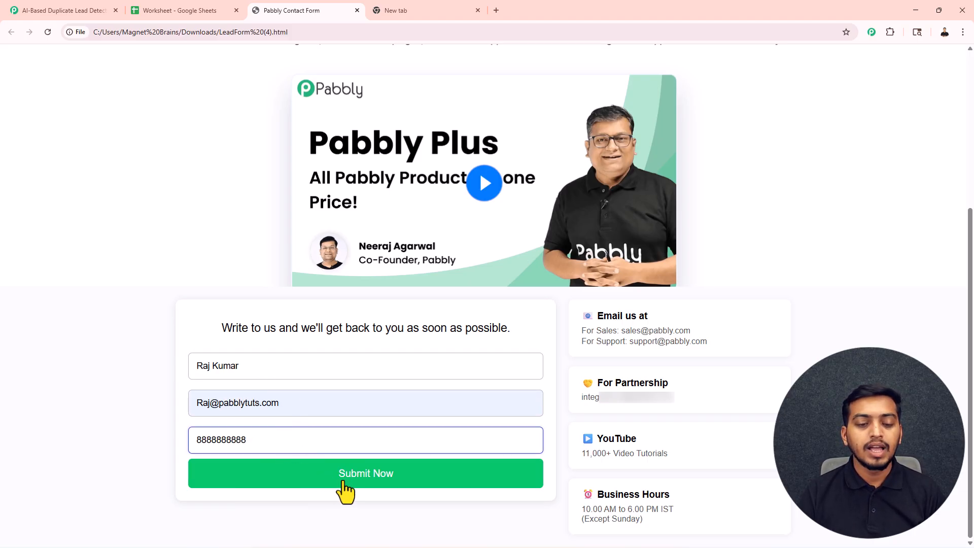
{"action": "left_click", "coordinate": [390, 475]}
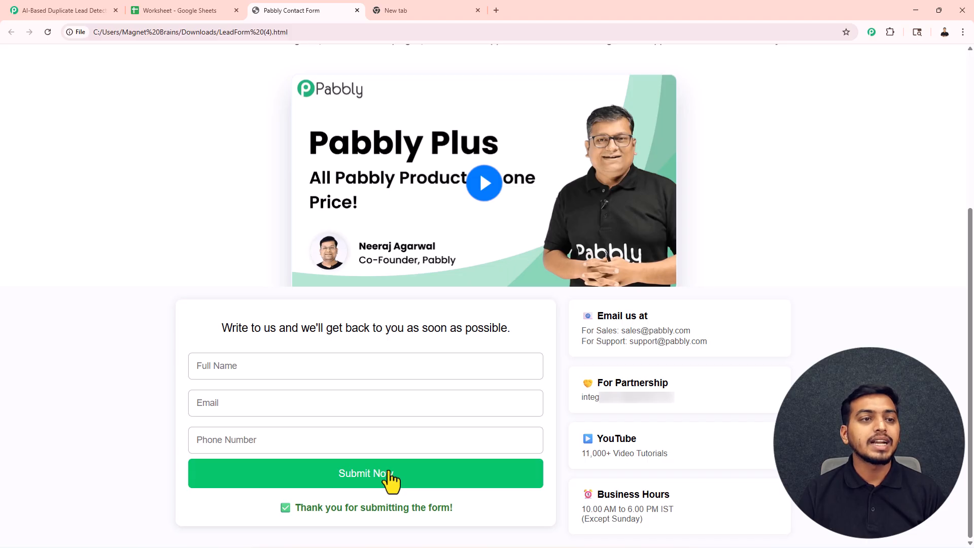
{"action": "mouse_move", "coordinate": [181, 13]}
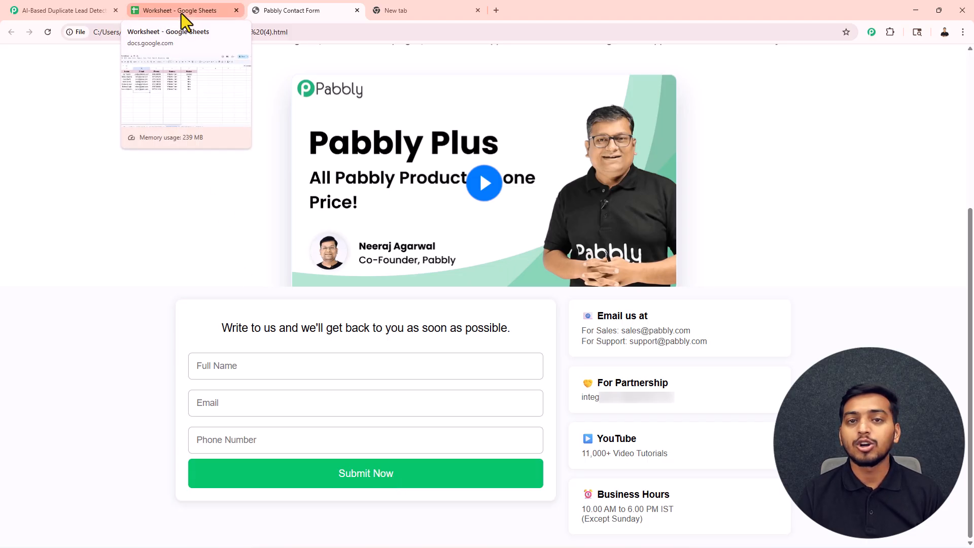
{"action": "left_click", "coordinate": [182, 14]}
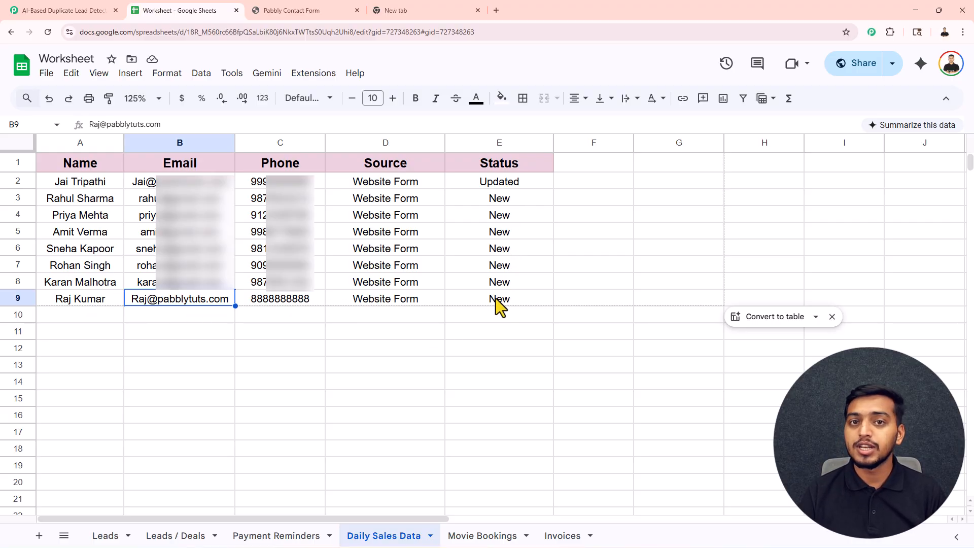
Resubmit the contact form with the same lead's name, email and phone number, and recheck that lead's status in the sheet.
{"action": "left_click", "coordinate": [327, 11]}
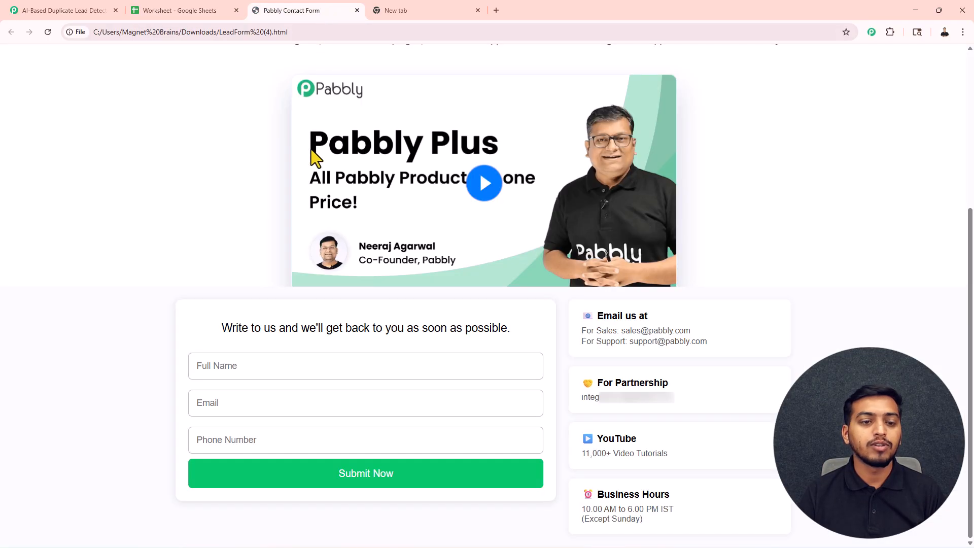
{"action": "left_click", "coordinate": [228, 368]}
{"action": "type", "text": "Raj Kumar"}
{"action": "left_click", "coordinate": [305, 396]}
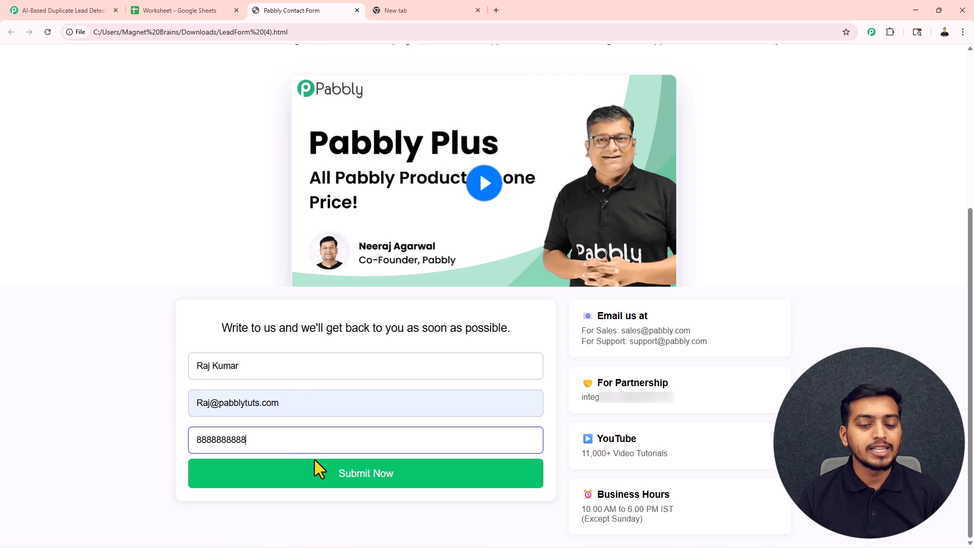
{"action": "left_click", "coordinate": [334, 479]}
{"action": "left_click", "coordinate": [188, 9]}
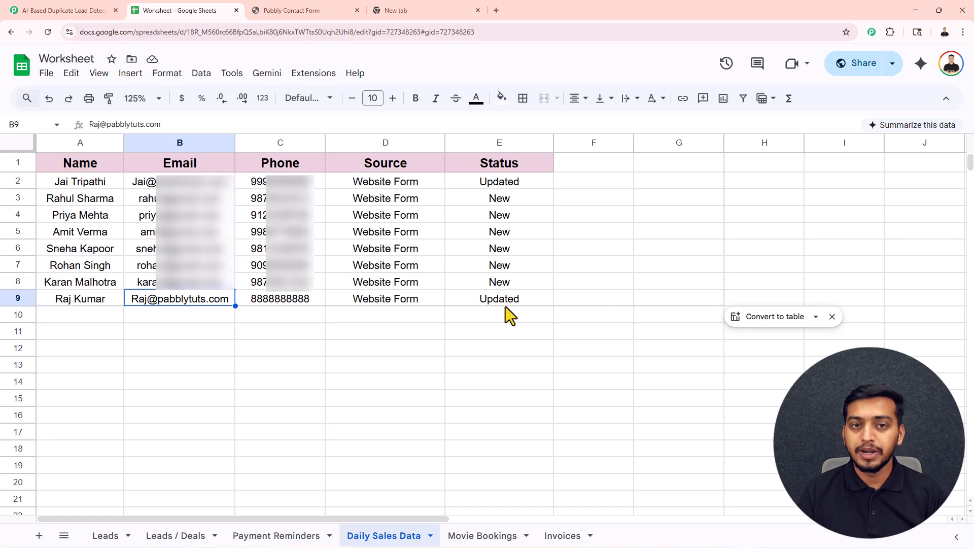
Sign in at pabbly.com/connect in the empty browser tab and access the Pabbly Connect dashboard.
{"action": "left_click", "coordinate": [66, 11]}
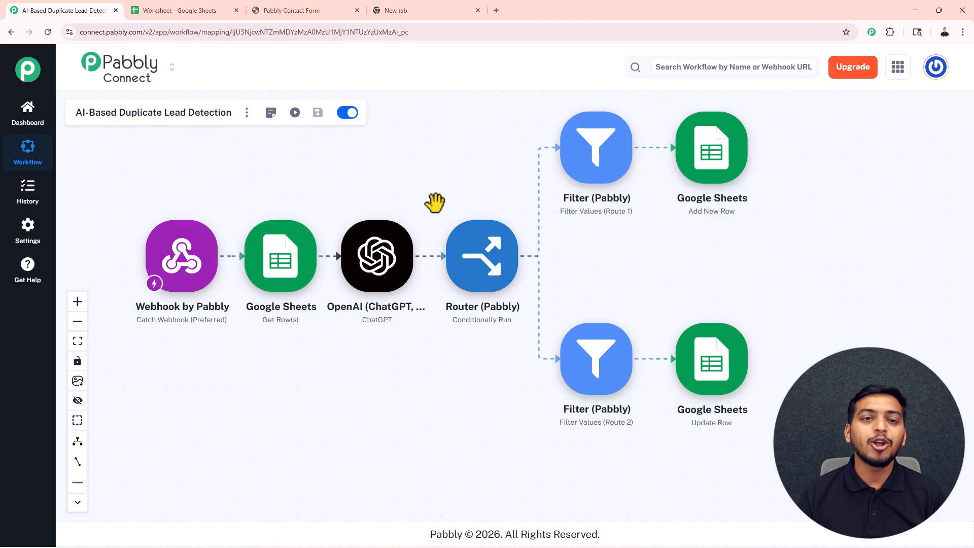
{"action": "left_click", "coordinate": [399, 10]}
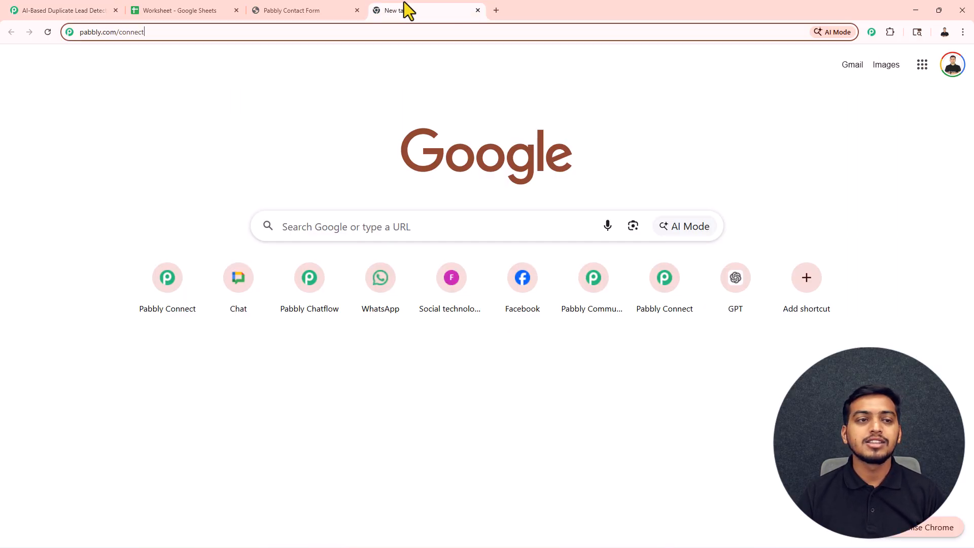
{"action": "left_click_drag", "start_coordinate": [148, 35], "coordinate": [77, 36]}
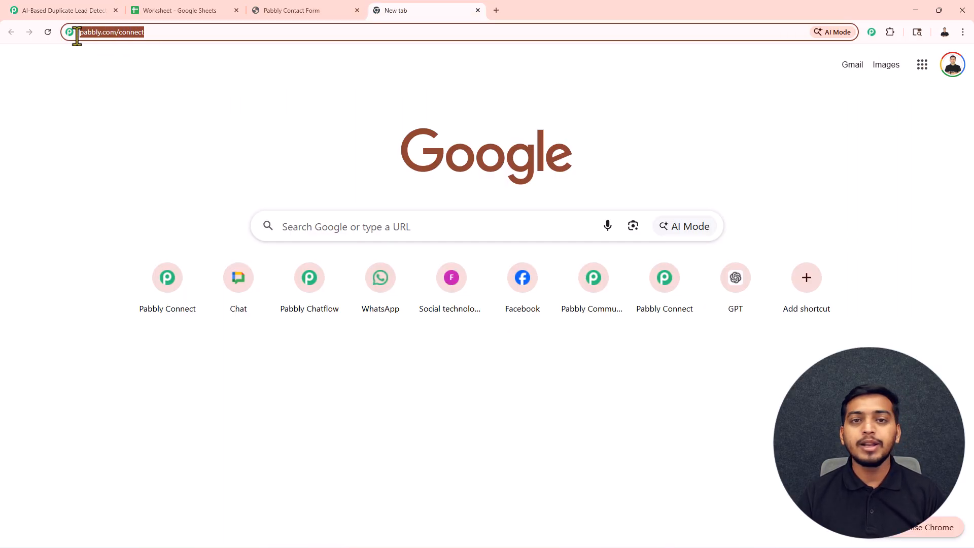
{"action": "key", "text": "Return"}
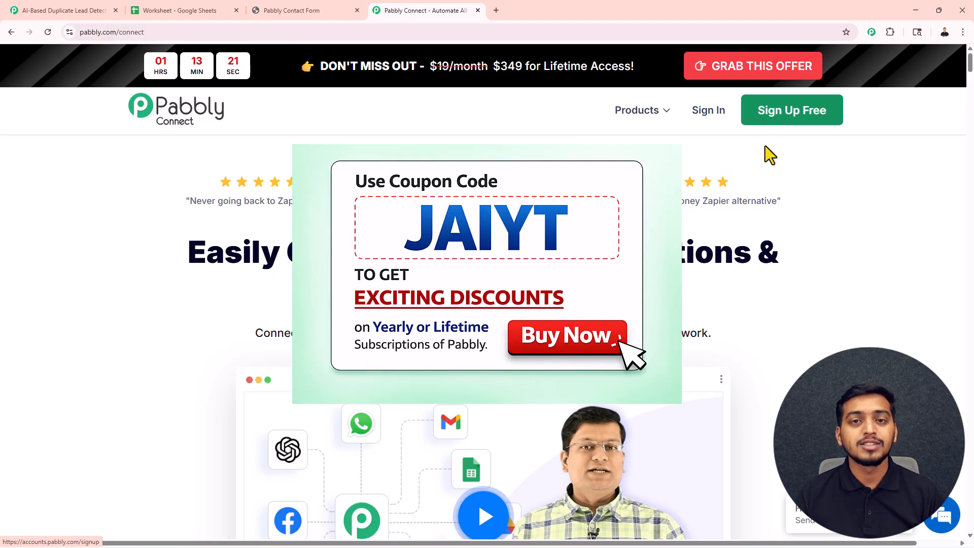
{"action": "left_click", "coordinate": [702, 109]}
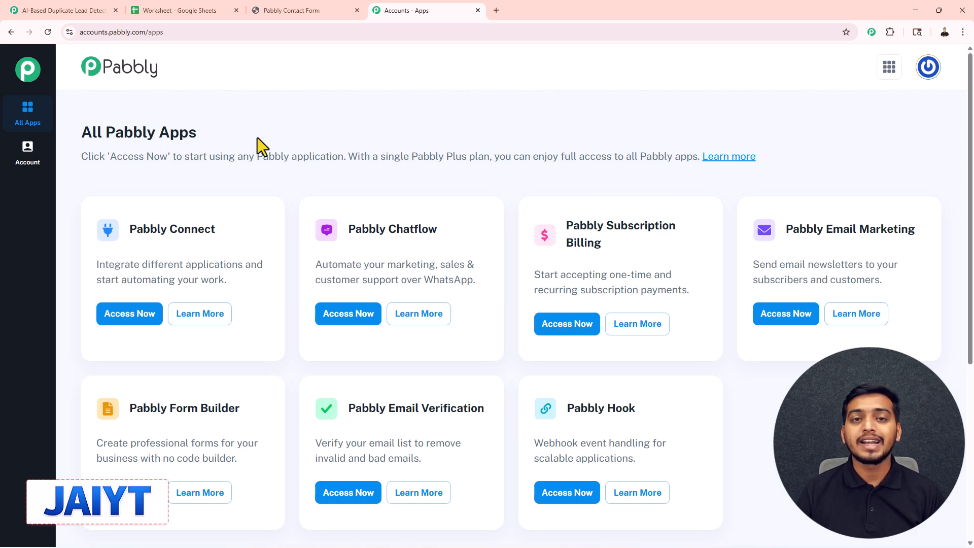
{"action": "scroll", "coordinate": [373, 164], "scroll_direction": "down", "scroll_amount": 1}
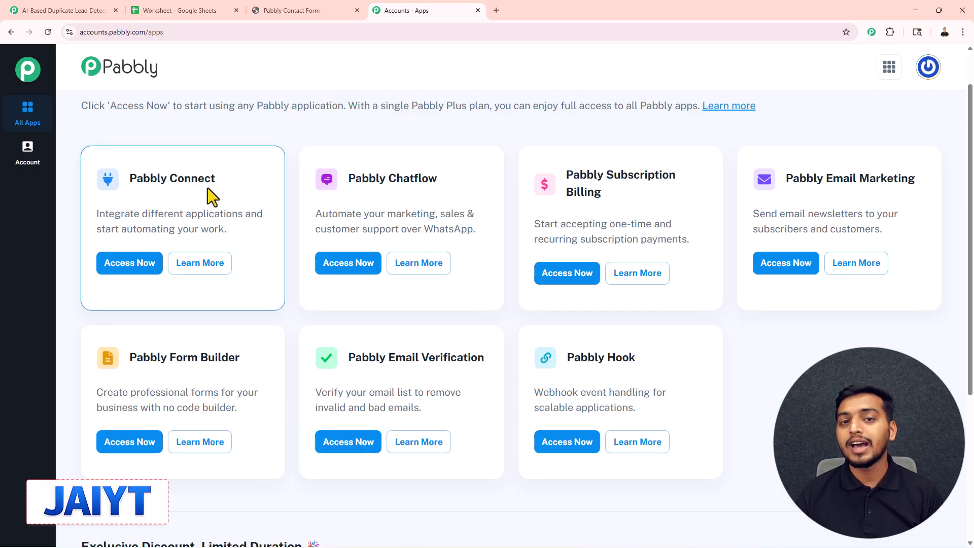
{"action": "left_click", "coordinate": [117, 263]}
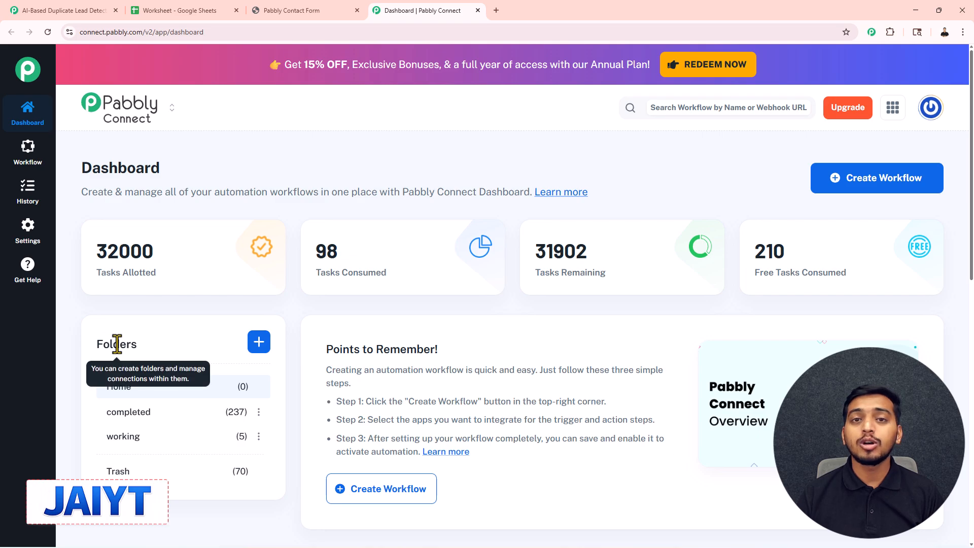
Create a workflow named AI-Based Duplicate Lead Detection in the working folder using the New (Beta) builder.
{"action": "left_click", "coordinate": [259, 342]}
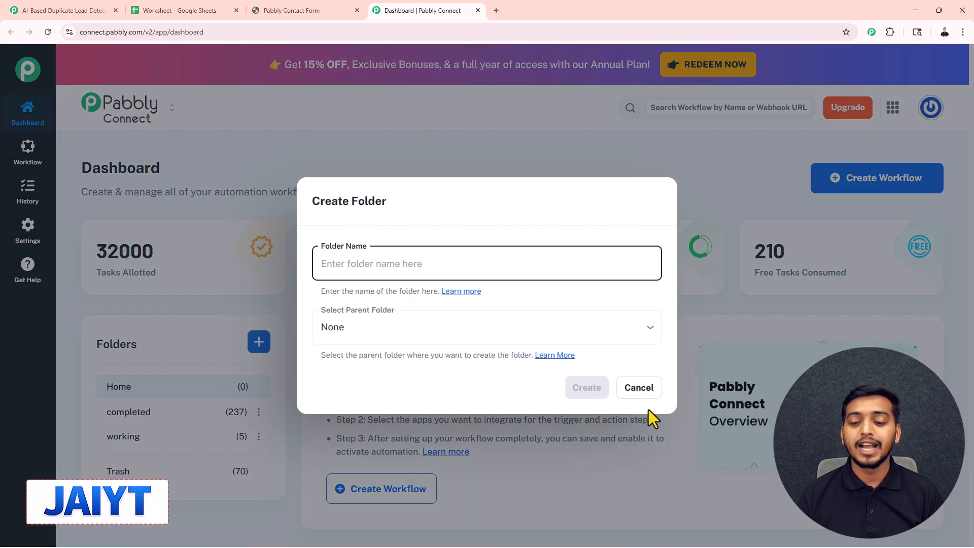
{"action": "left_click", "coordinate": [639, 388]}
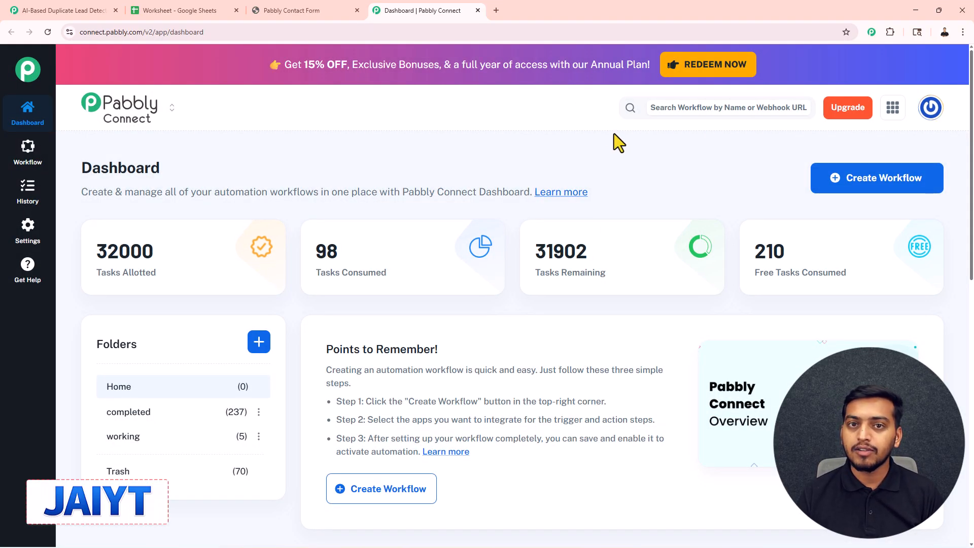
{"action": "left_click", "coordinate": [863, 186]}
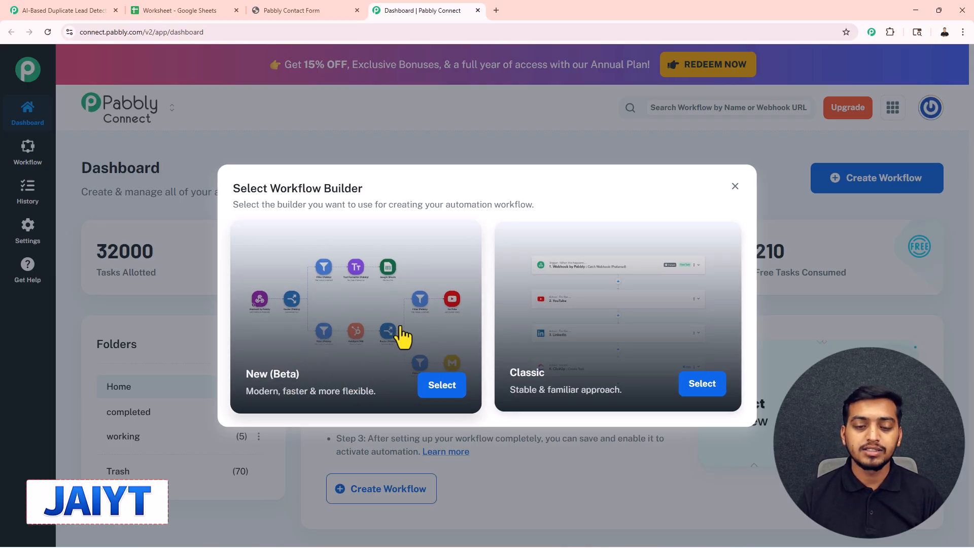
{"action": "left_click", "coordinate": [443, 388]}
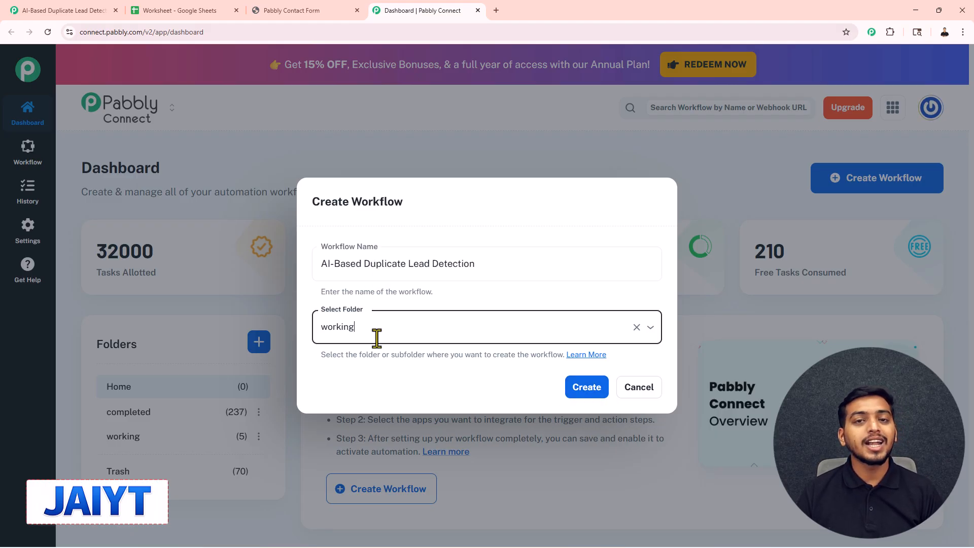
{"action": "left_click", "coordinate": [588, 389]}
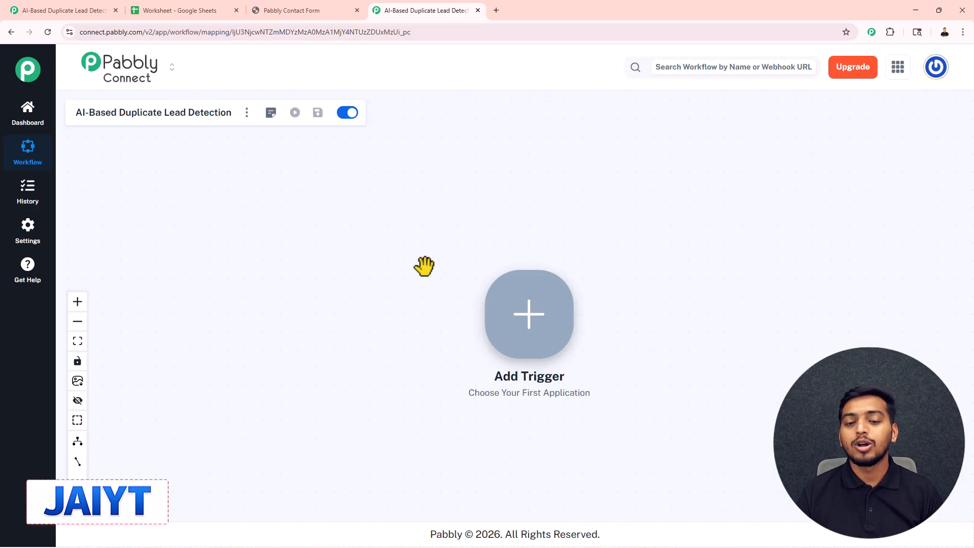
Set the new workflow's trigger to Webhook by Pabbly with the Catch Webhook (Preferred) event and connect it.
{"action": "left_click_drag", "start_coordinate": [461, 330], "coordinate": [183, 293]}
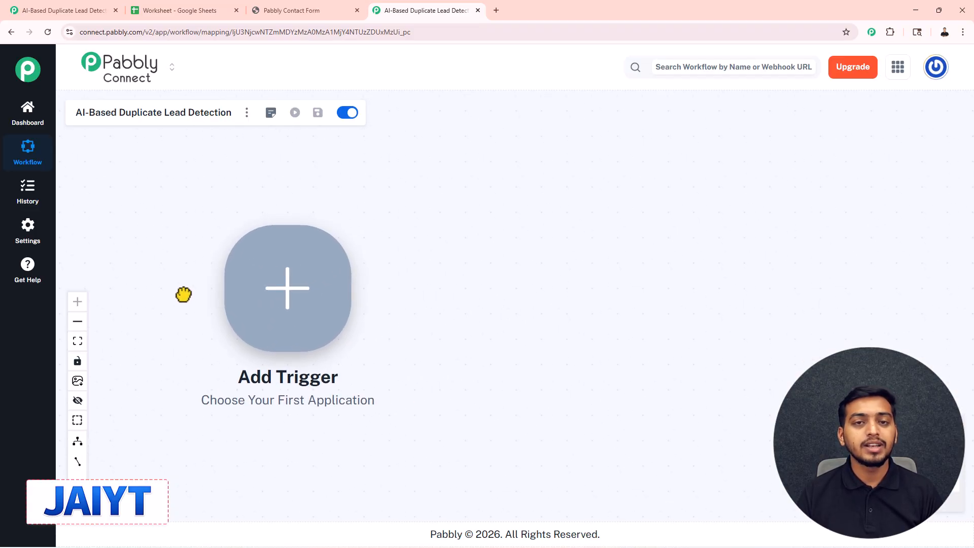
{"action": "left_click_drag", "start_coordinate": [457, 293], "coordinate": [438, 285]}
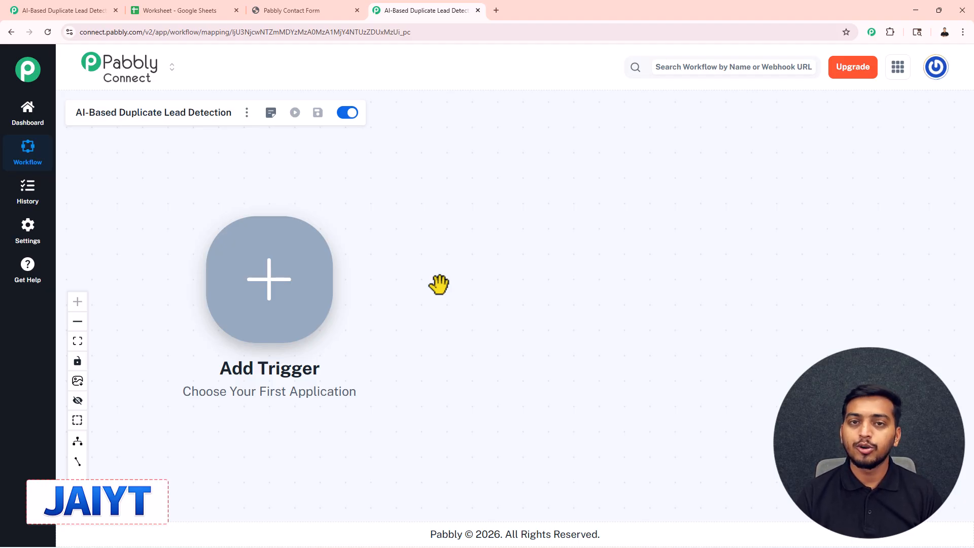
{"action": "left_click", "coordinate": [293, 9]}
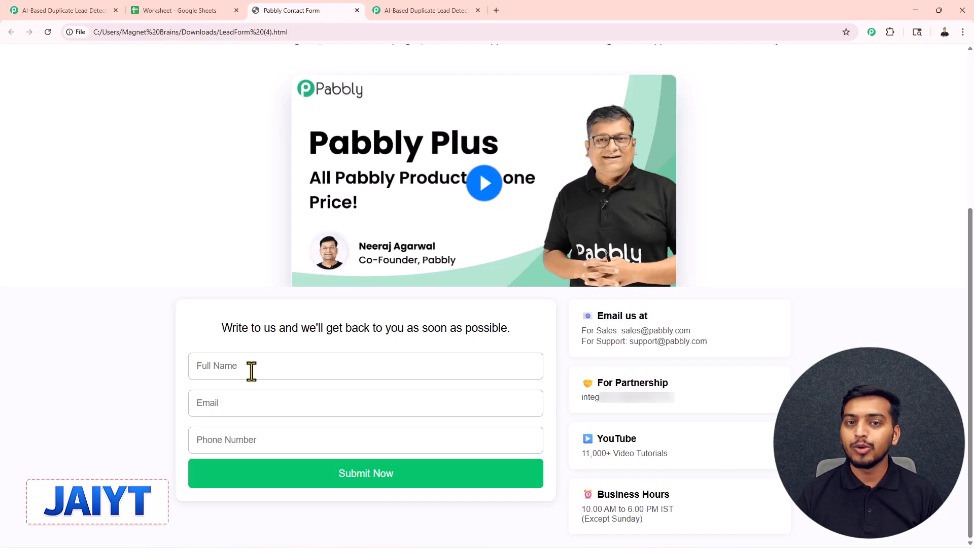
{"action": "left_click", "coordinate": [86, 11]}
{"action": "left_click", "coordinate": [410, 7]}
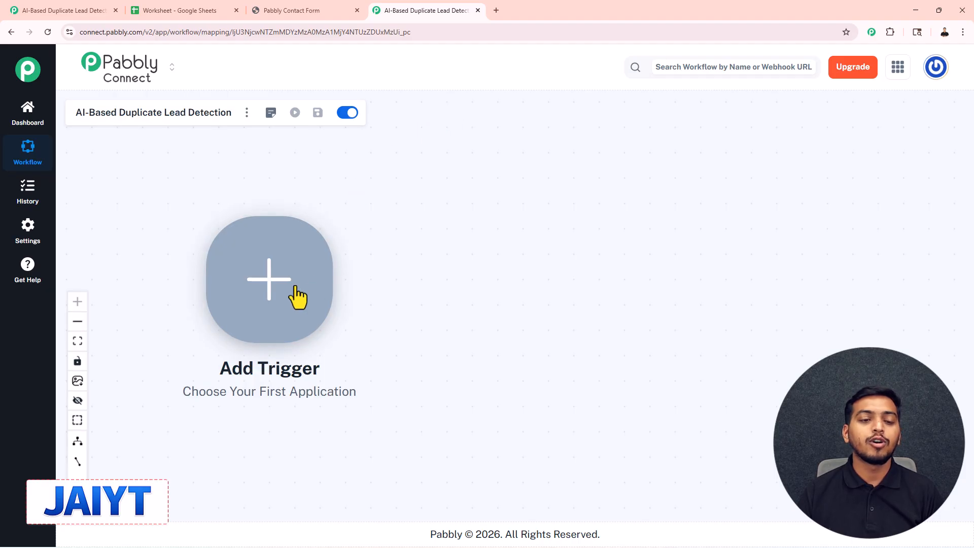
{"action": "left_click", "coordinate": [270, 284]}
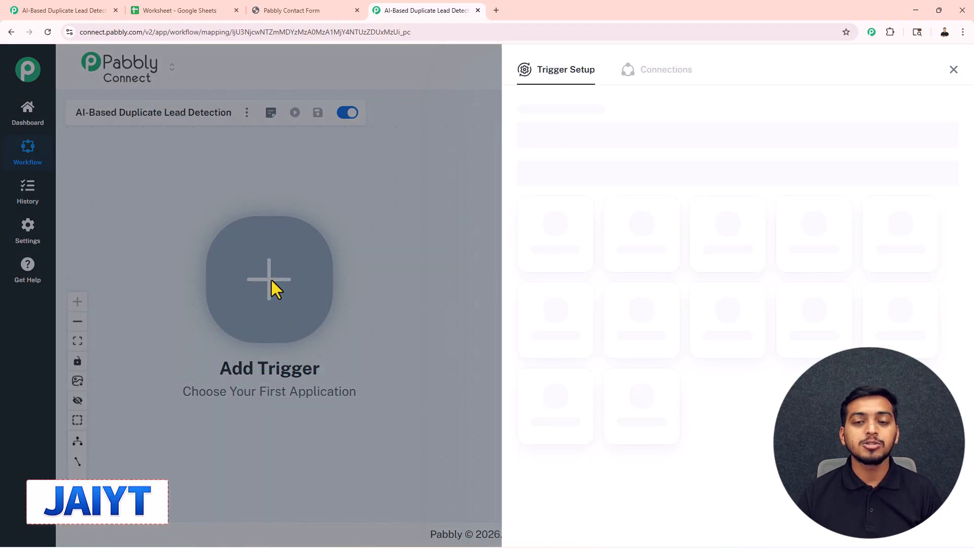
{"action": "left_click", "coordinate": [556, 236]}
{"action": "left_click", "coordinate": [557, 182]}
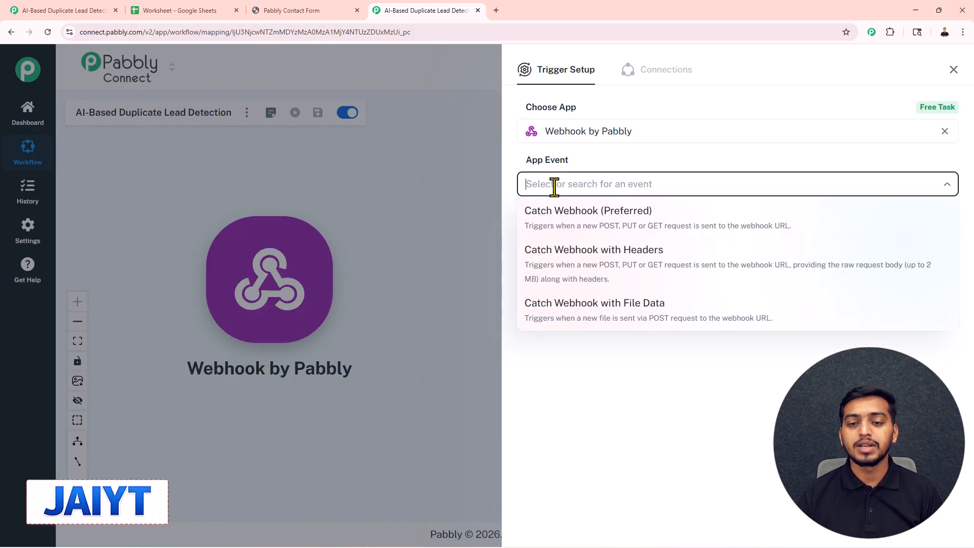
{"action": "left_click", "coordinate": [551, 229]}
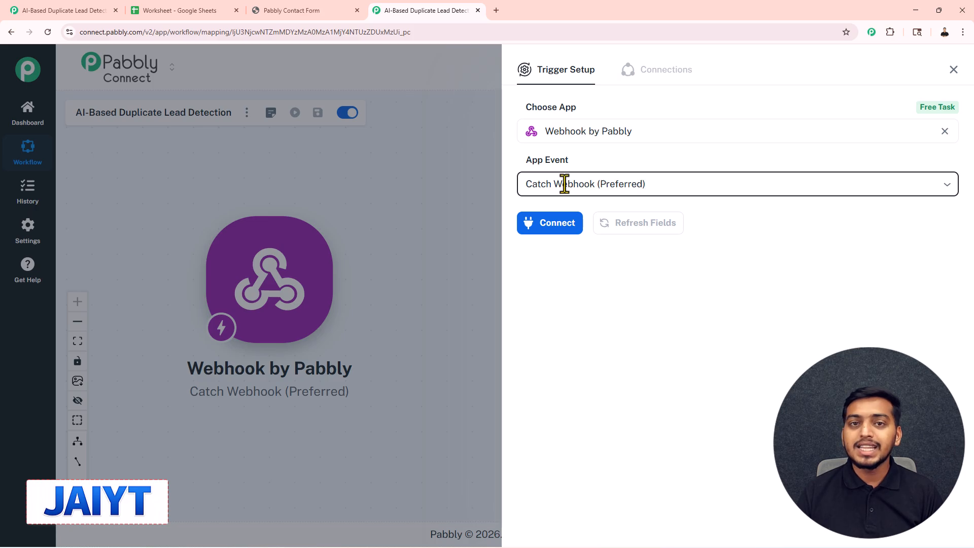
{"action": "left_click", "coordinate": [551, 235]}
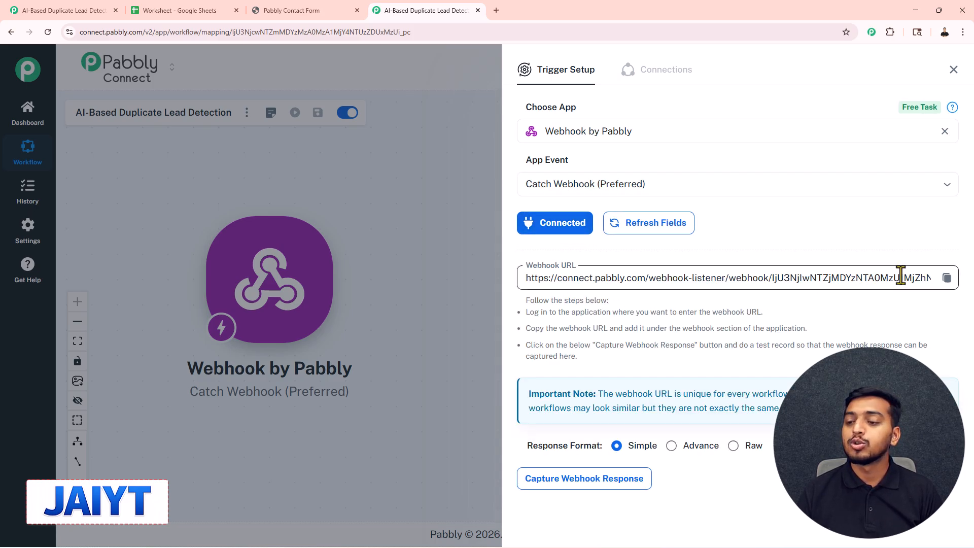
Copy the trigger's webhook URL and switch to Notepad to replace the old webhook URL in LeadForm (4).html's first fetch call with it.
{"action": "left_click", "coordinate": [946, 278]}
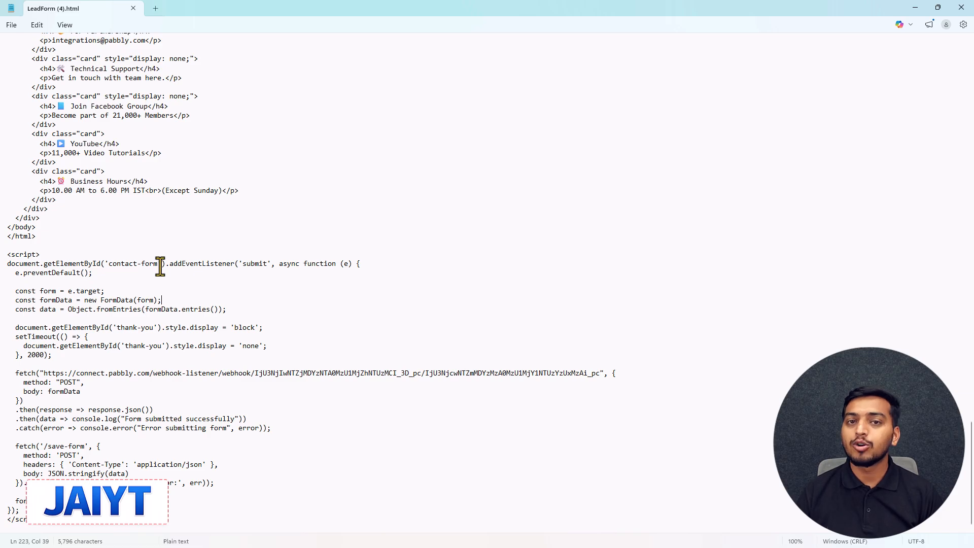
{"action": "left_click_drag", "start_coordinate": [45, 374], "coordinate": [600, 378]}
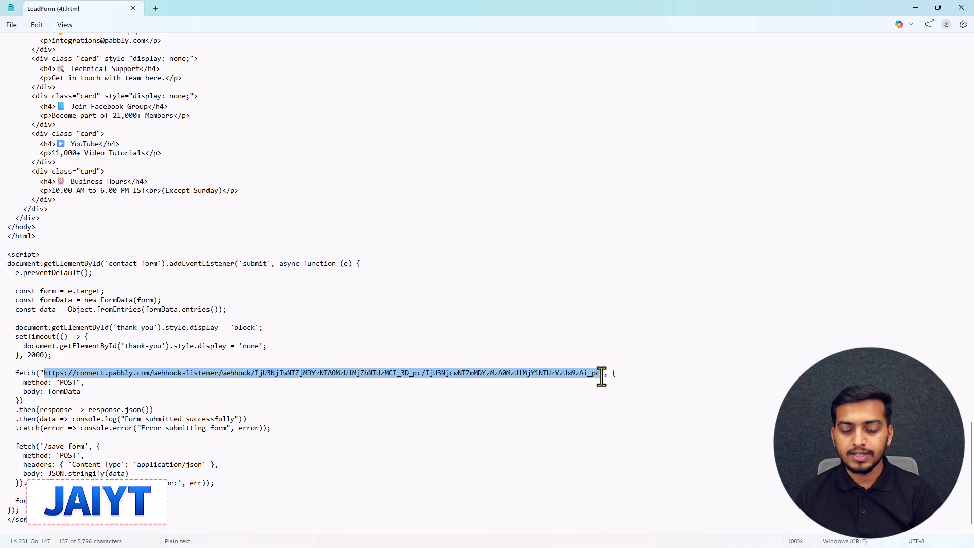
{"action": "key", "text": "BackSpace"}
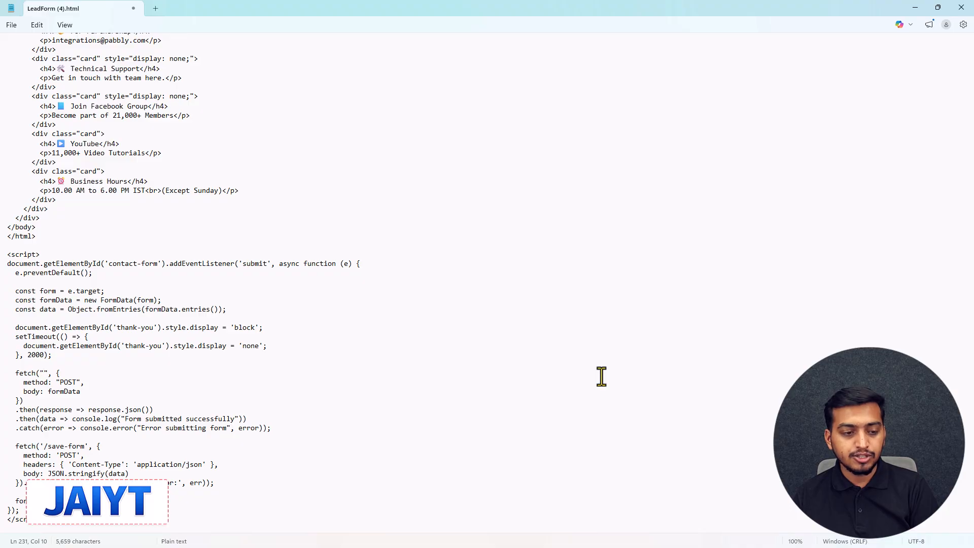
{"action": "key", "text": "ctrl+z"}
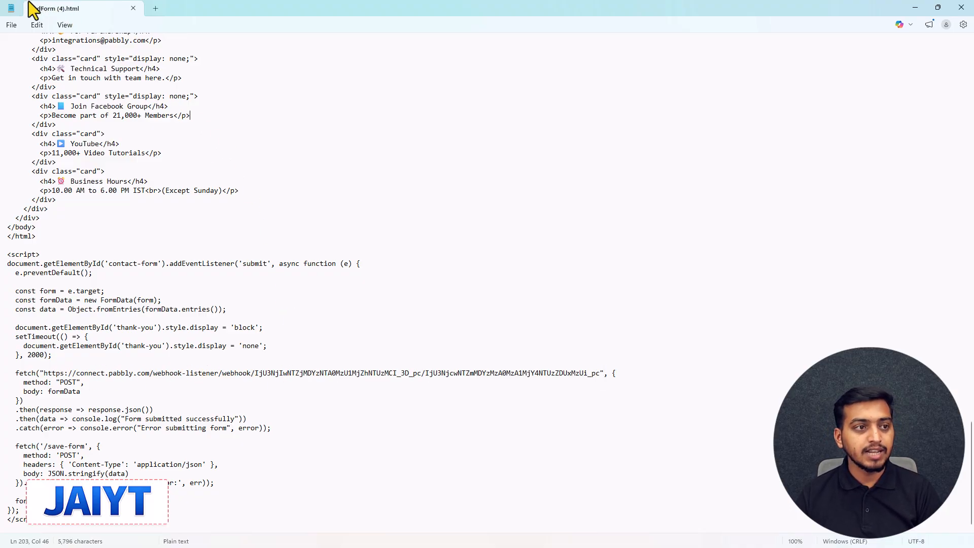
Save LeadForm (4).html with the new webhook URL and switch back to Pabbly Connect in the browser.
{"action": "left_click", "coordinate": [12, 26]}
{"action": "left_click", "coordinate": [39, 129]}
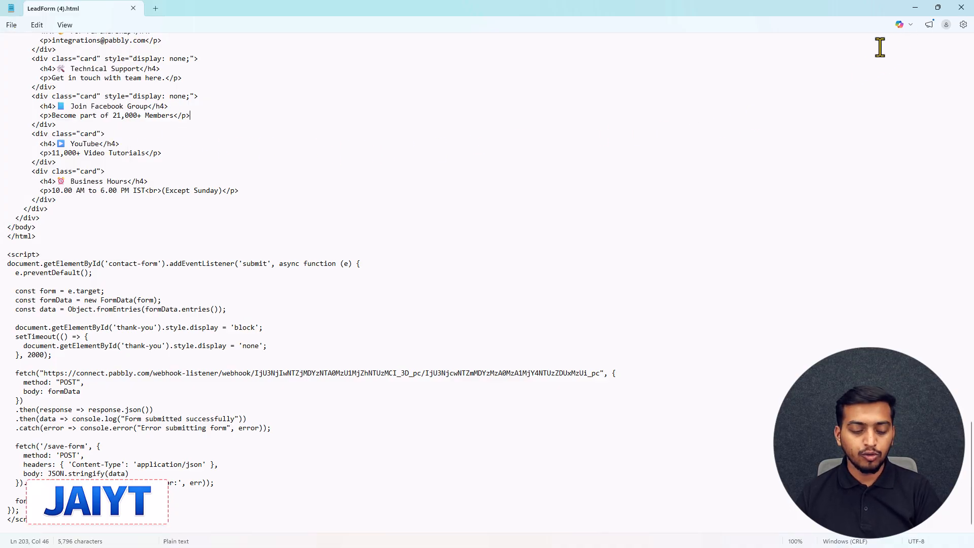
{"action": "key", "text": "alt+Tab"}
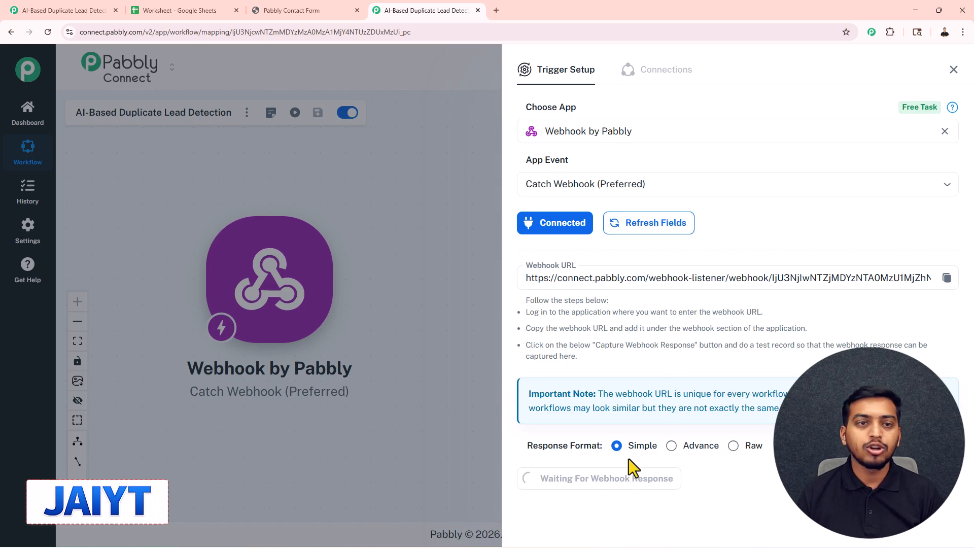
Reload the Pabbly Contact Form page and submit a test lead with a full name, email and phone number.
{"action": "left_click", "coordinate": [294, 6]}
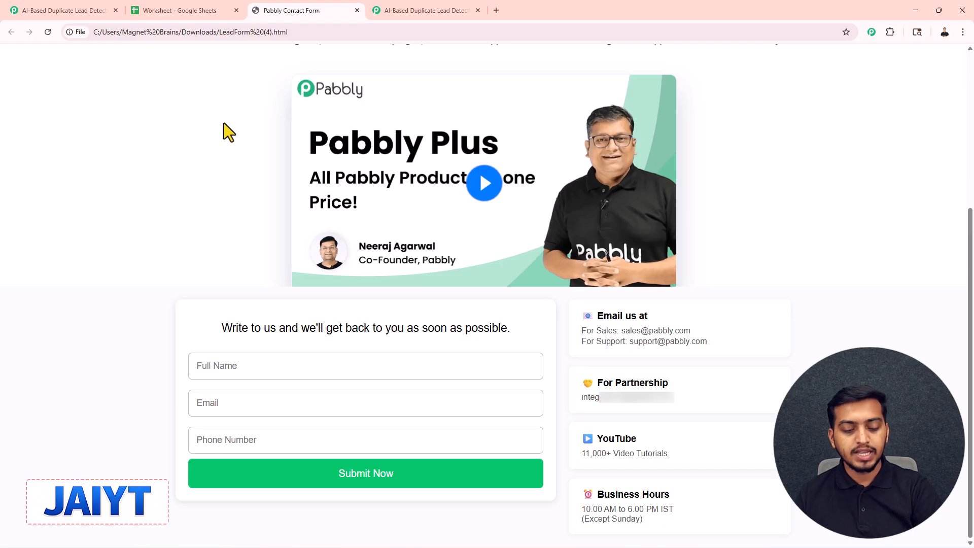
{"action": "key", "text": "F5"}
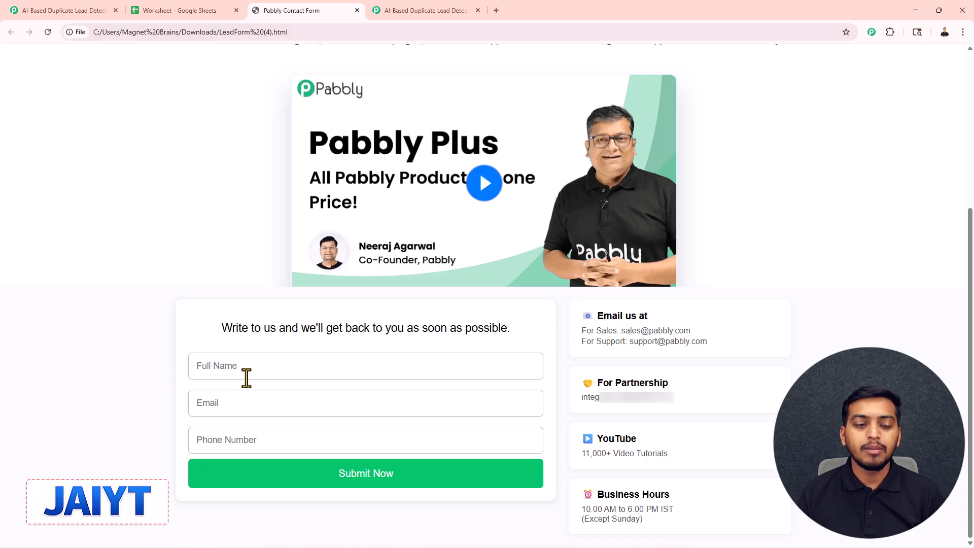
{"action": "left_click", "coordinate": [230, 377]}
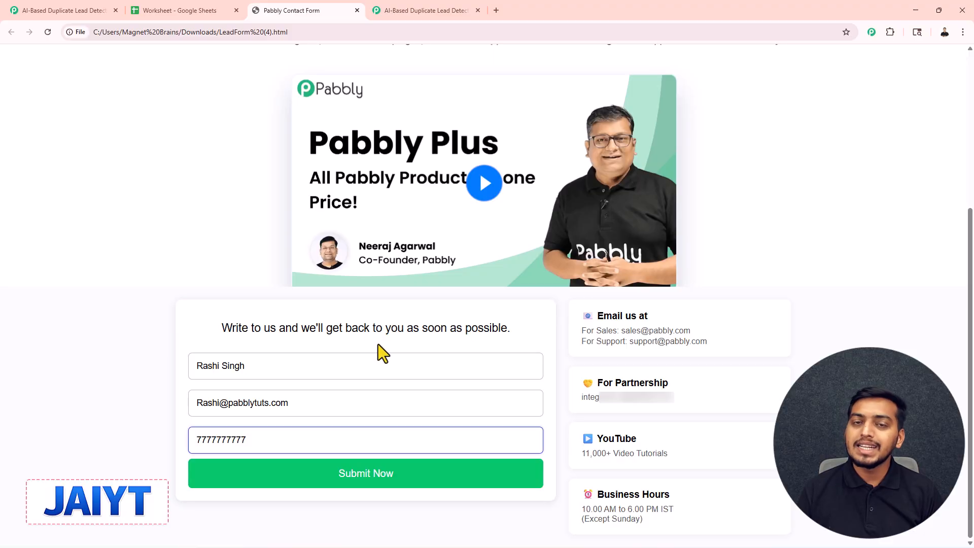
{"action": "left_click", "coordinate": [366, 476]}
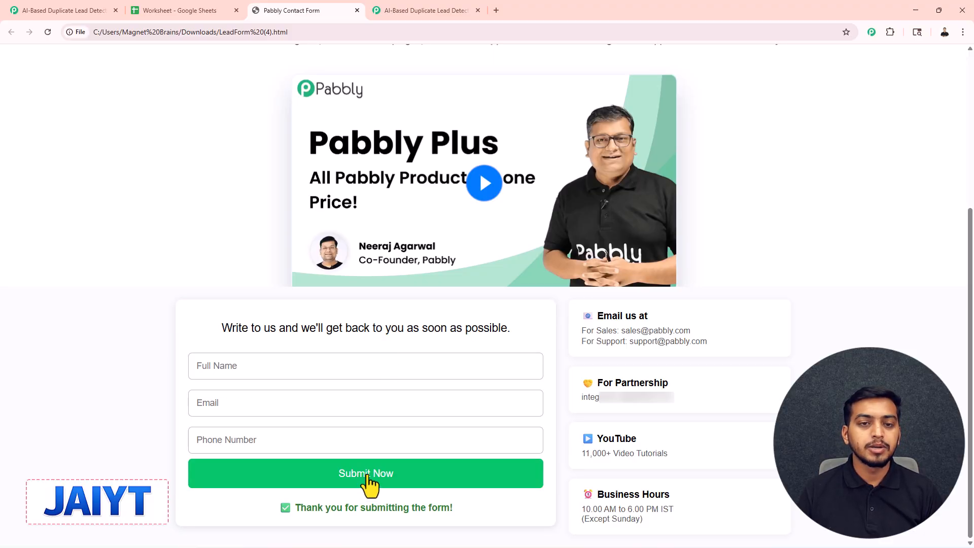
Check the phone, name and email captured in the workflow's webhook response and close the trigger setup.
{"action": "left_click", "coordinate": [416, 4]}
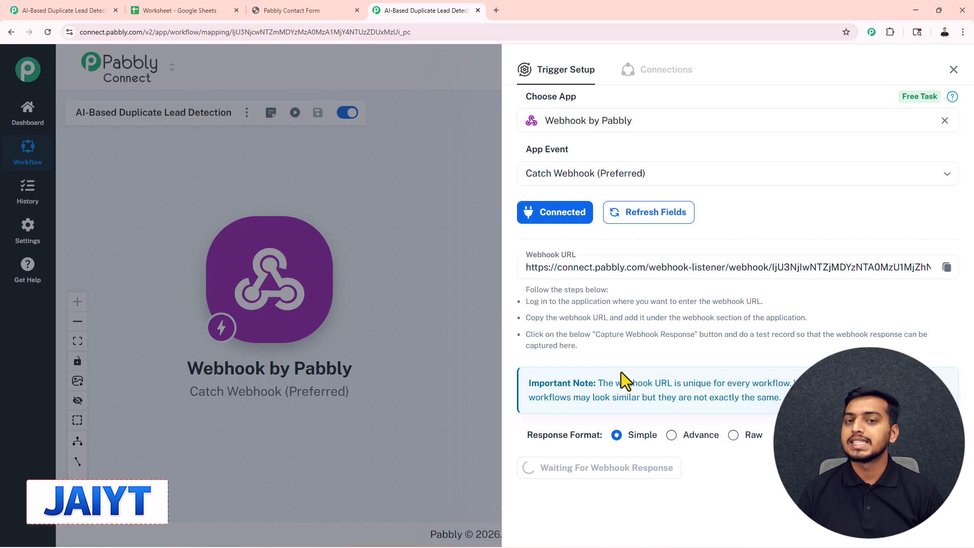
{"action": "scroll", "coordinate": [621, 371], "scroll_direction": "down", "scroll_amount": 5}
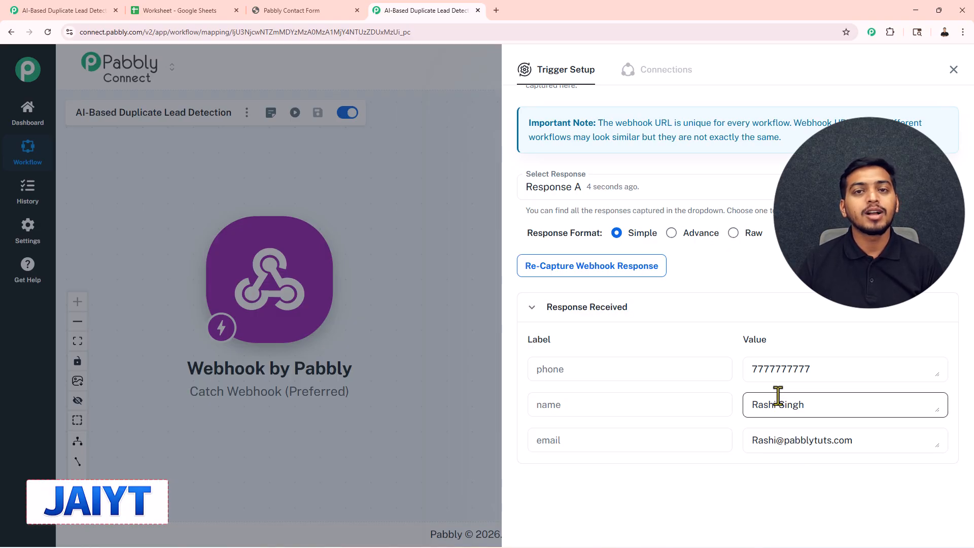
{"action": "left_click", "coordinate": [954, 69]}
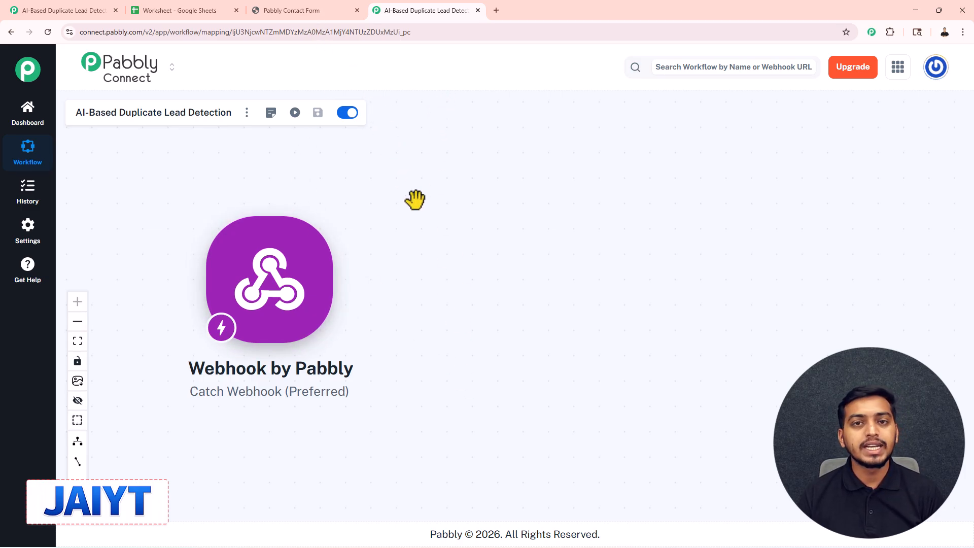
Add a Google Sheets action after the webhook trigger and set its app event to Get Row(s).
{"action": "mouse_move", "coordinate": [274, 287]}
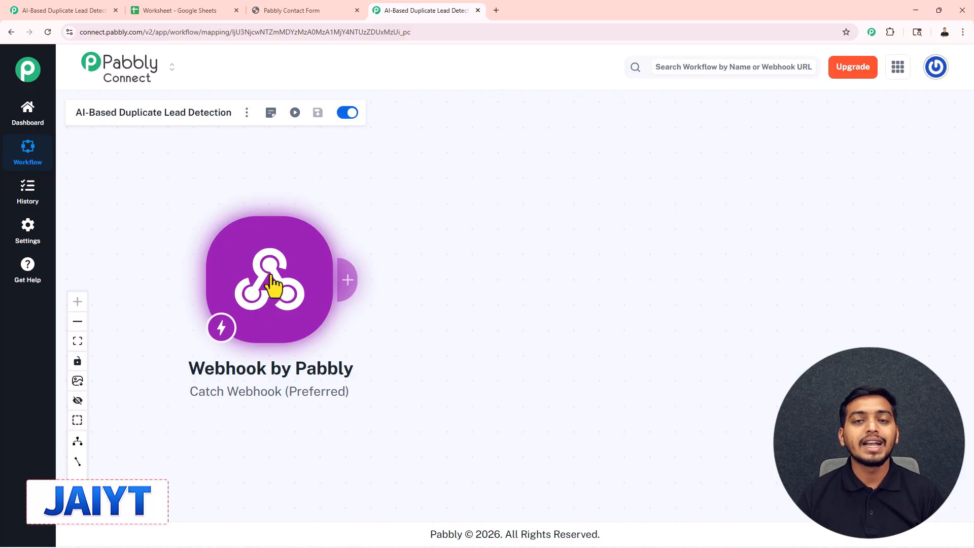
{"action": "left_click_drag", "start_coordinate": [272, 285], "coordinate": [257, 292]}
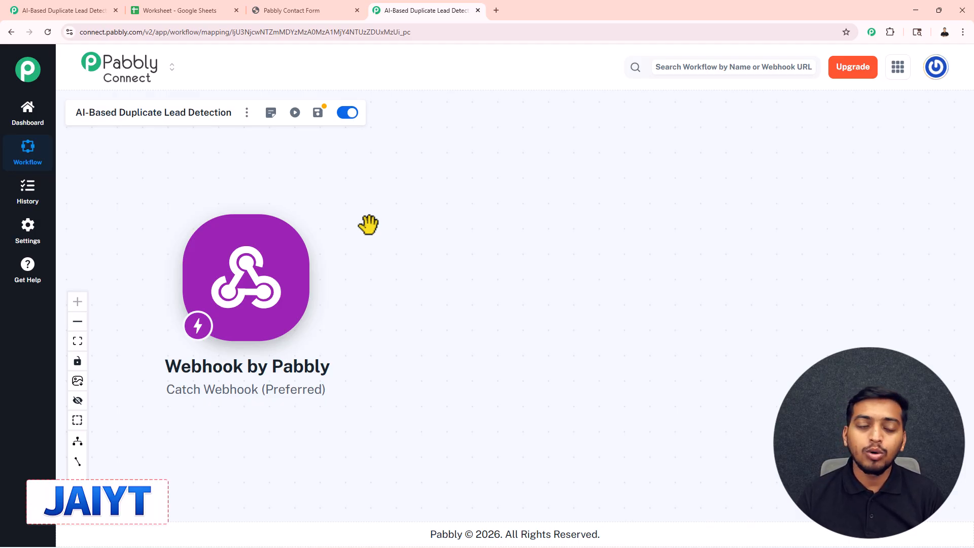
{"action": "mouse_move", "coordinate": [250, 288]}
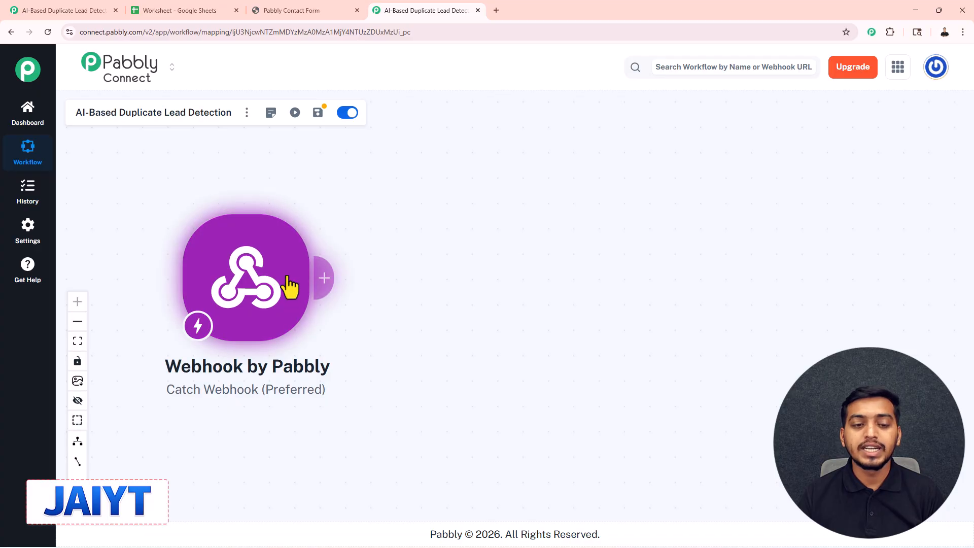
{"action": "left_click", "coordinate": [325, 287]}
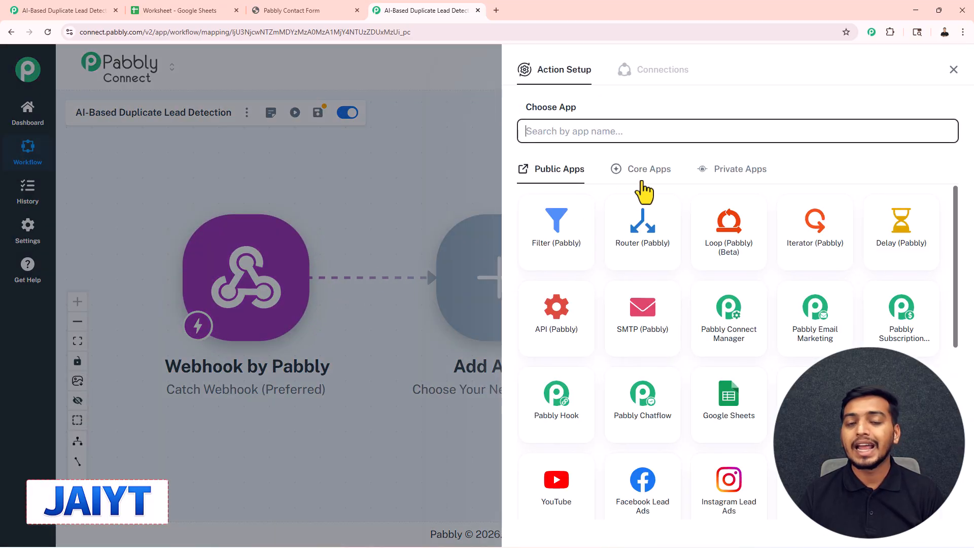
{"action": "left_click", "coordinate": [734, 401]}
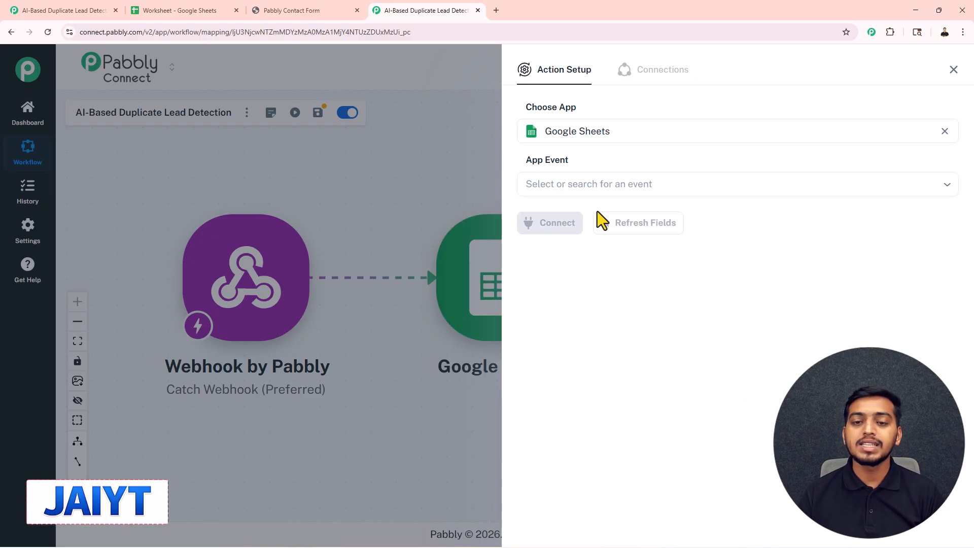
{"action": "left_click", "coordinate": [579, 188]}
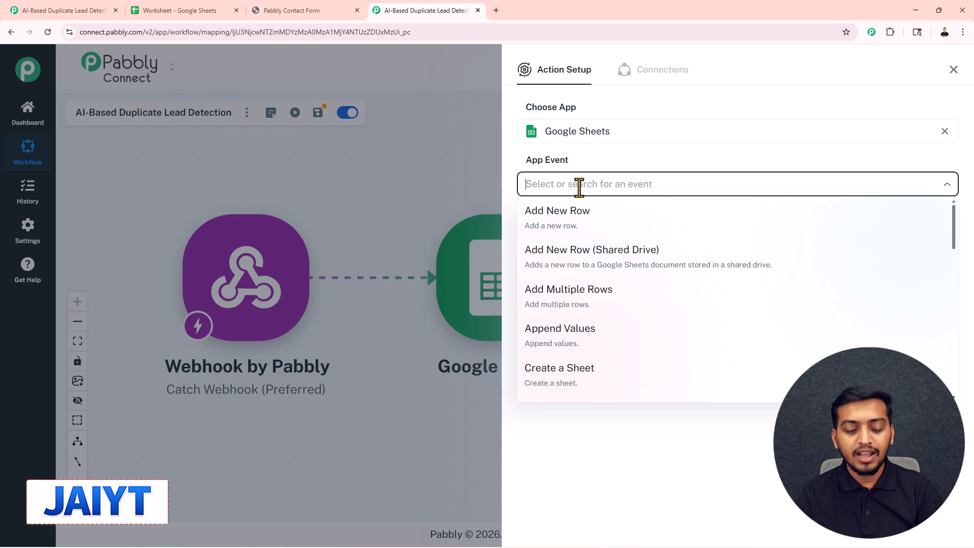
{"action": "type", "text": "get"}
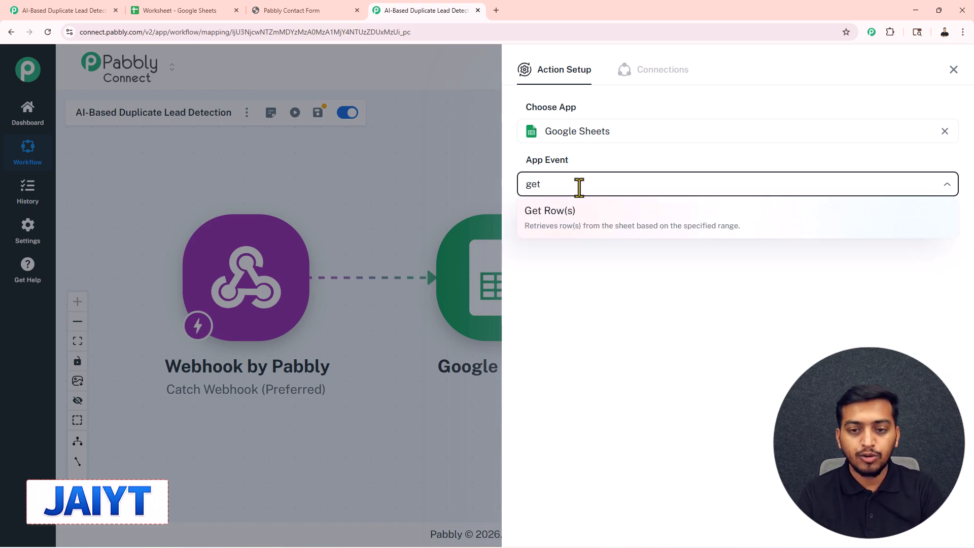
{"action": "left_click", "coordinate": [576, 225]}
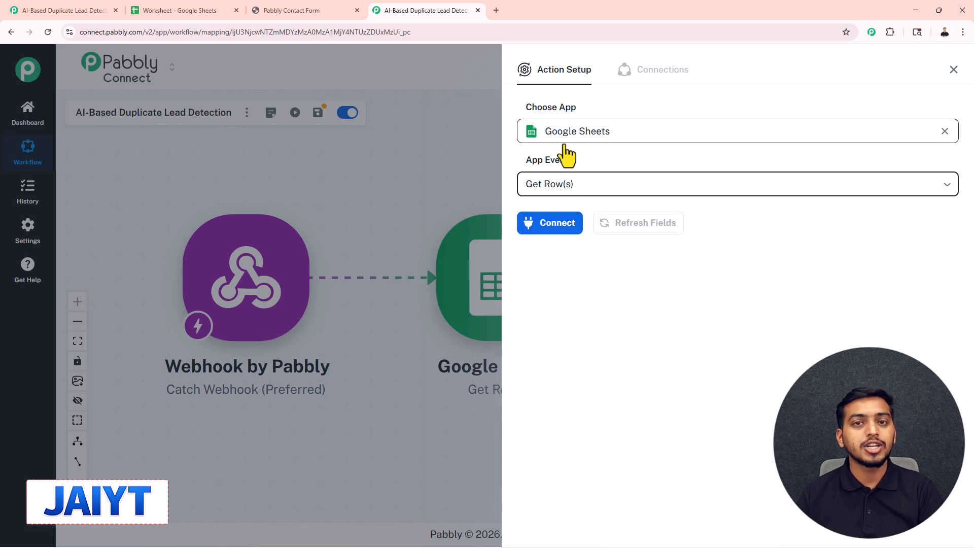
Connect the action through a new Google Sheets connection, signing in with the listed Google account and granting access.
{"action": "left_click", "coordinate": [558, 223]}
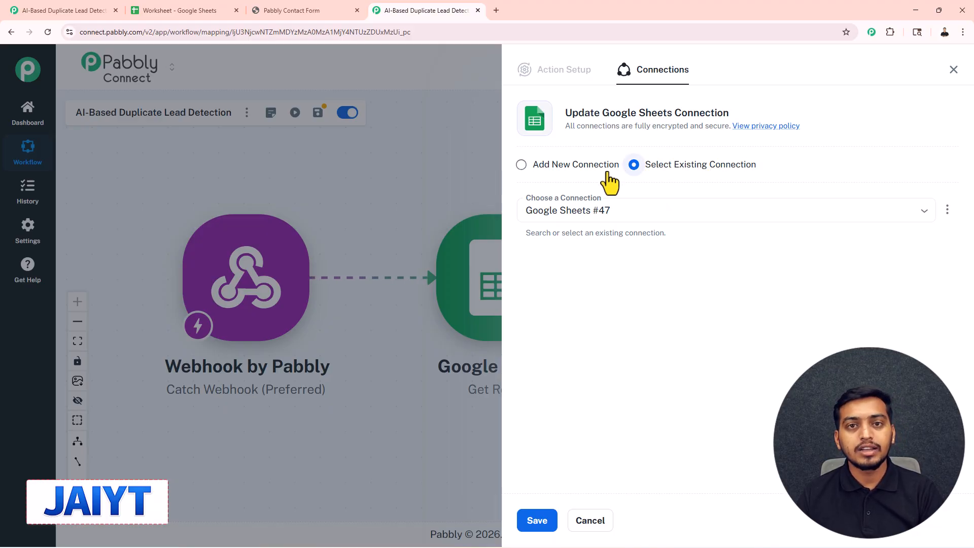
{"action": "left_click", "coordinate": [521, 165]}
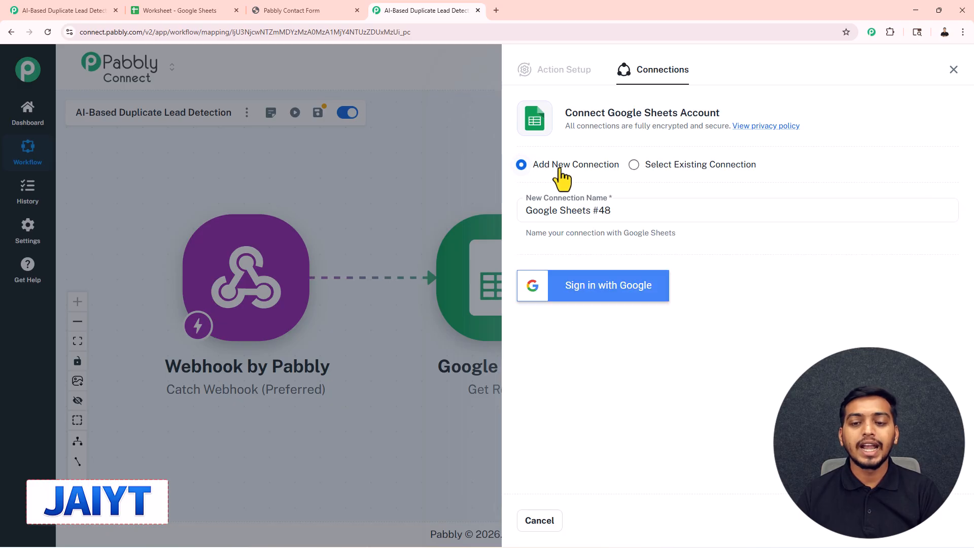
{"action": "left_click", "coordinate": [585, 287]}
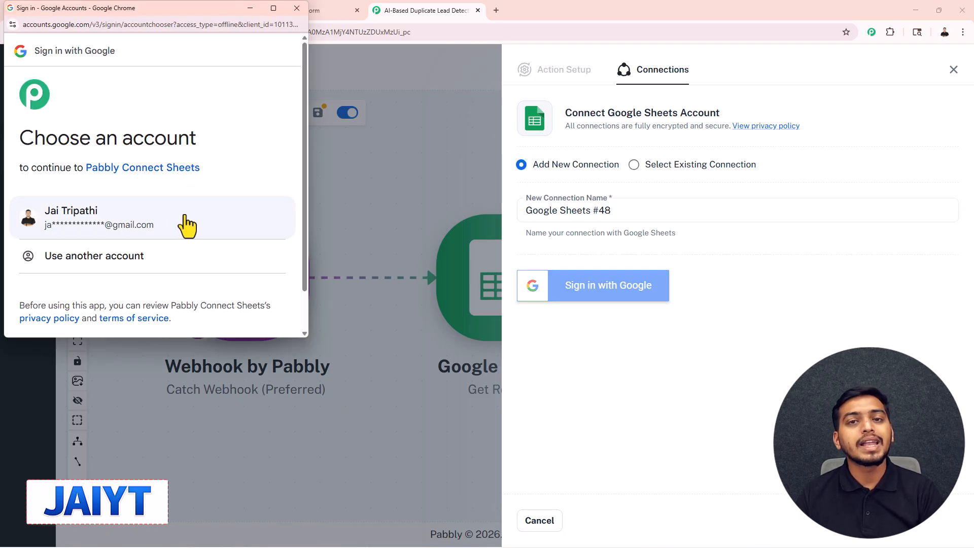
{"action": "left_click", "coordinate": [115, 227]}
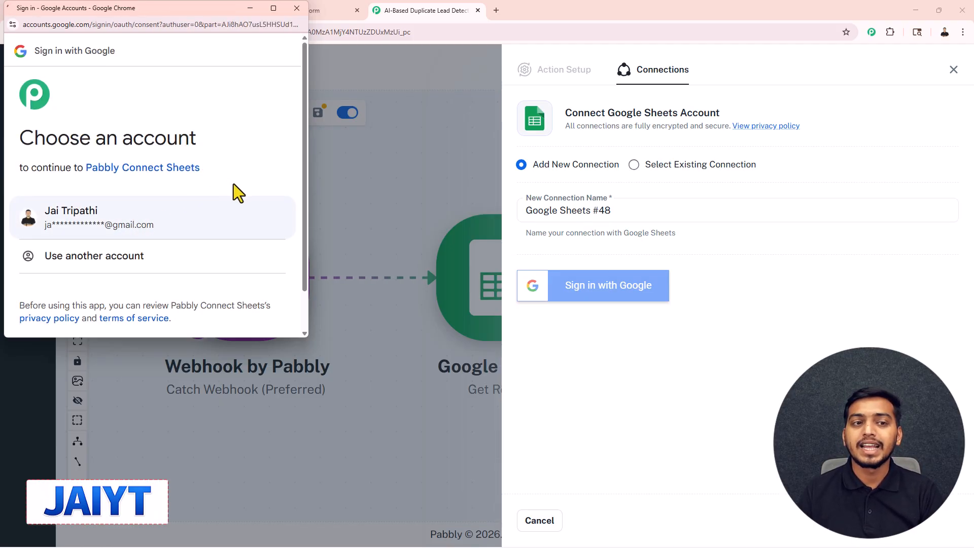
{"action": "scroll", "coordinate": [176, 187], "scroll_direction": "down", "scroll_amount": 5}
{"action": "left_click", "coordinate": [194, 271]}
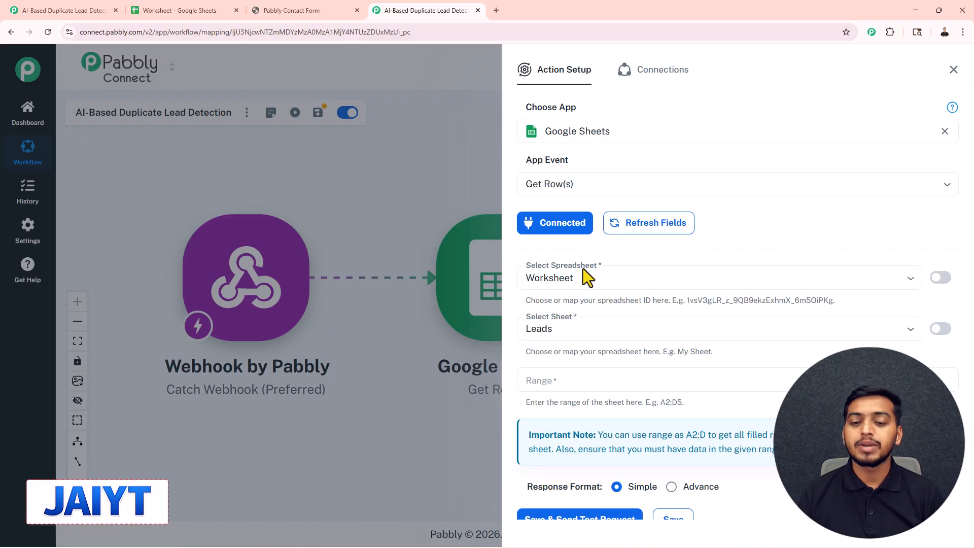
Check the lead tab's name in the Worksheet spreadsheet and select Daily Sales Data as the action's sheet.
{"action": "left_click", "coordinate": [171, 12]}
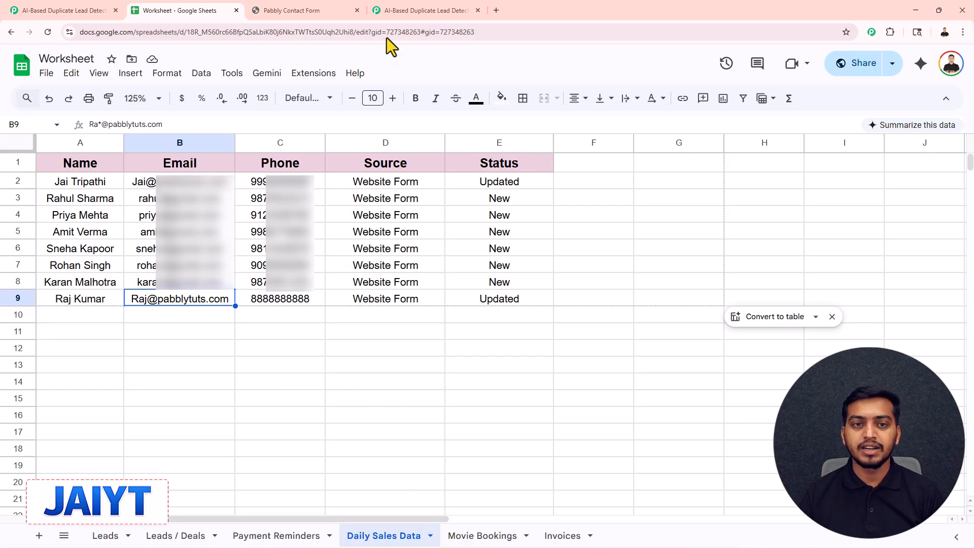
{"action": "left_click", "coordinate": [404, 9]}
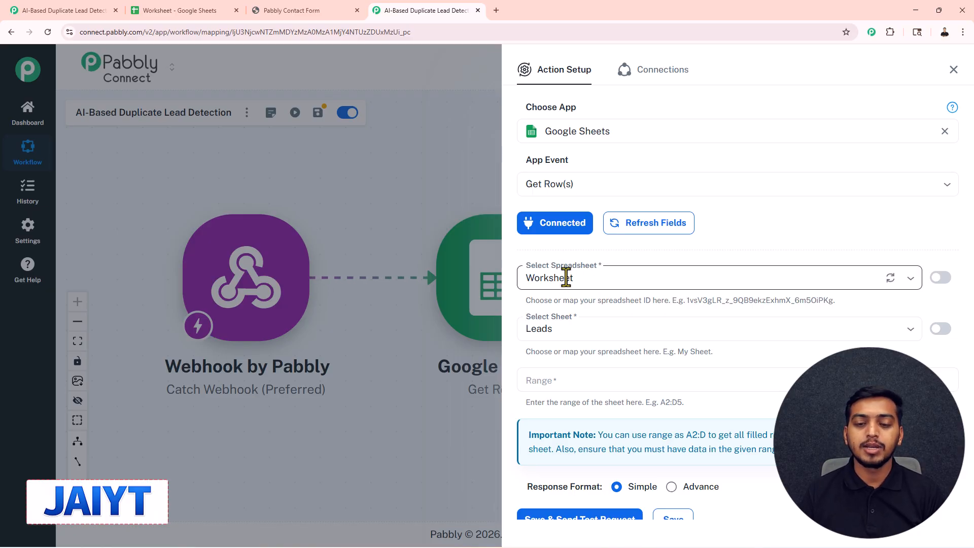
{"action": "left_click", "coordinate": [560, 329]}
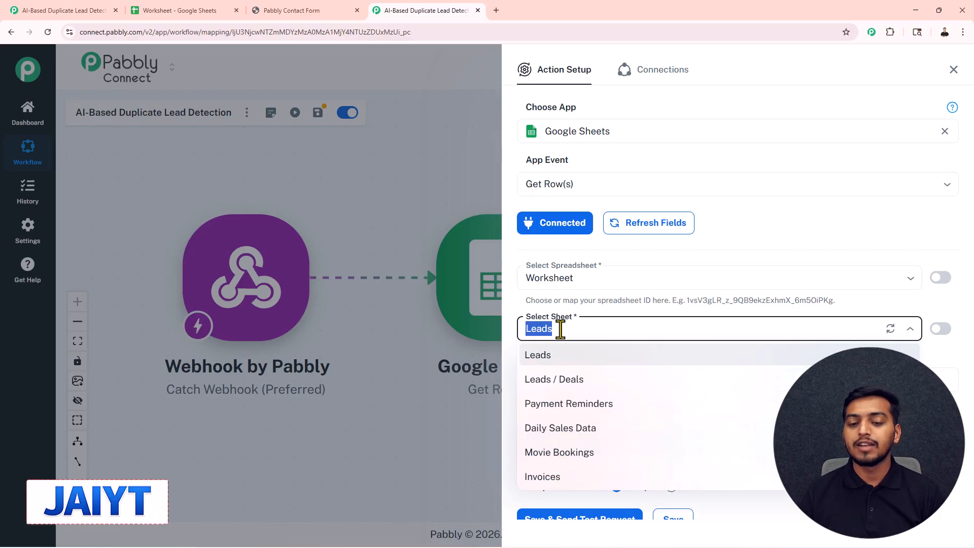
{"action": "left_click", "coordinate": [563, 429]}
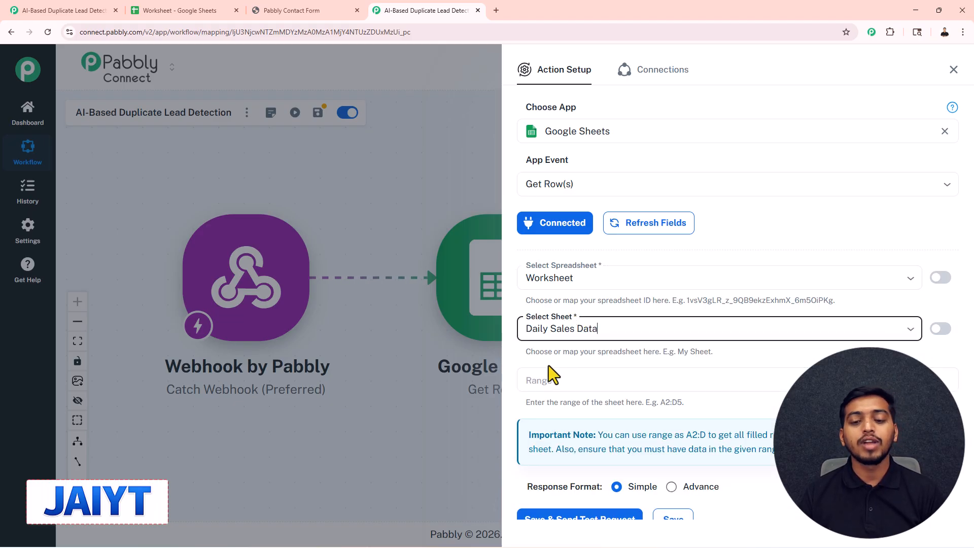
Check which columns the lead data occupies in the spreadsheet and set the action's range to A:E.
{"action": "left_click", "coordinate": [541, 377]}
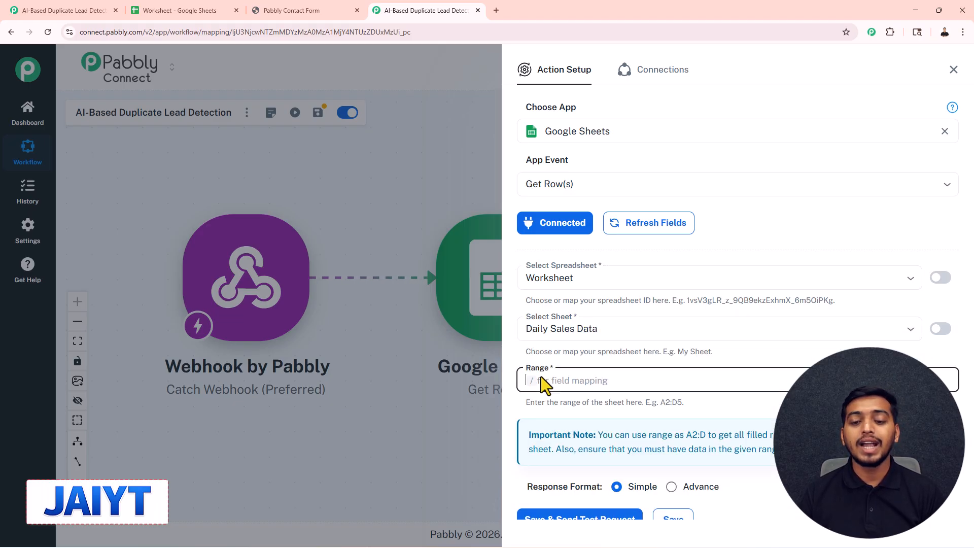
{"action": "left_click", "coordinate": [193, 9]}
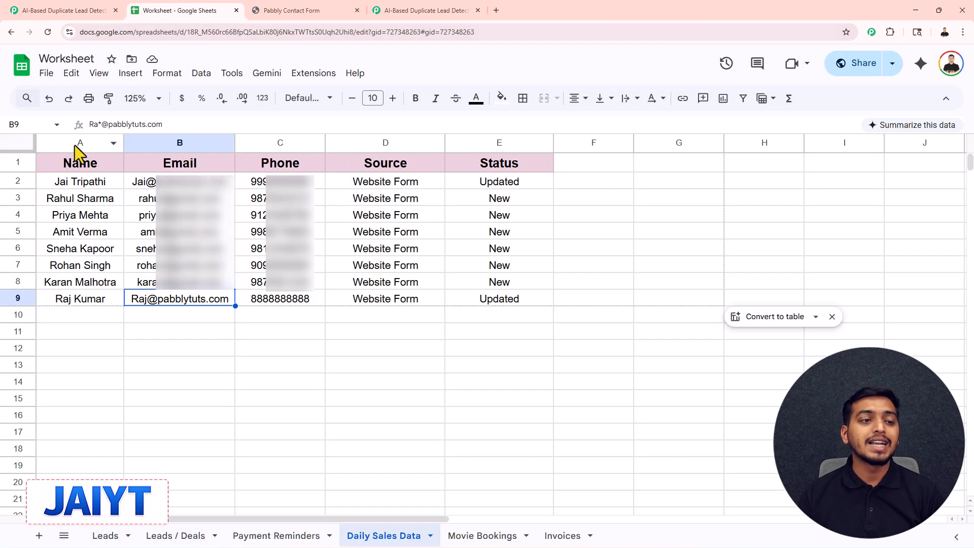
{"action": "left_click", "coordinate": [444, 9]}
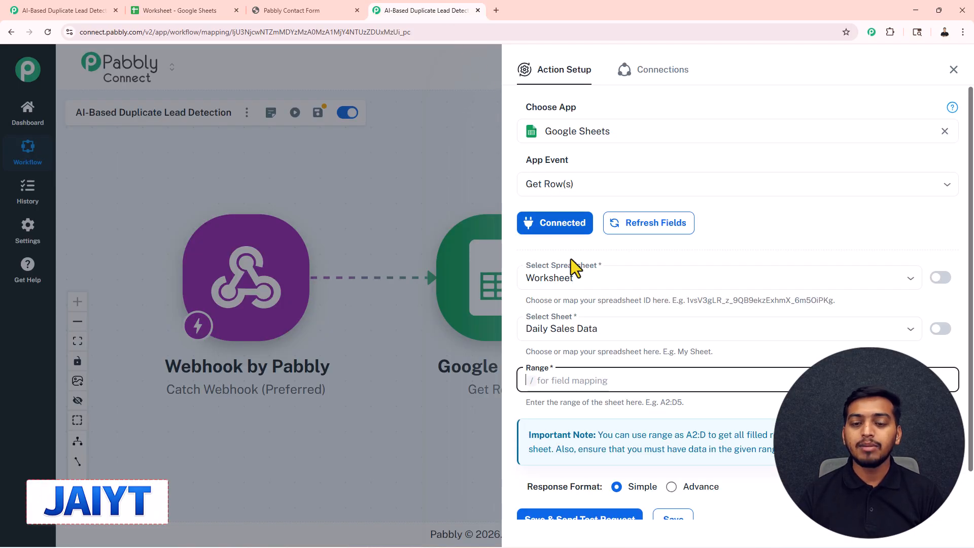
{"action": "type", "text": "A"}
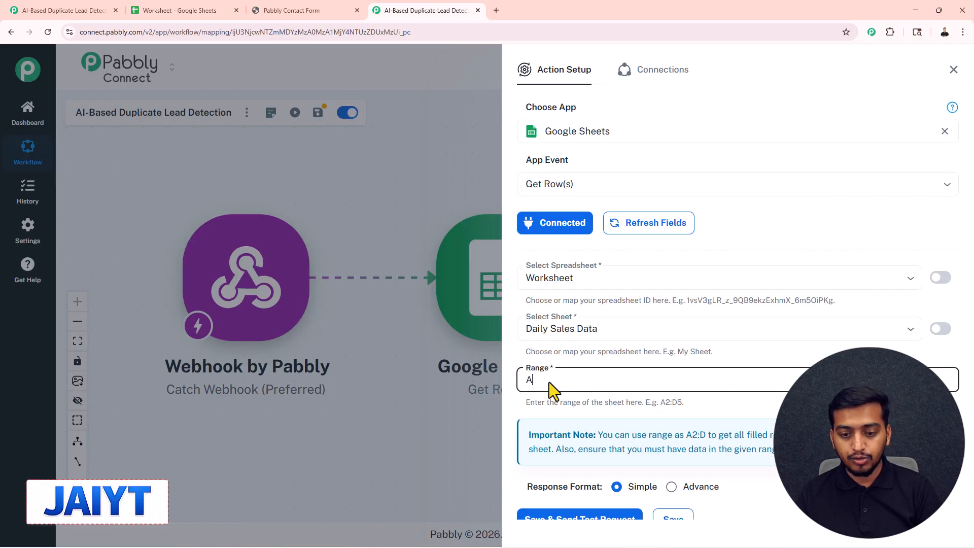
{"action": "type", "text": ":"}
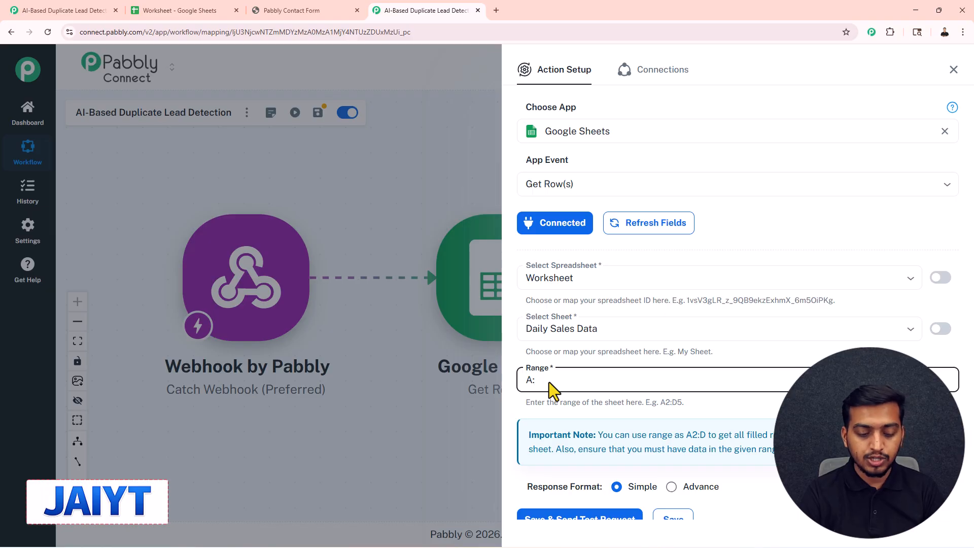
{"action": "type", "text": "E"}
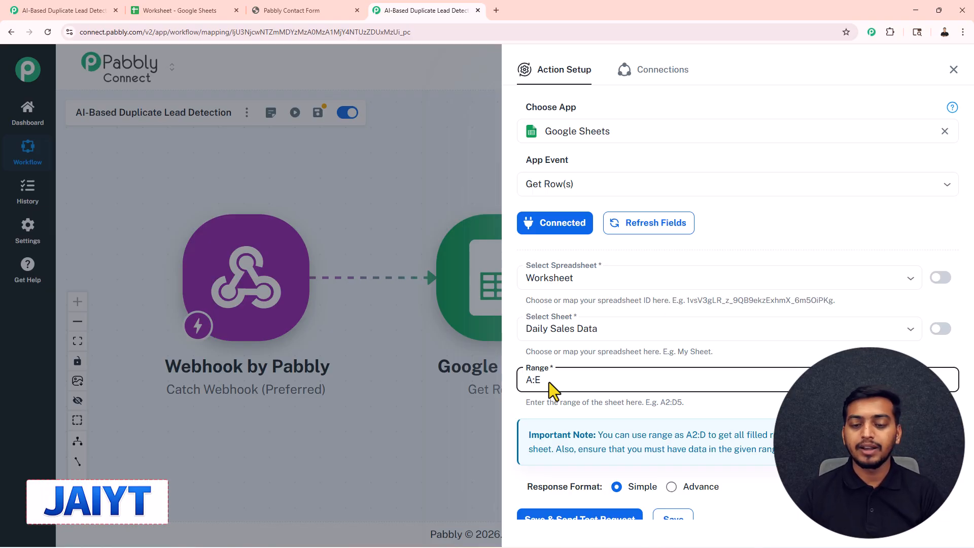
Set the Get Row(s) response format to Advance, then save the action and send a test request.
{"action": "scroll", "coordinate": [549, 382], "scroll_direction": "down", "scroll_amount": 1}
{"action": "mouse_move", "coordinate": [586, 434]}
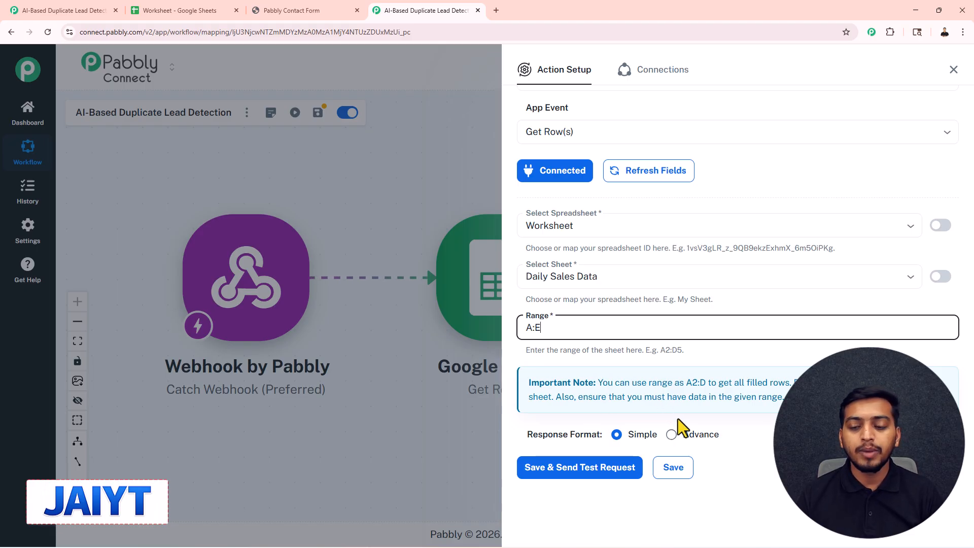
{"action": "left_click", "coordinate": [671, 435]}
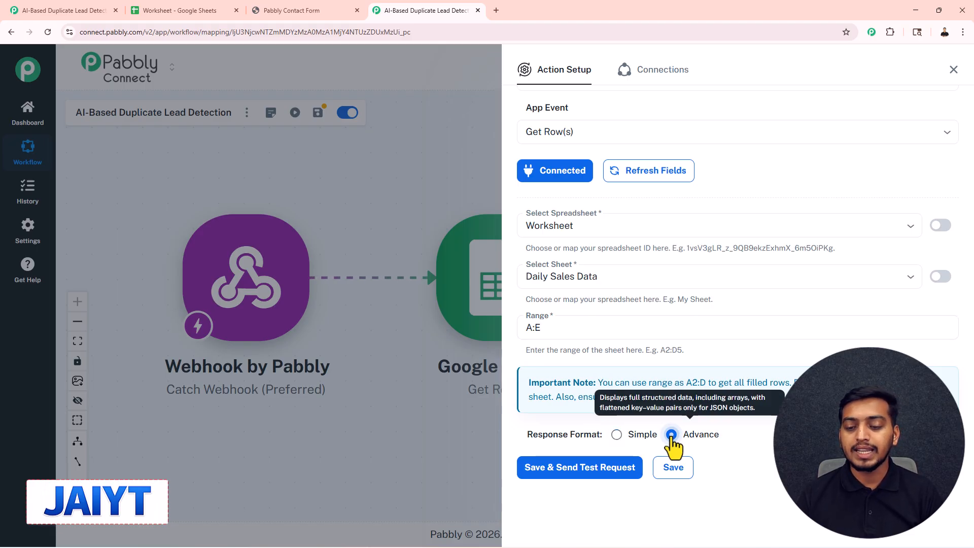
{"action": "left_click", "coordinate": [590, 469]}
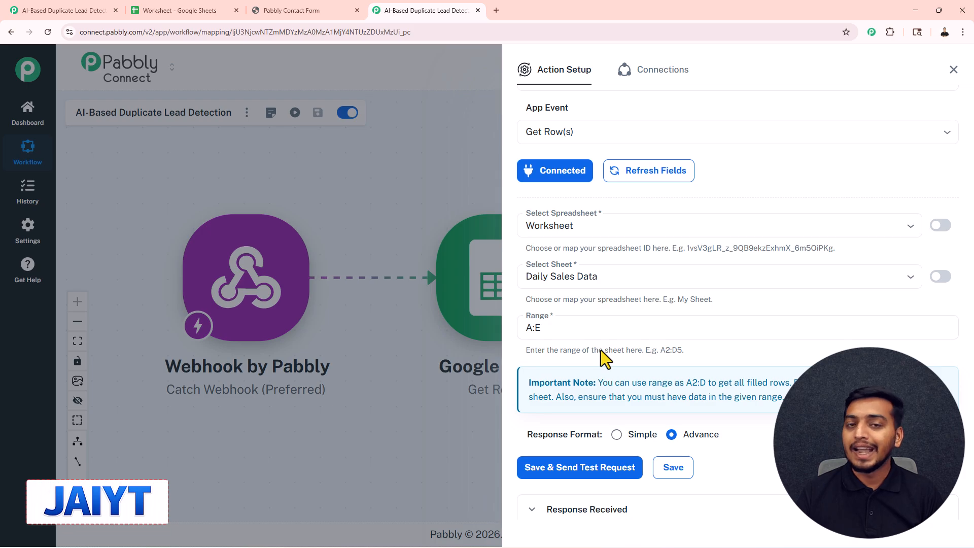
Examine the rows returned in the Get Row(s) response result, then close the action's settings.
{"action": "scroll", "coordinate": [601, 350], "scroll_direction": "down", "scroll_amount": 4}
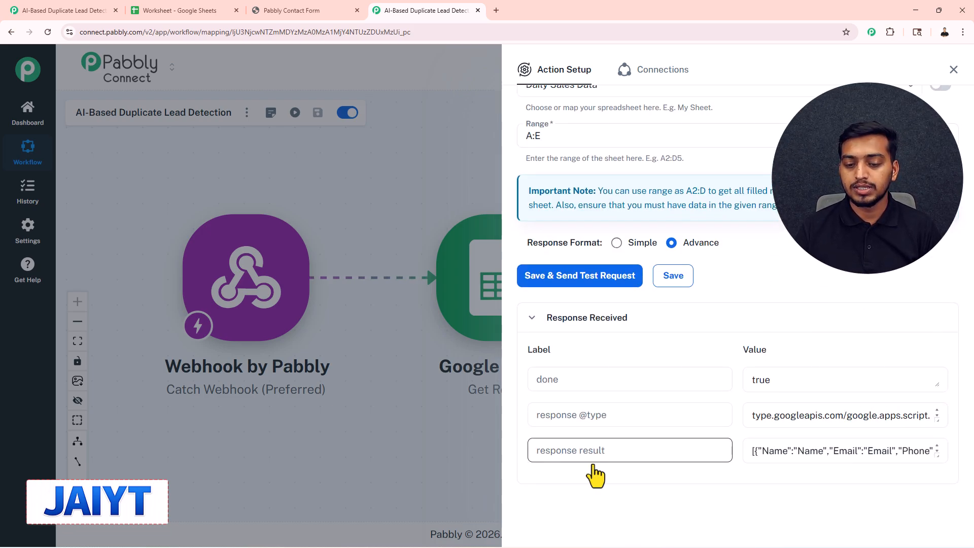
{"action": "left_click_drag", "start_coordinate": [936, 455], "coordinate": [941, 522]}
{"action": "scroll", "coordinate": [845, 479], "scroll_direction": "down", "scroll_amount": 3}
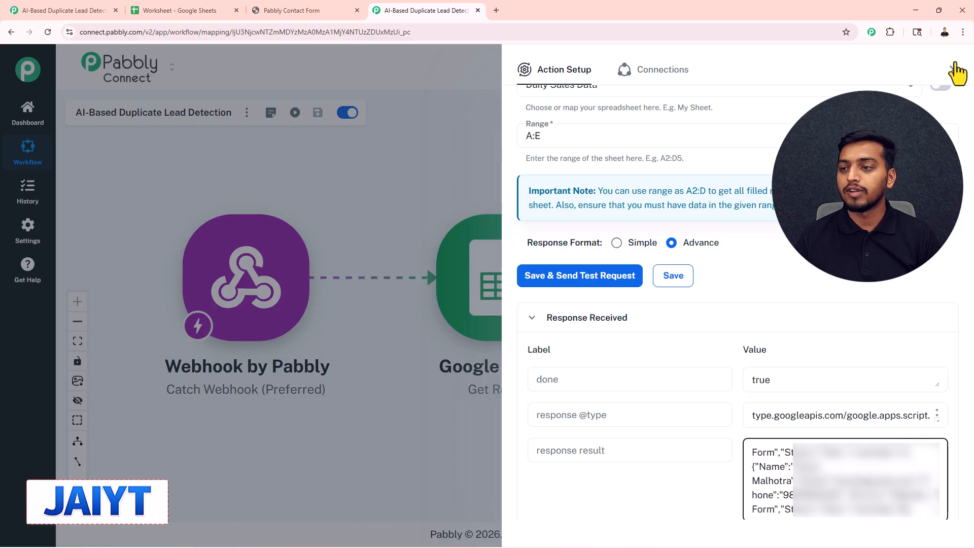
{"action": "left_click", "coordinate": [955, 64]}
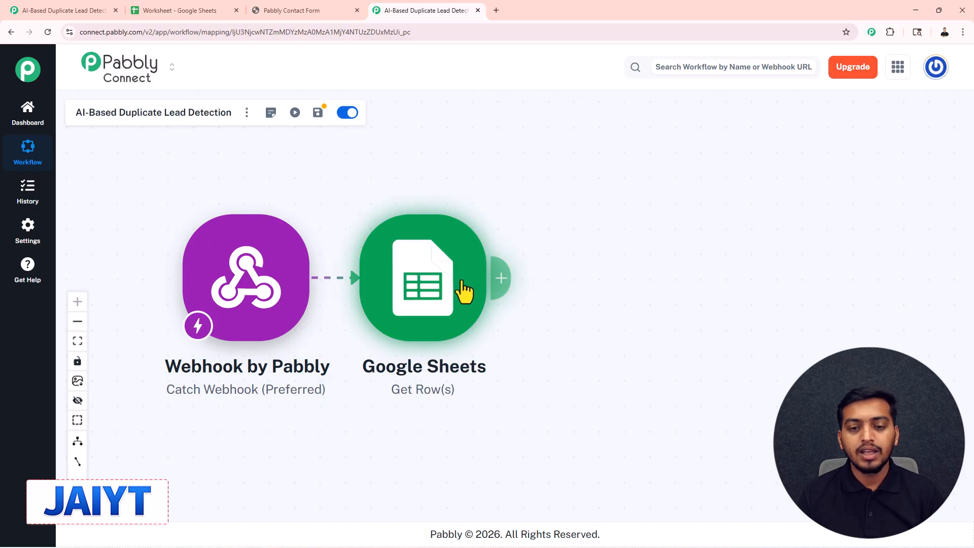
Add an action after the Google Sheets step using OpenAI (ChatGPT, DALL-E, Whisper) with the ChatGPT event.
{"action": "left_click", "coordinate": [500, 278]}
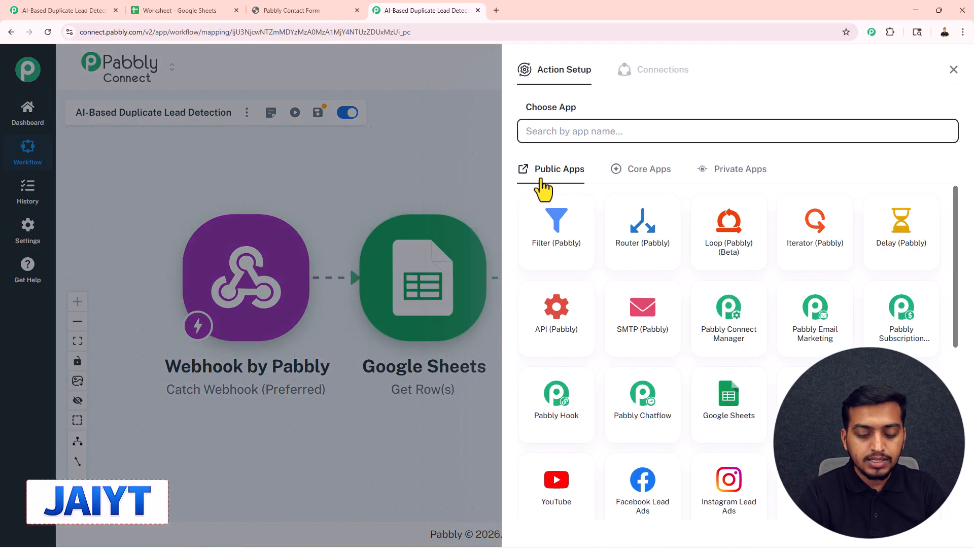
{"action": "type", "text": "open Ai"}
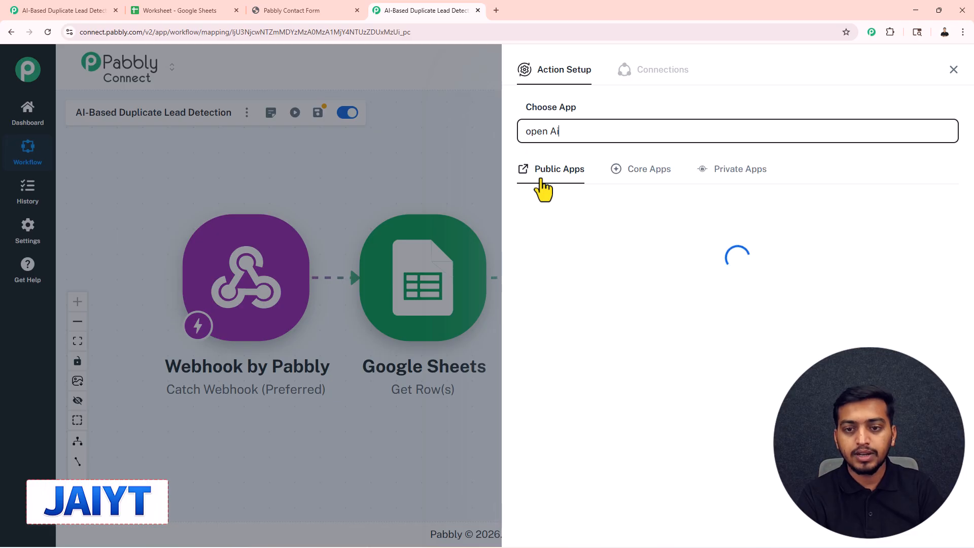
{"action": "key", "text": "BackSpace"}
{"action": "key", "text": "BackSpace"}
{"action": "key", "text": "BackSpace"}
{"action": "left_click", "coordinate": [644, 226]}
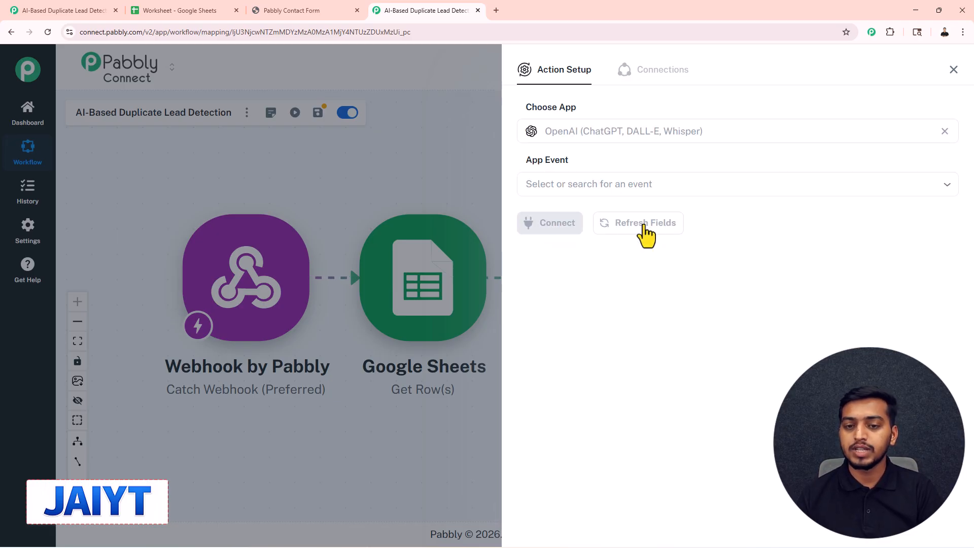
{"action": "left_click", "coordinate": [548, 185]}
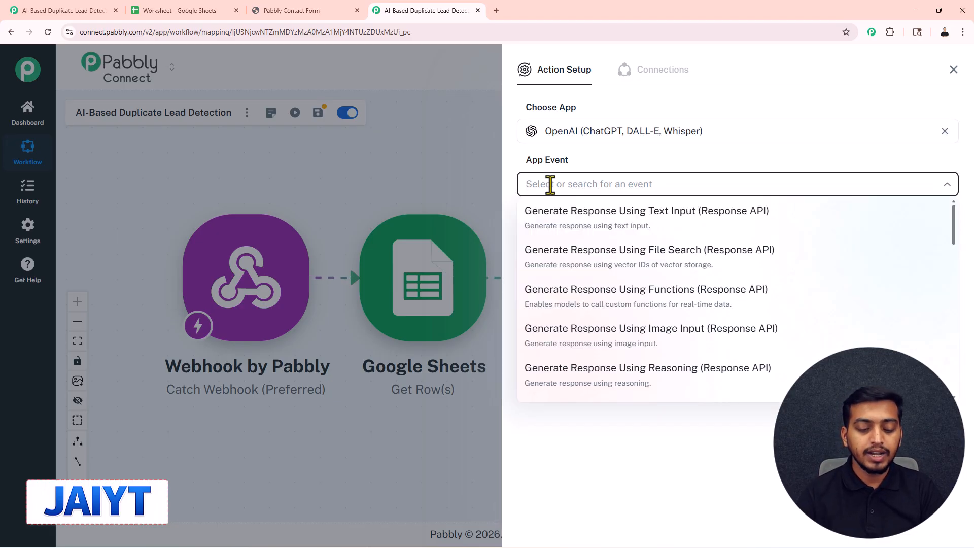
{"action": "type", "text": "chat"}
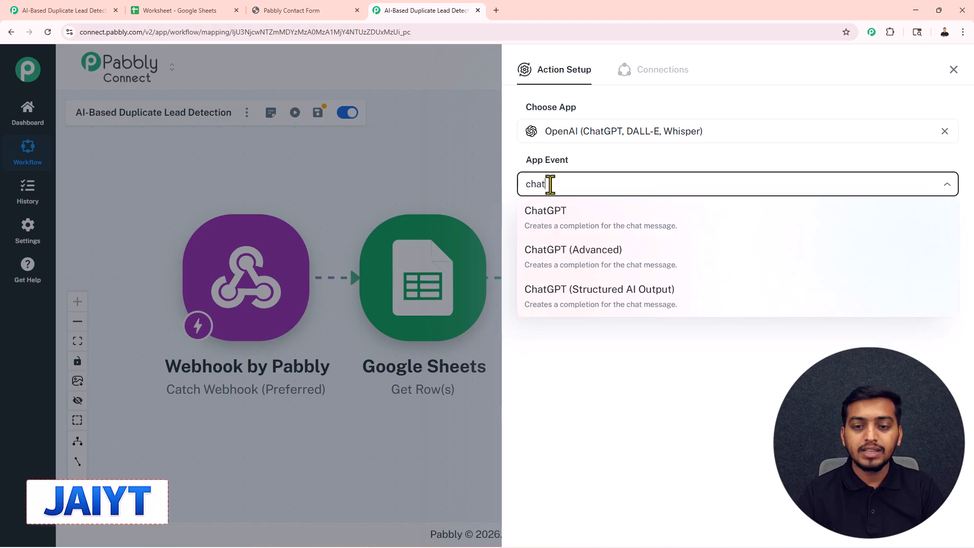
{"action": "left_click", "coordinate": [572, 226]}
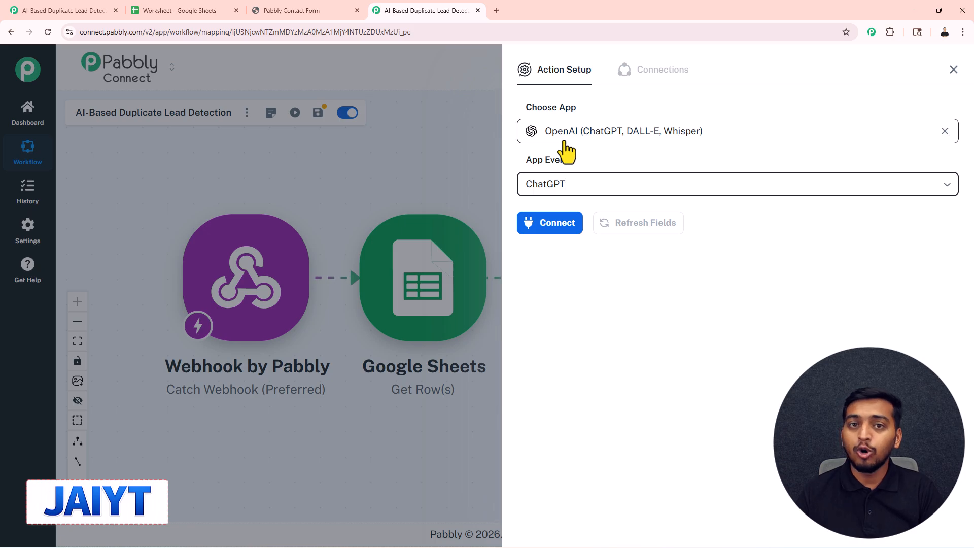
Start a new OpenAI connection for the action and open the new secret key form on OpenAI's API keys page.
{"action": "left_click", "coordinate": [560, 228]}
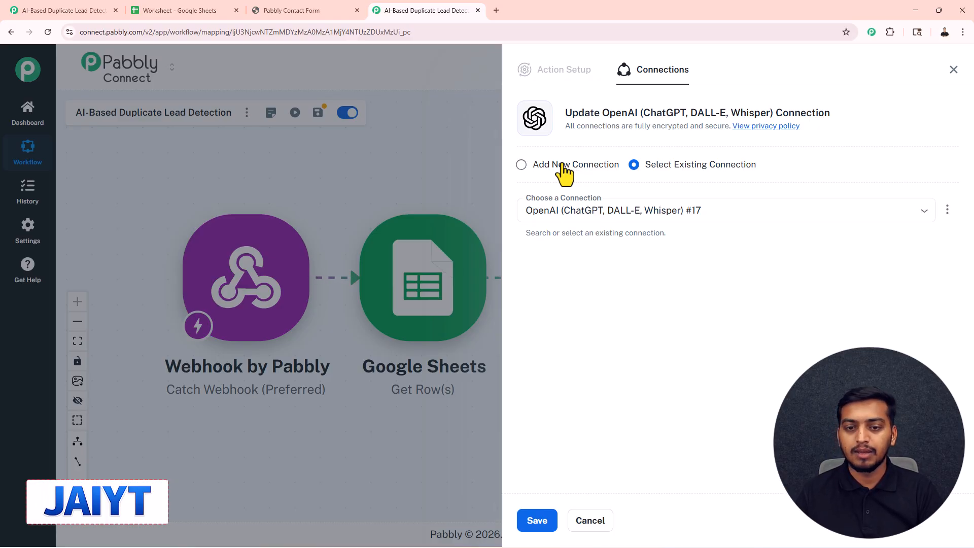
{"action": "left_click", "coordinate": [521, 164]}
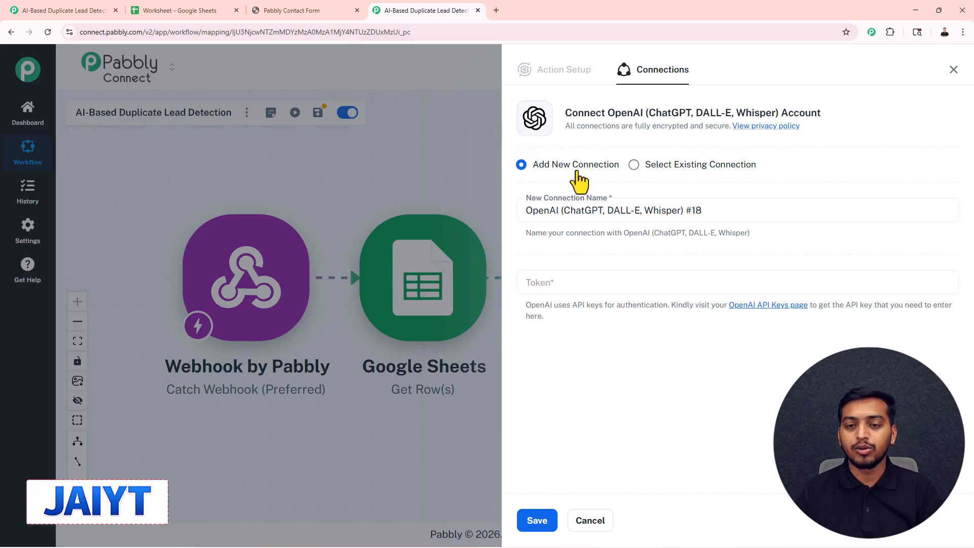
{"action": "left_click", "coordinate": [551, 285]}
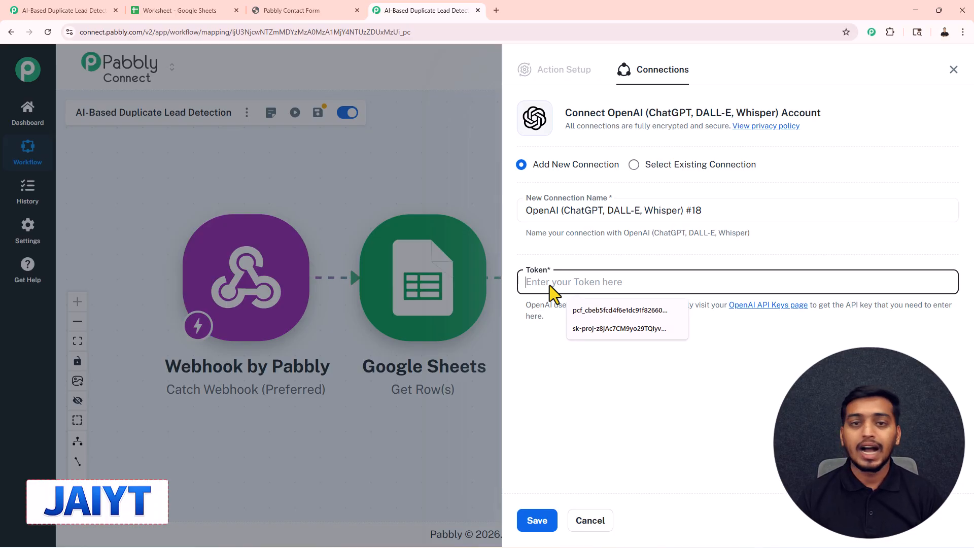
{"action": "left_click", "coordinate": [762, 305]}
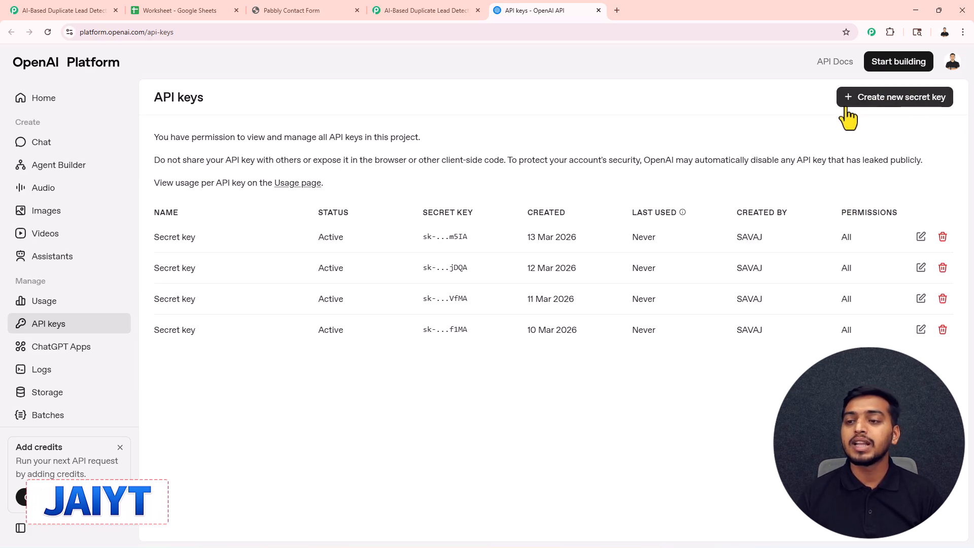
{"action": "left_click", "coordinate": [917, 104]}
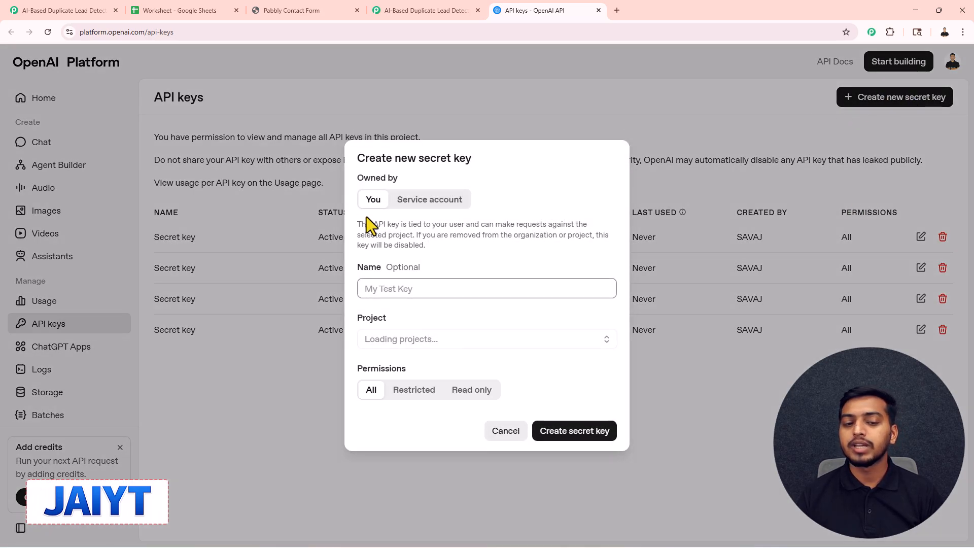
{"action": "left_click", "coordinate": [385, 293]}
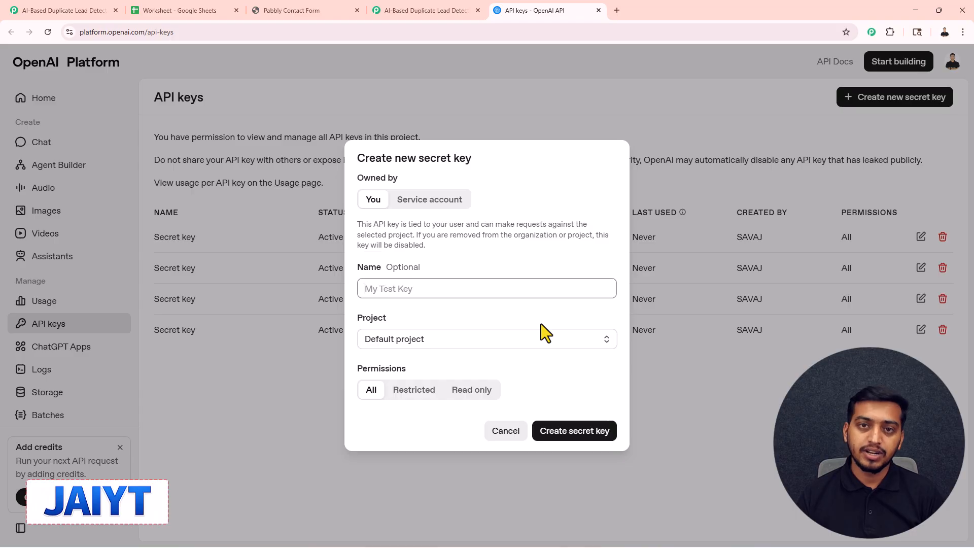
Return to the Pabbly Connect workflow, enter the OpenAI API token for the new connection and save it.
{"action": "left_click", "coordinate": [425, 11]}
{"action": "left_click", "coordinate": [544, 282]}
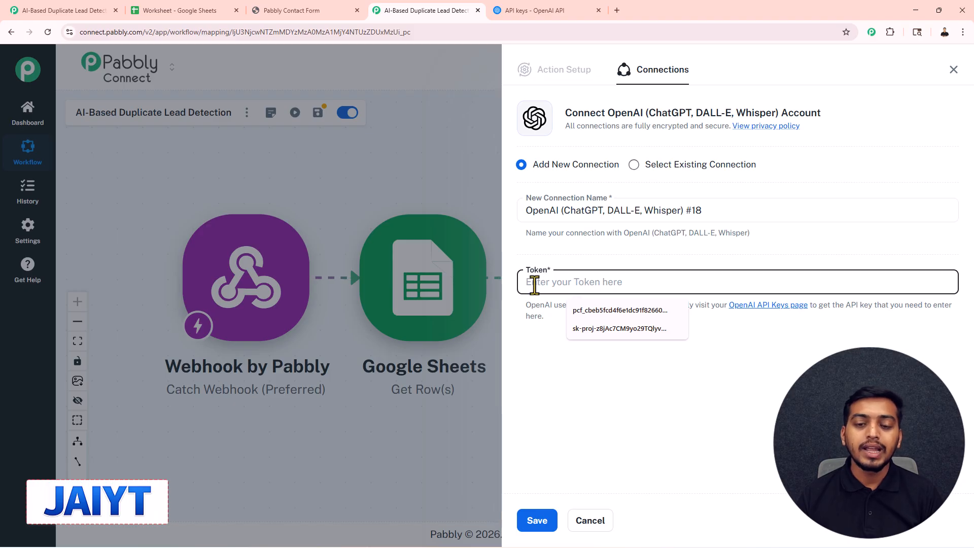
{"action": "left_click", "coordinate": [547, 523]}
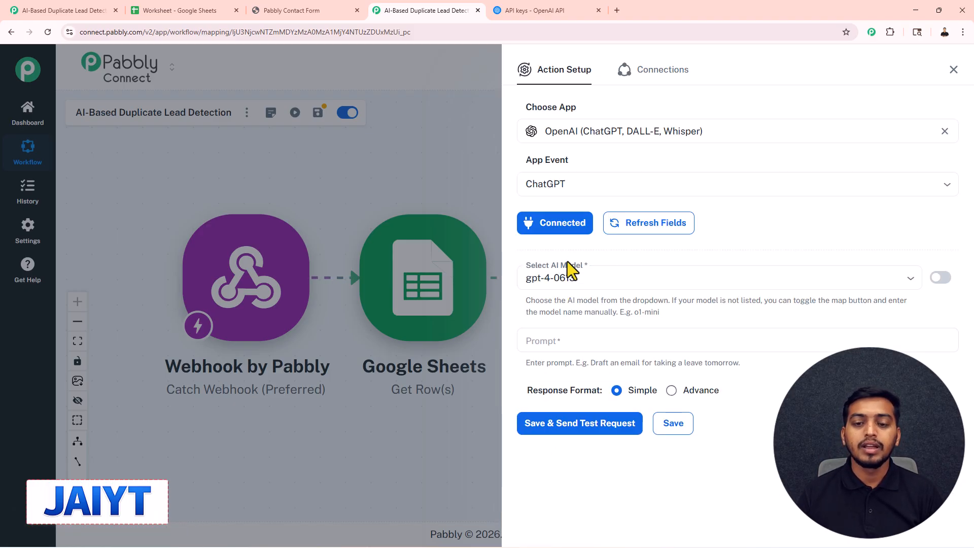
Set the ChatGPT action's AI model to gpt-5.2.
{"action": "left_click", "coordinate": [586, 277]}
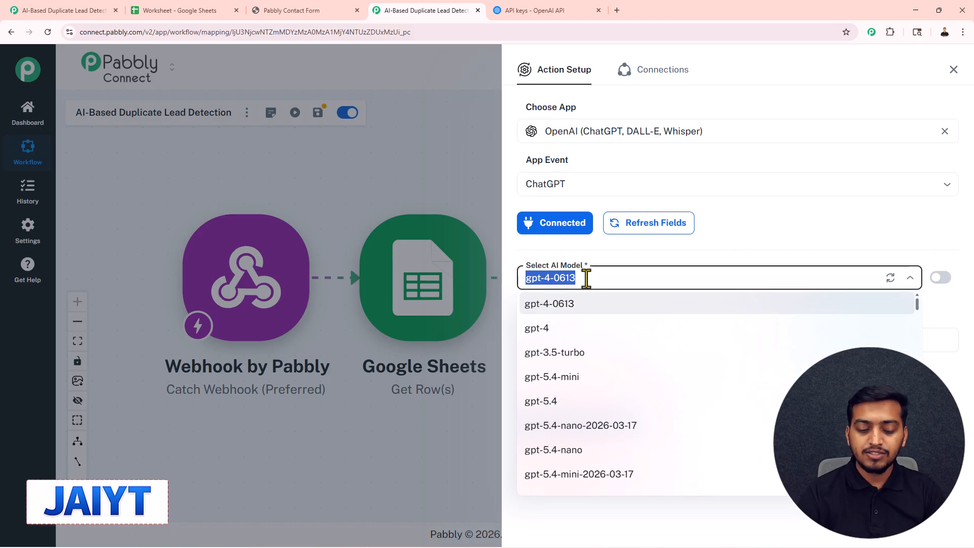
{"action": "type", "text": "5."}
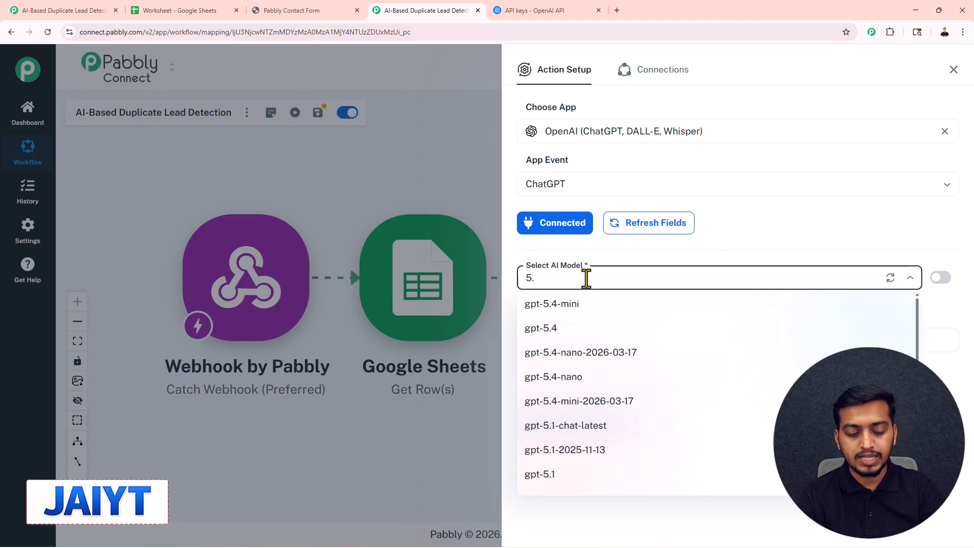
{"action": "type", "text": "2"}
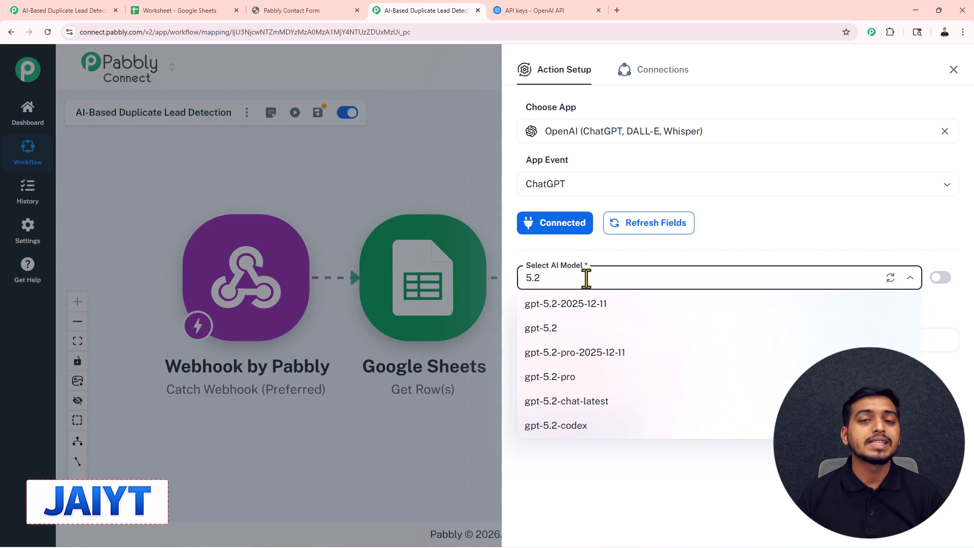
{"action": "left_click", "coordinate": [556, 334]}
Paste the "You are a strict API." duplicate-lead prompt with JSON-only output rules into the action and review its instructions.
{"action": "left_click", "coordinate": [553, 344]}
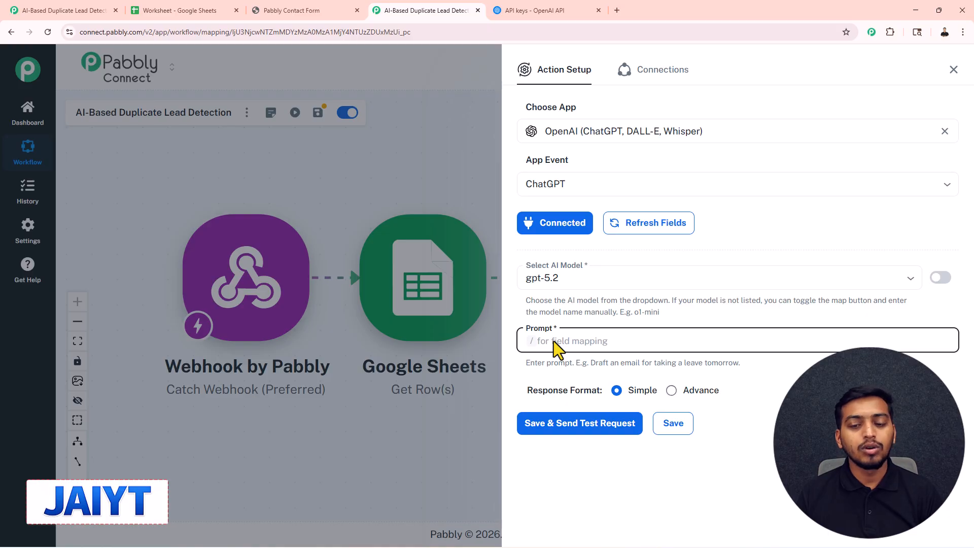
{"action": "key", "text": "ctrl+v"}
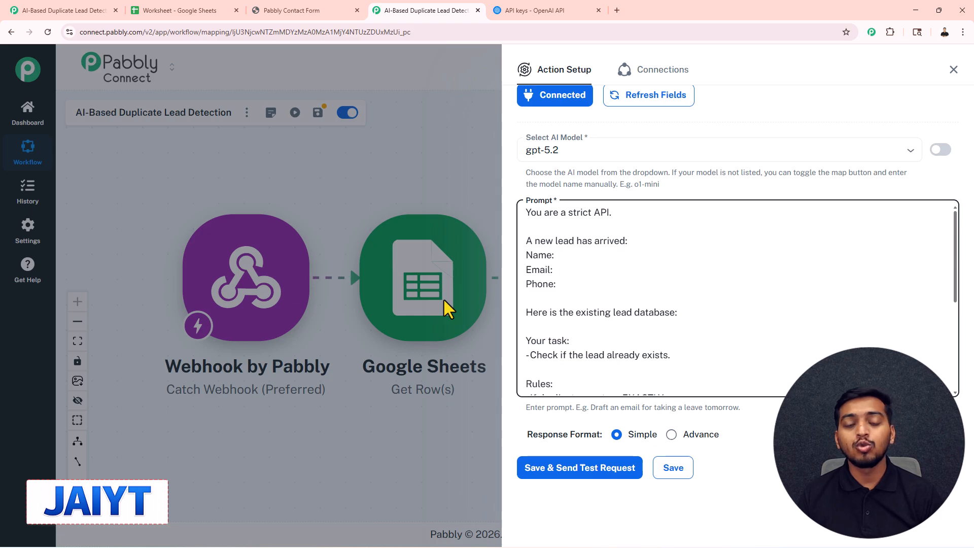
{"action": "scroll", "coordinate": [556, 265], "scroll_direction": "down", "scroll_amount": 2}
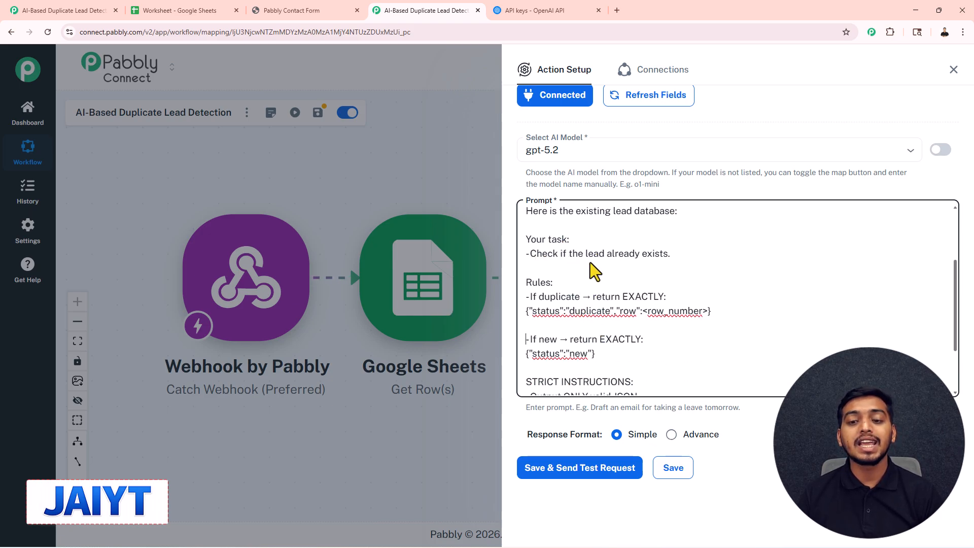
{"action": "scroll", "coordinate": [656, 267], "scroll_direction": "down", "scroll_amount": 1}
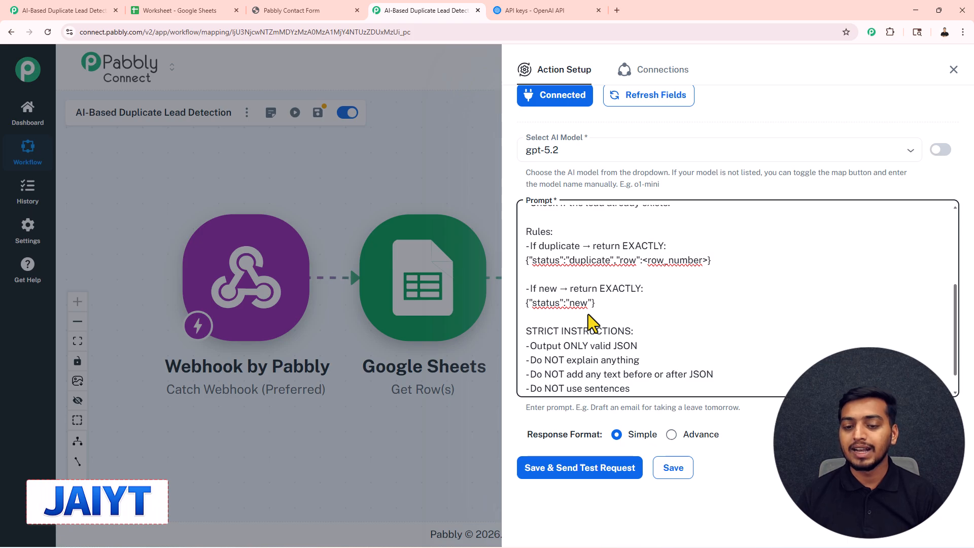
{"action": "scroll", "coordinate": [591, 314], "scroll_direction": "up", "scroll_amount": 3}
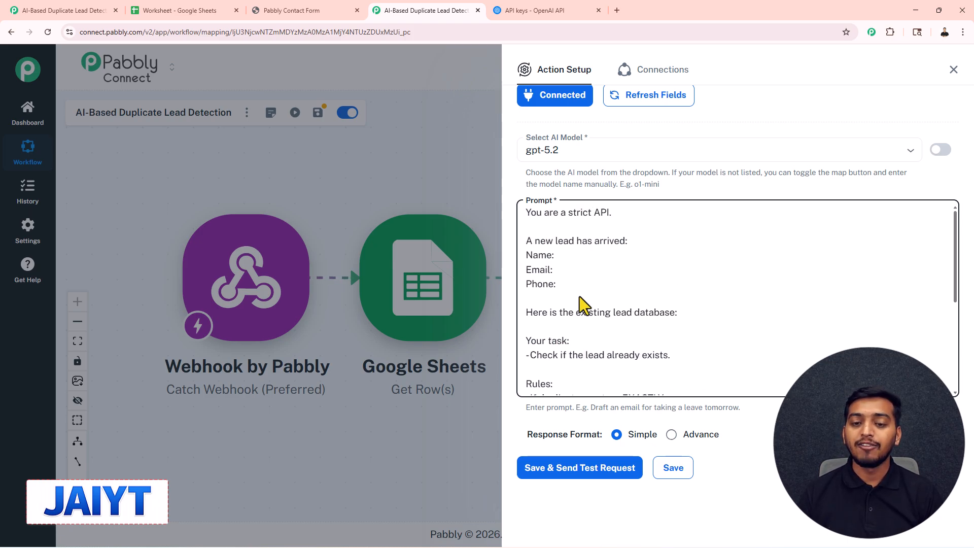
Map the webhook's name, email and phone values into the prompt's Name, Email and Phone lines.
{"action": "left_click", "coordinate": [571, 257]}
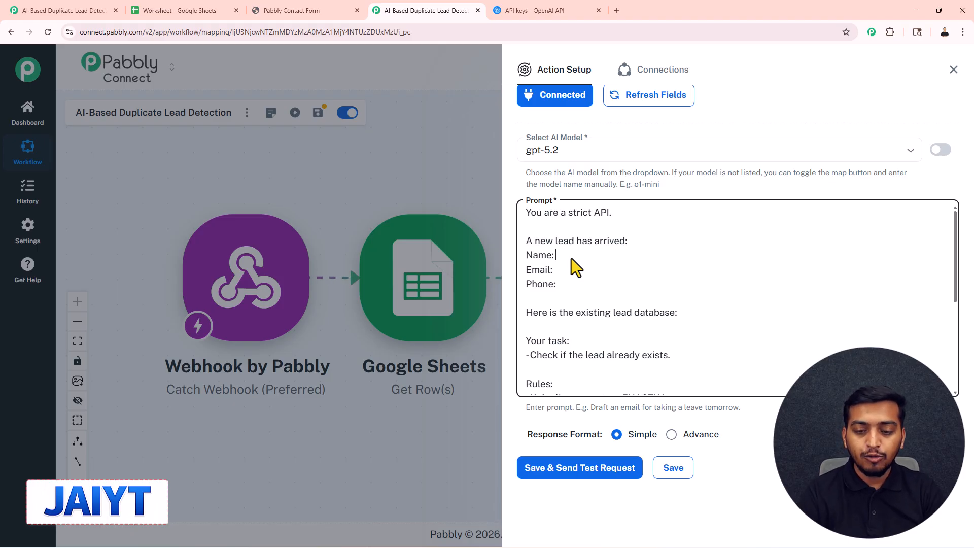
{"action": "type", "text": "/"}
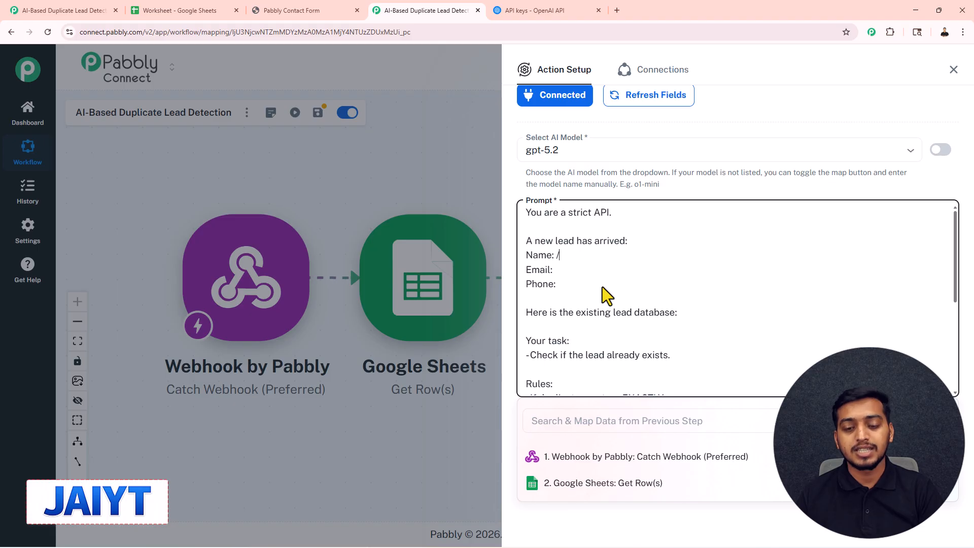
{"action": "left_click", "coordinate": [602, 456]}
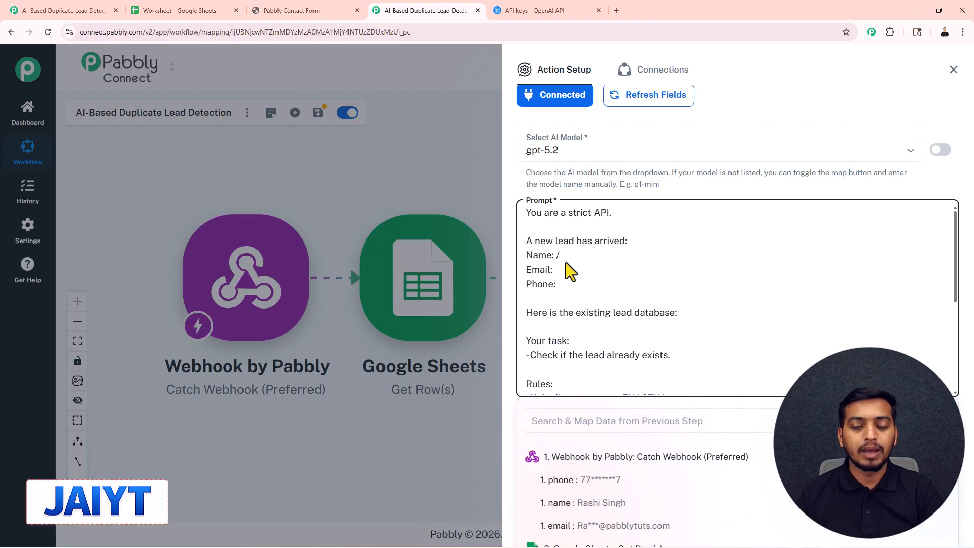
{"action": "left_click", "coordinate": [589, 503]}
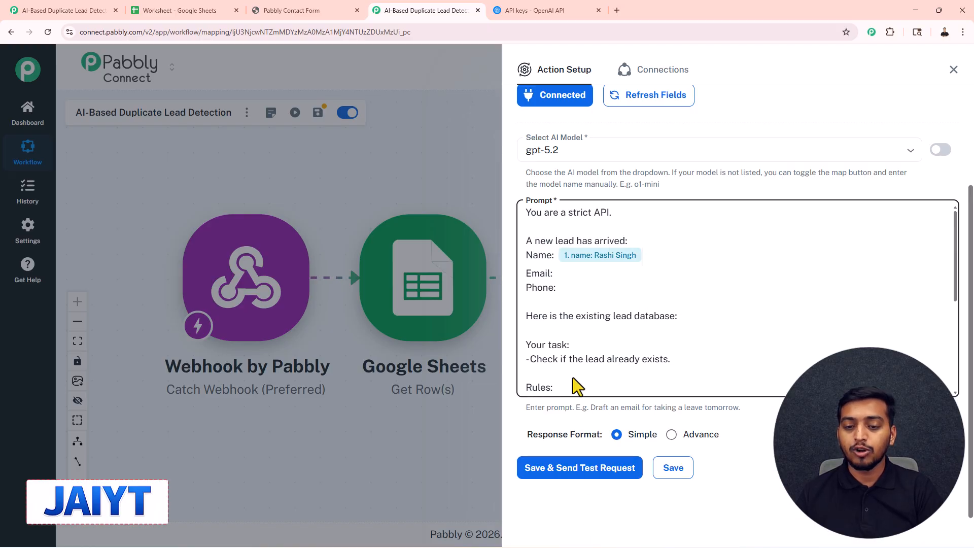
{"action": "left_click", "coordinate": [567, 275]}
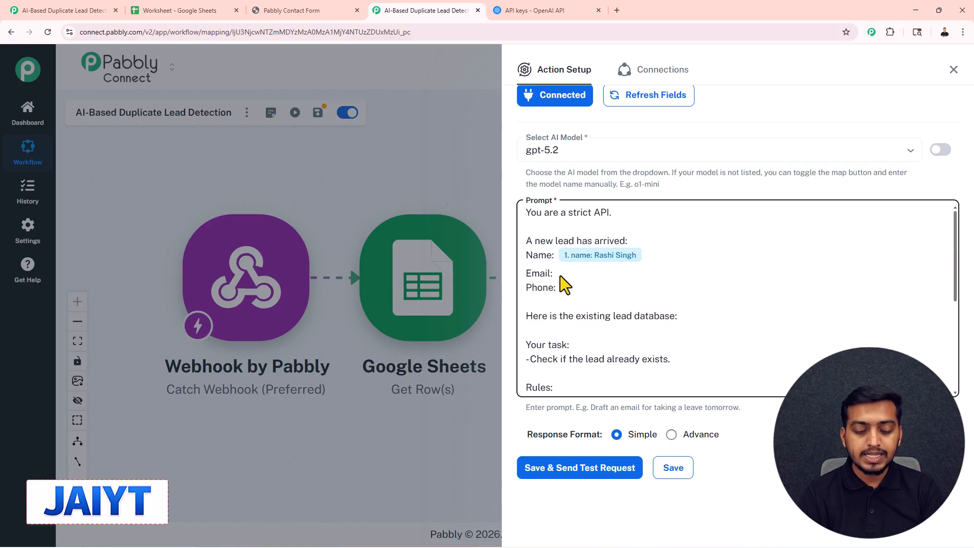
{"action": "type", "text": "/"}
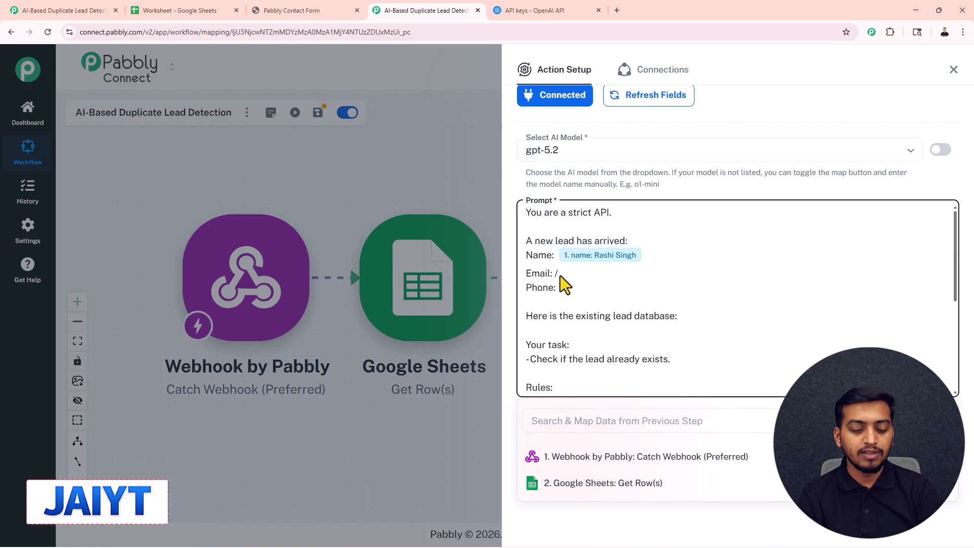
{"action": "type", "text": "@"}
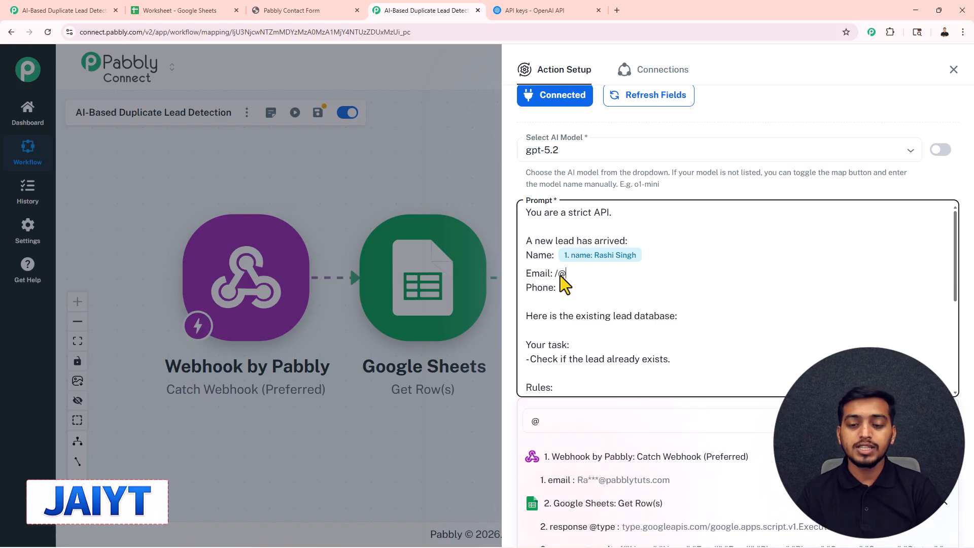
{"action": "left_click", "coordinate": [606, 482]}
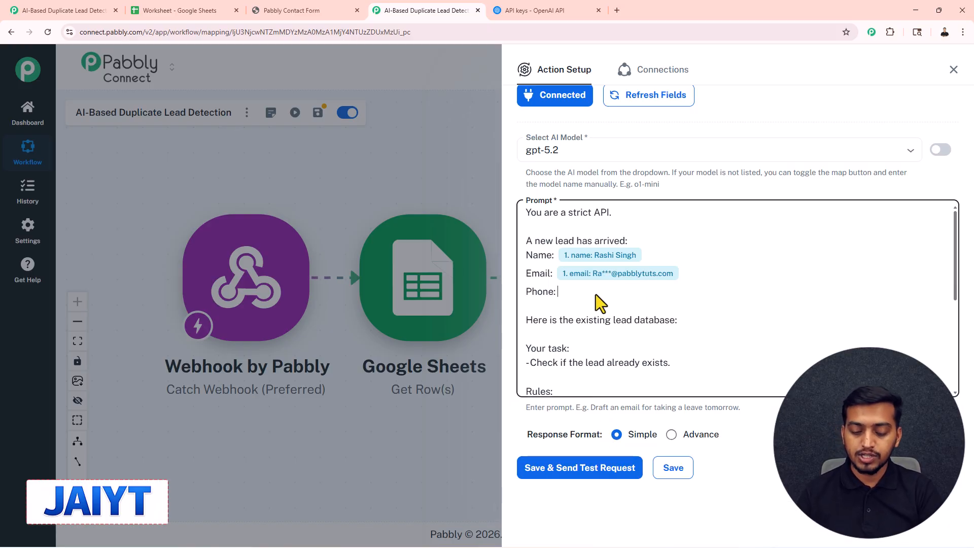
{"action": "left_click", "coordinate": [595, 294]}
{"action": "type", "text": "/pho"}
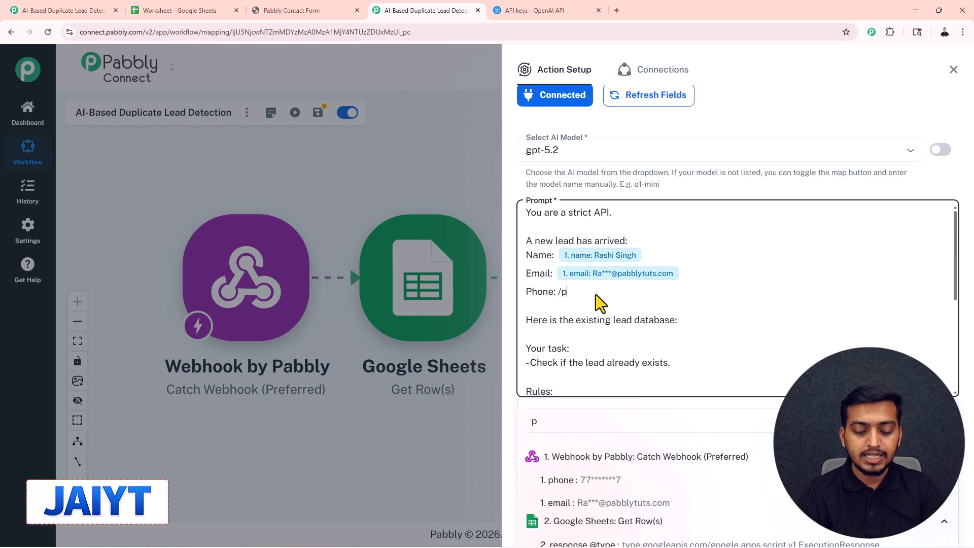
{"action": "left_click", "coordinate": [631, 485]}
Map the Google Sheets Get Row(s) response result into the prompt after "Here is the existing lead database:".
{"action": "left_click", "coordinate": [704, 324]}
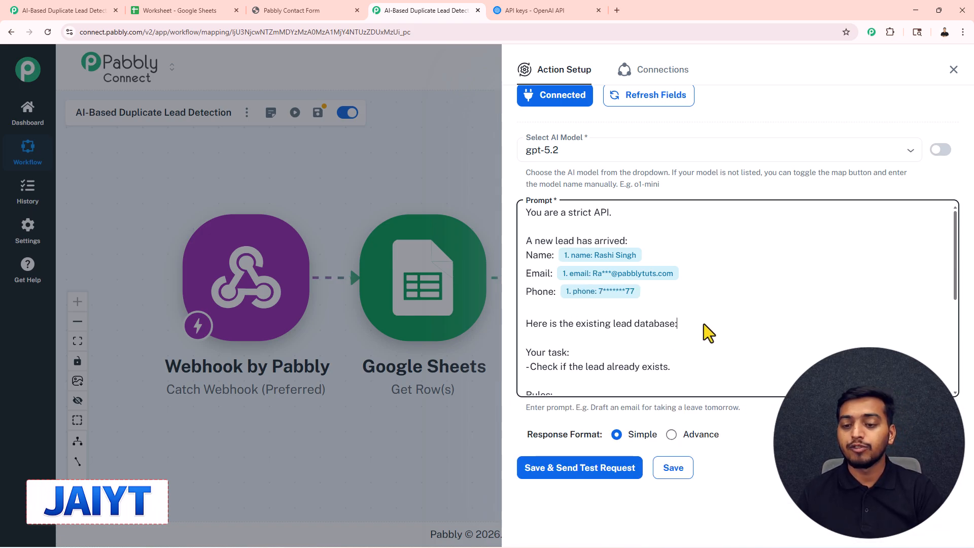
{"action": "type", "text": "/"}
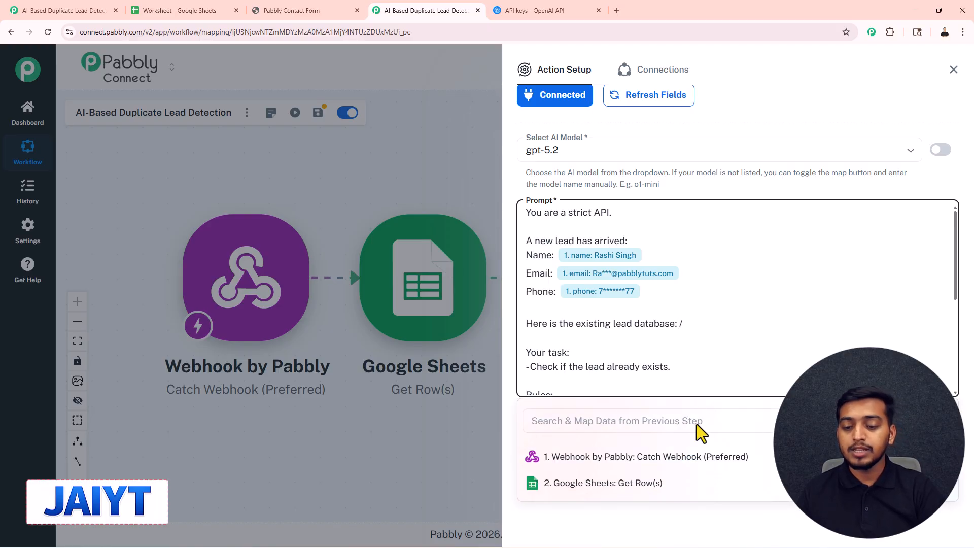
{"action": "left_click", "coordinate": [649, 486]}
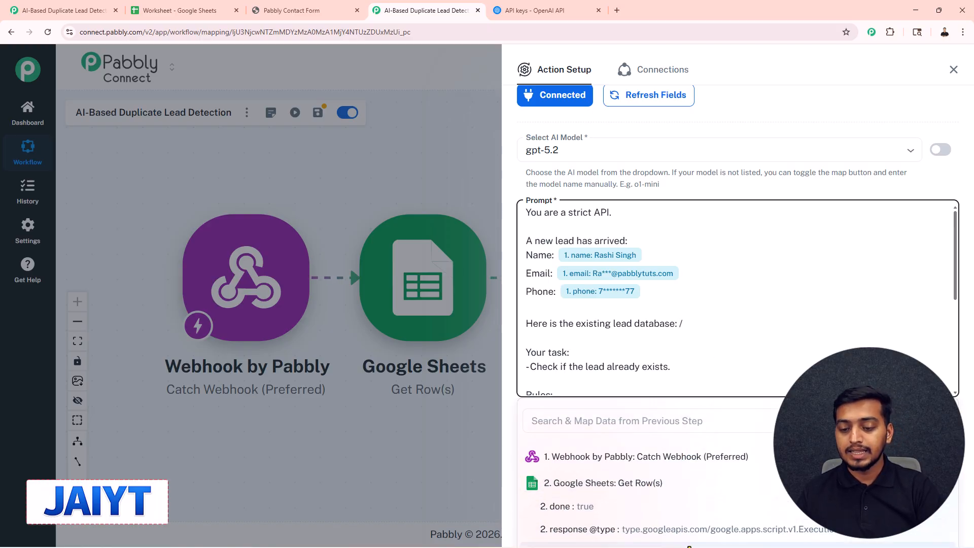
{"action": "left_click", "coordinate": [688, 546]}
{"action": "scroll", "coordinate": [682, 312], "scroll_direction": "down", "scroll_amount": 2}
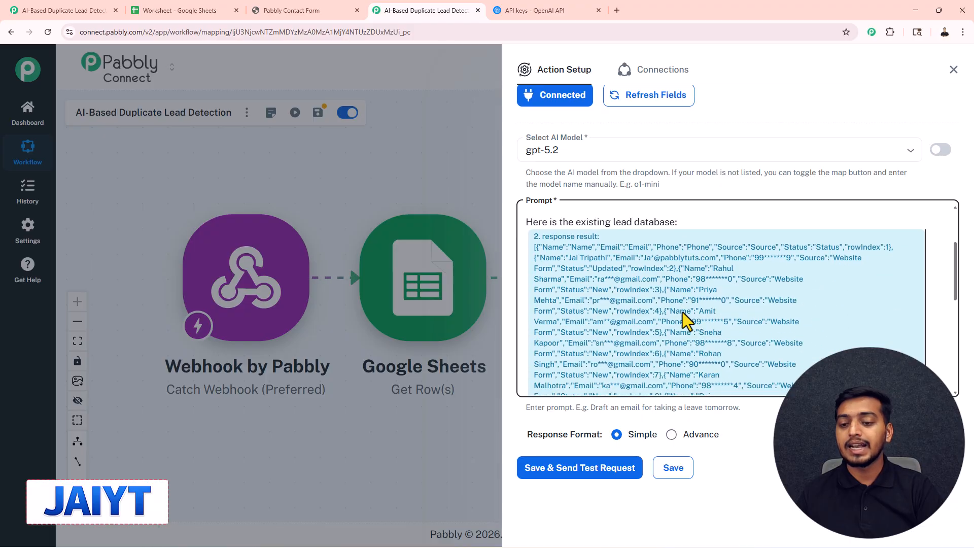
{"action": "scroll", "coordinate": [681, 312], "scroll_direction": "down", "scroll_amount": 2}
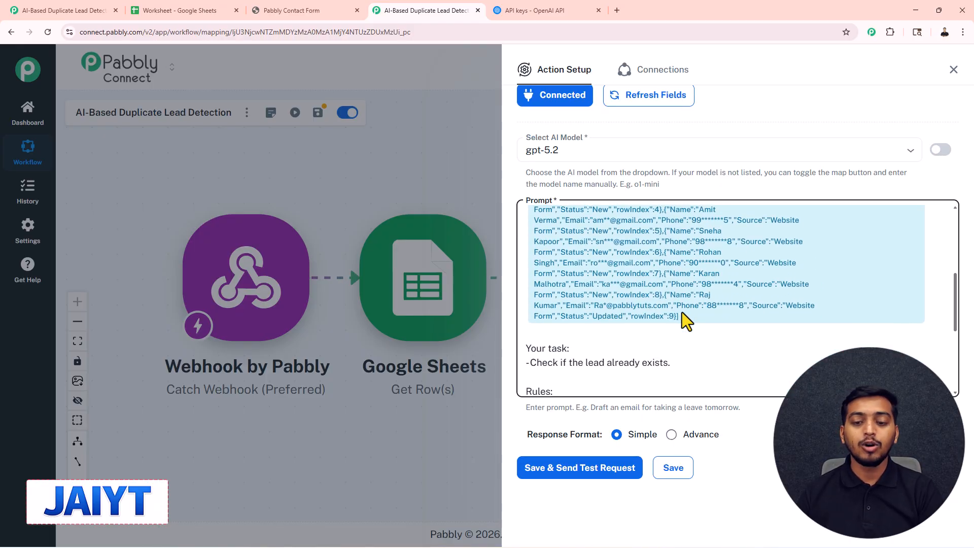
{"action": "scroll", "coordinate": [681, 312], "scroll_direction": "down", "scroll_amount": 1}
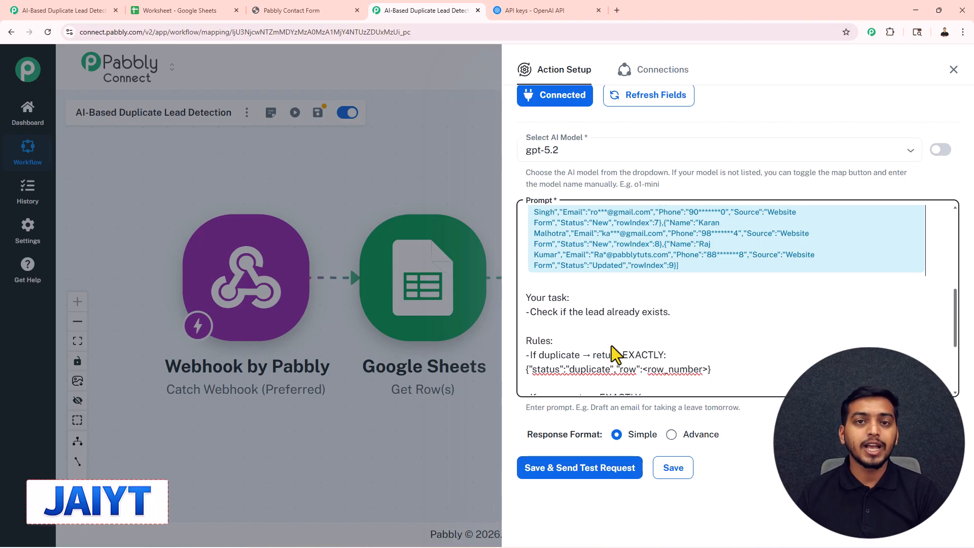
{"action": "scroll", "coordinate": [637, 285], "scroll_direction": "up", "scroll_amount": 2}
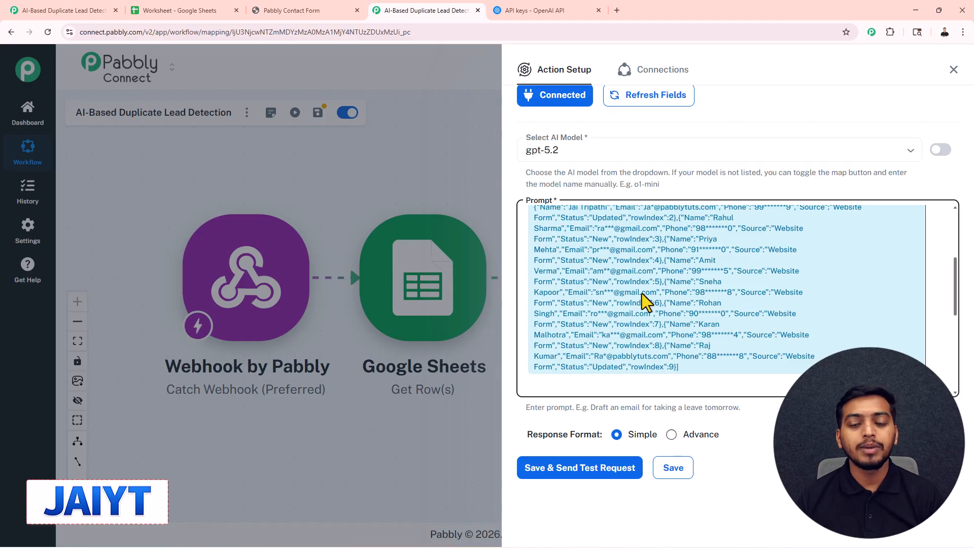
Save the ChatGPT action with a test request and check the message content status in its response.
{"action": "left_click", "coordinate": [584, 469]}
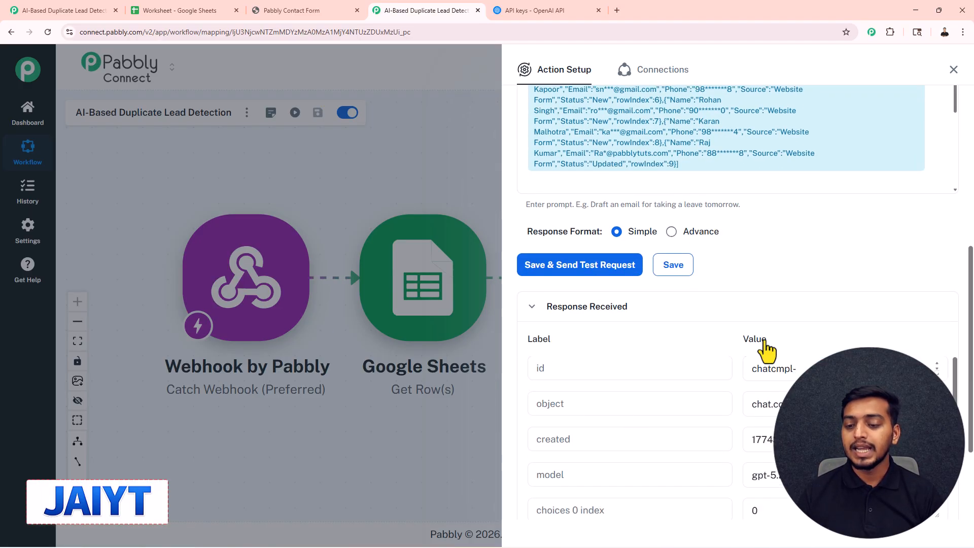
{"action": "scroll", "coordinate": [765, 349], "scroll_direction": "down", "scroll_amount": 3}
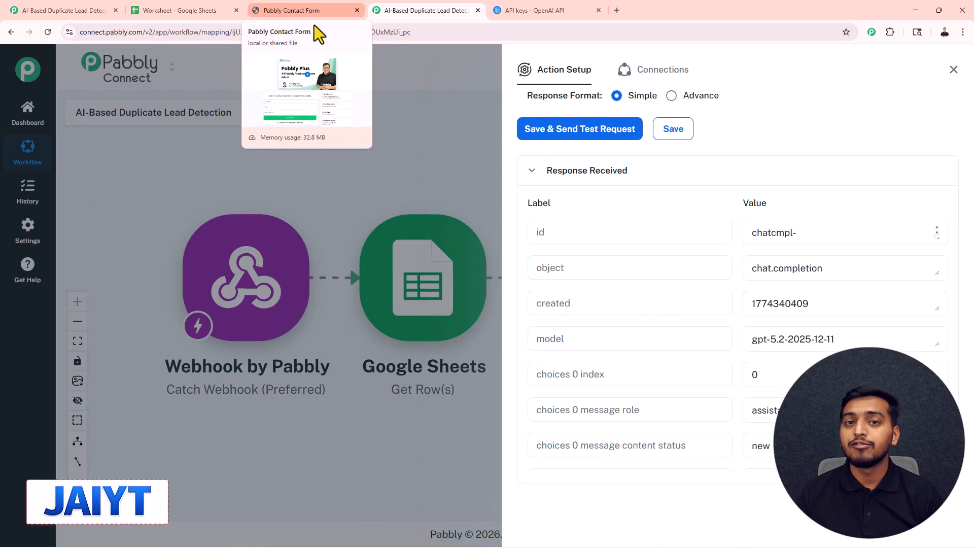
{"action": "scroll", "coordinate": [721, 302], "scroll_direction": "down", "scroll_amount": 2}
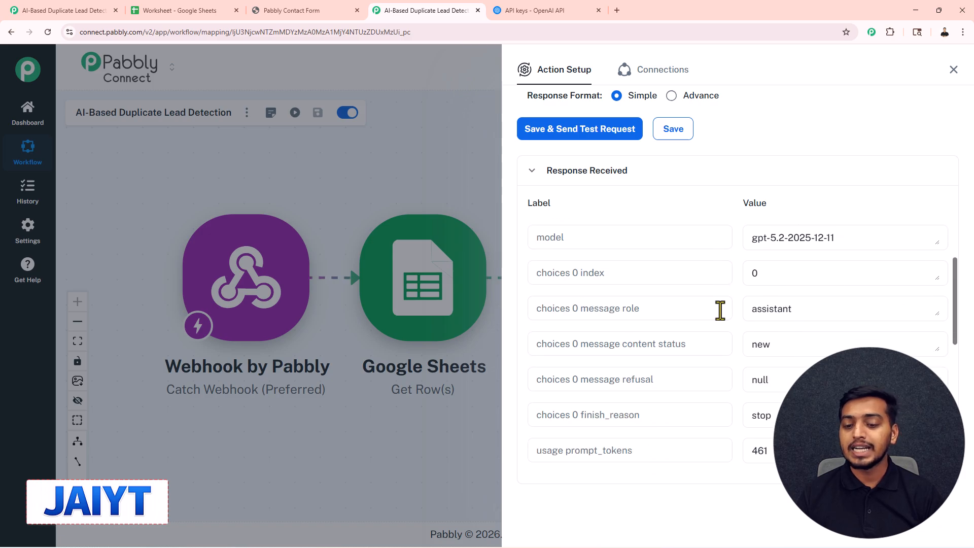
{"action": "left_click_drag", "start_coordinate": [621, 344], "coordinate": [742, 349]}
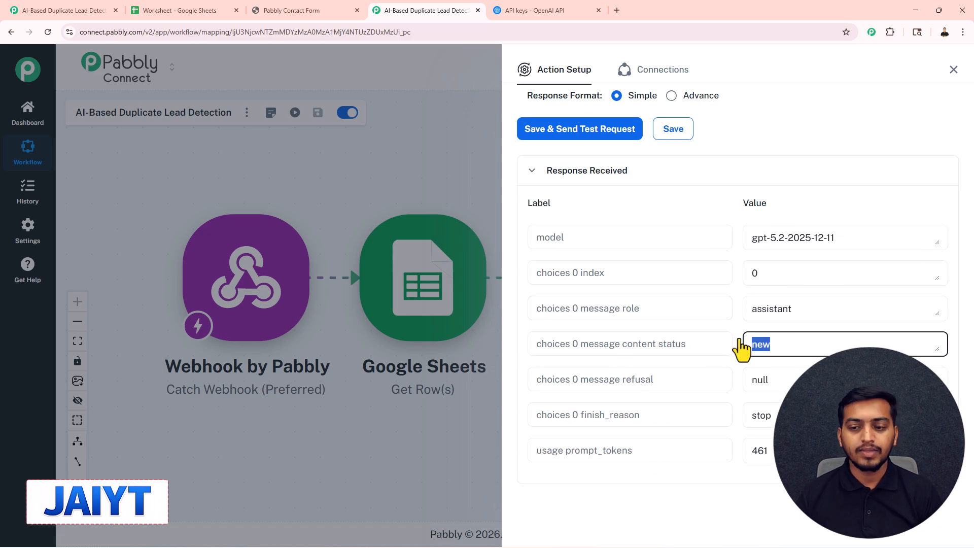
{"action": "left_click", "coordinate": [953, 71]}
Add a Router (Pabbly) step after the ChatGPT action.
{"action": "scroll", "coordinate": [722, 198], "scroll_direction": "down", "scroll_amount": 1}
{"action": "left_click_drag", "start_coordinate": [715, 255], "coordinate": [644, 252]}
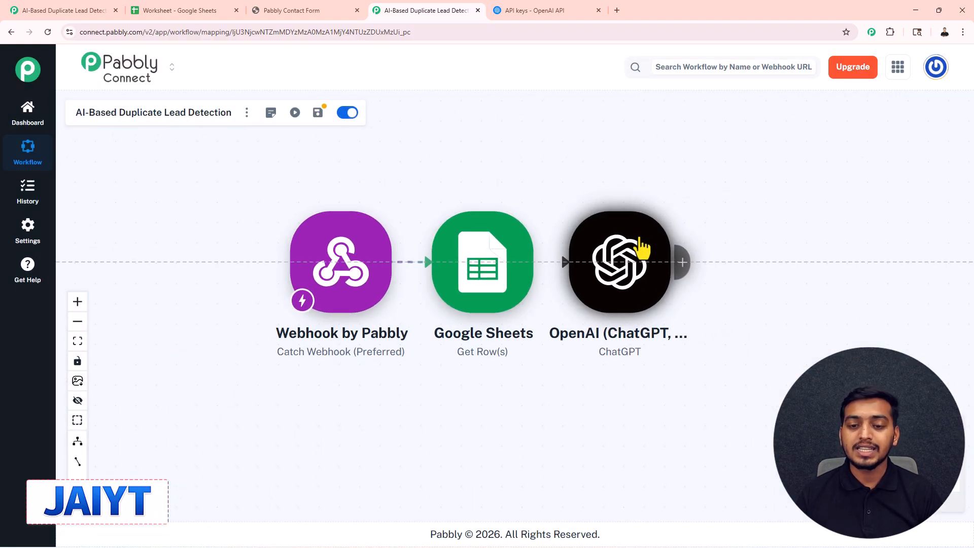
{"action": "left_click_drag", "start_coordinate": [658, 167], "coordinate": [556, 166]}
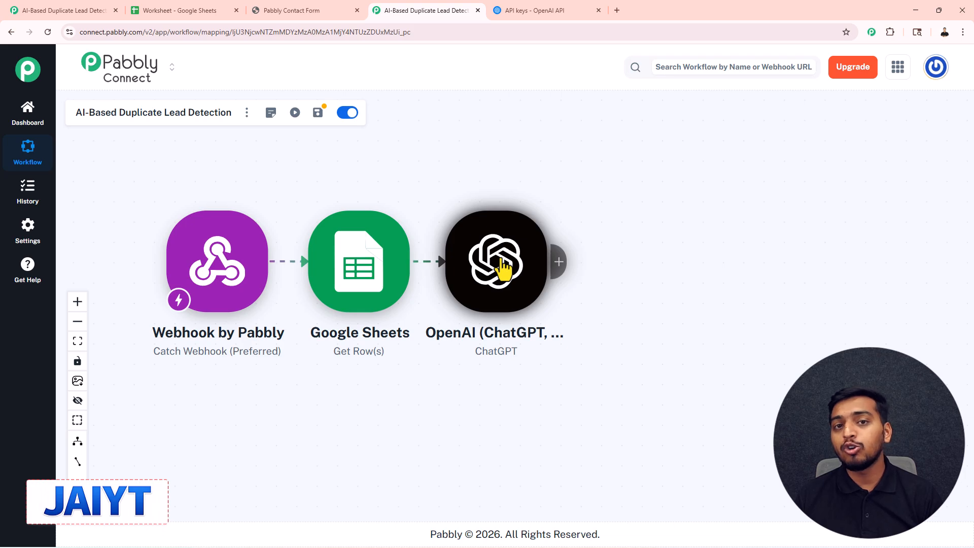
{"action": "left_click", "coordinate": [559, 263]}
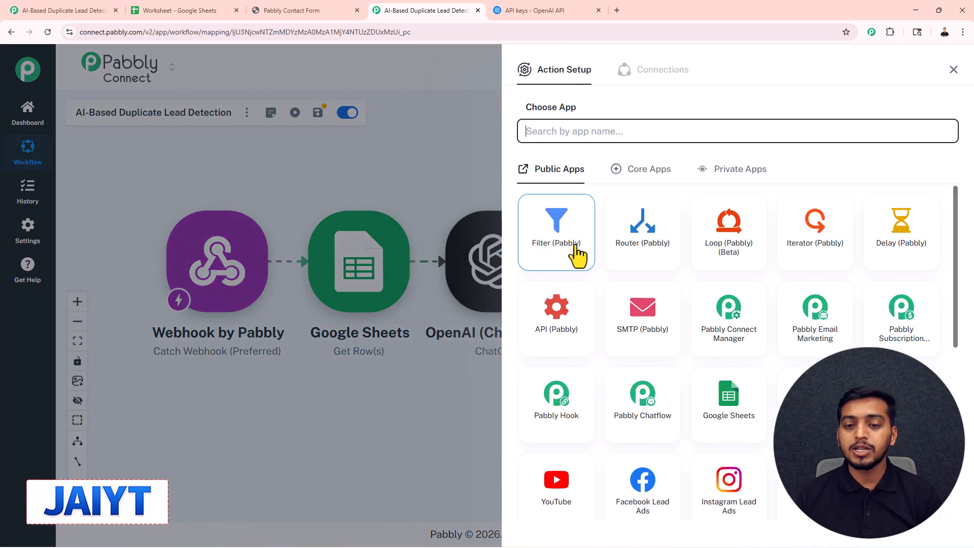
{"action": "left_click", "coordinate": [644, 236]}
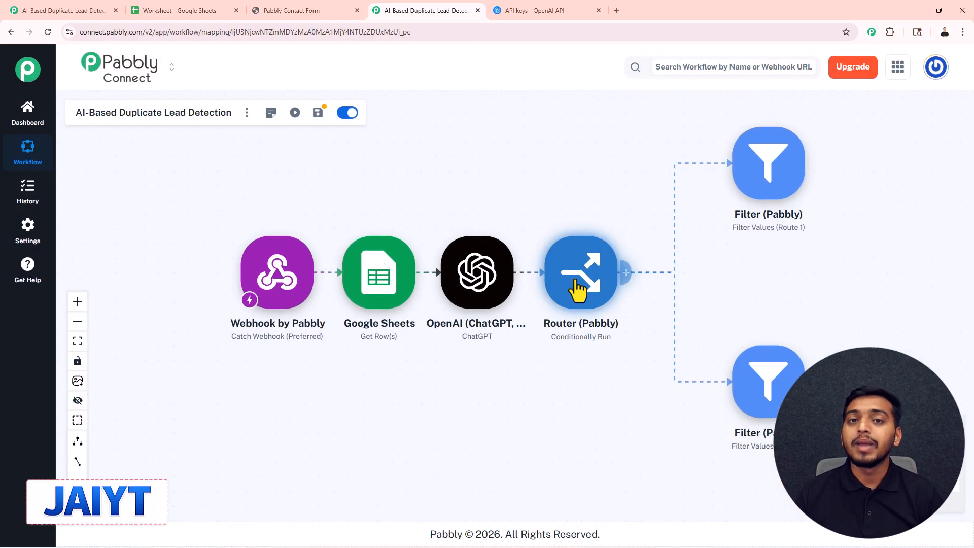
Move the router's Route 1 and Route 2 filter nodes closer to the router on the canvas.
{"action": "left_click_drag", "start_coordinate": [764, 183], "coordinate": [691, 187]}
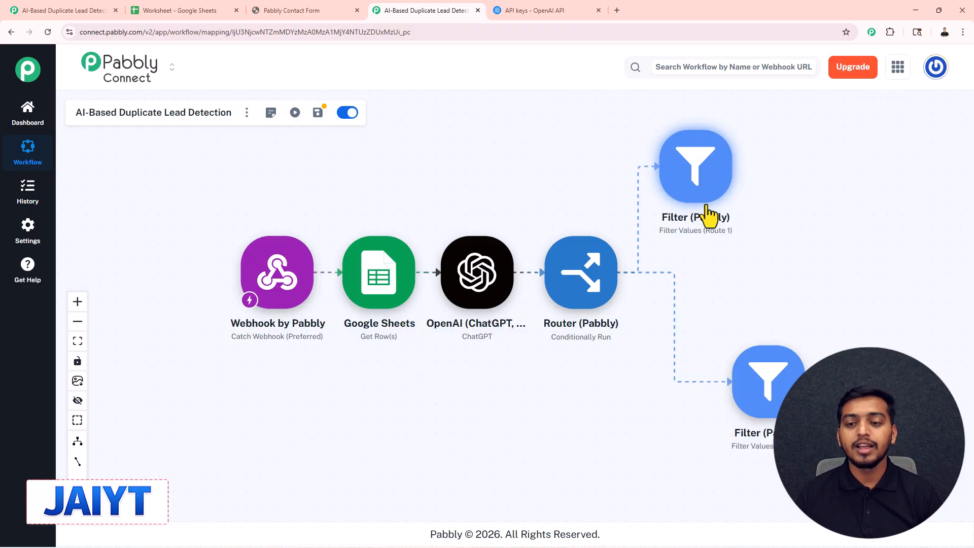
{"action": "left_click_drag", "start_coordinate": [766, 374], "coordinate": [699, 375]}
{"action": "scroll", "coordinate": [762, 294], "scroll_direction": "up", "scroll_amount": 1}
{"action": "left_click_drag", "start_coordinate": [763, 295], "coordinate": [639, 311]}
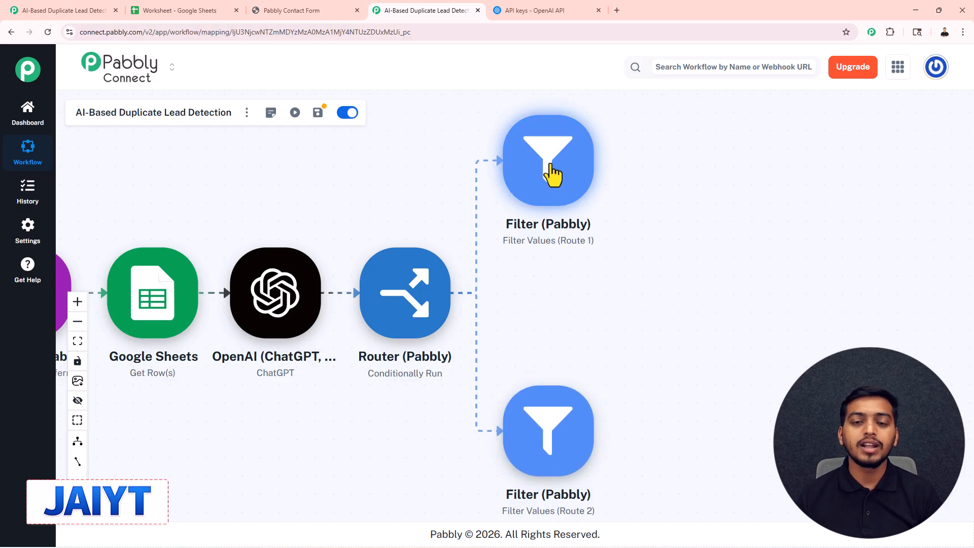
Connect the Route 1 filter and set its condition to ChatGPT's choices 0 message content status Equal to "new".
{"action": "left_click", "coordinate": [554, 172]}
{"action": "left_click", "coordinate": [553, 231]}
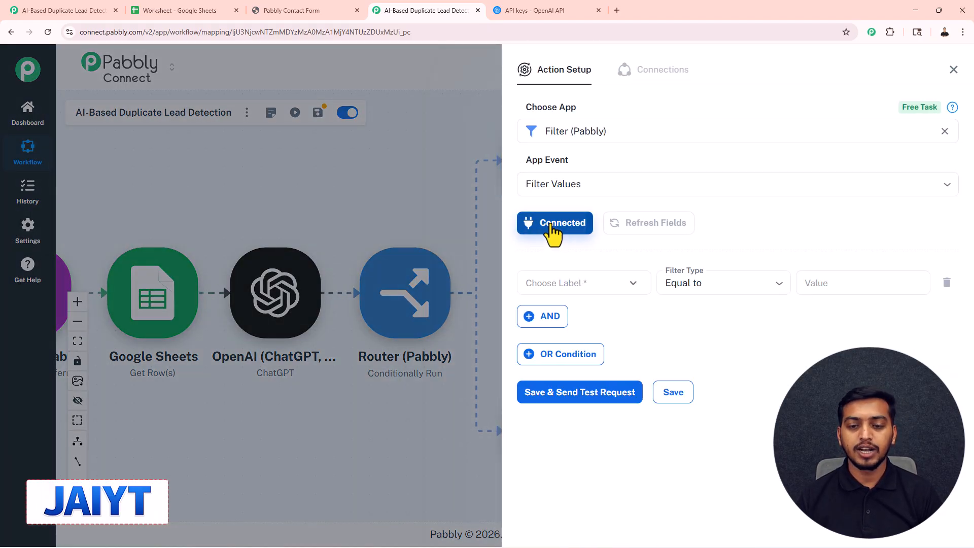
{"action": "left_click", "coordinate": [579, 287]}
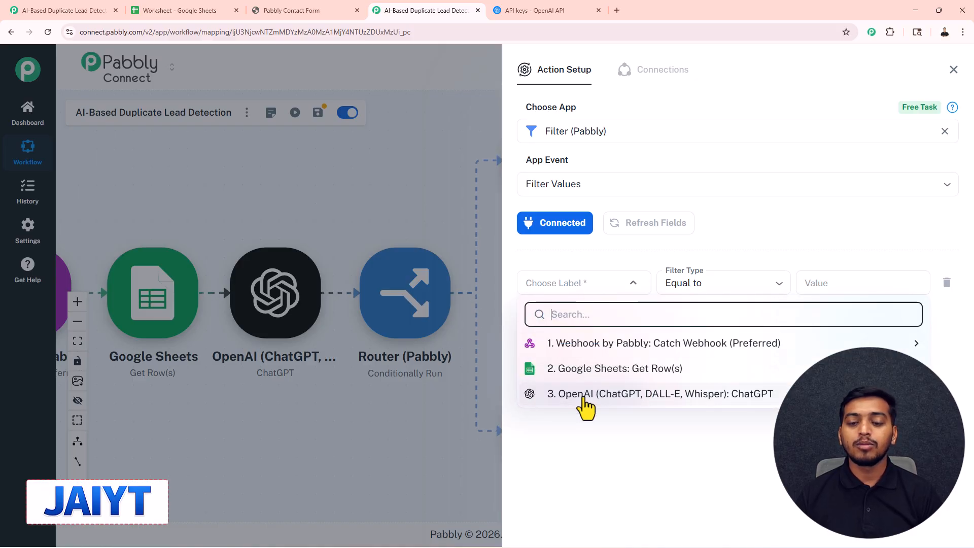
{"action": "left_click", "coordinate": [584, 396]}
{"action": "scroll", "coordinate": [586, 430], "scroll_direction": "down", "scroll_amount": 3}
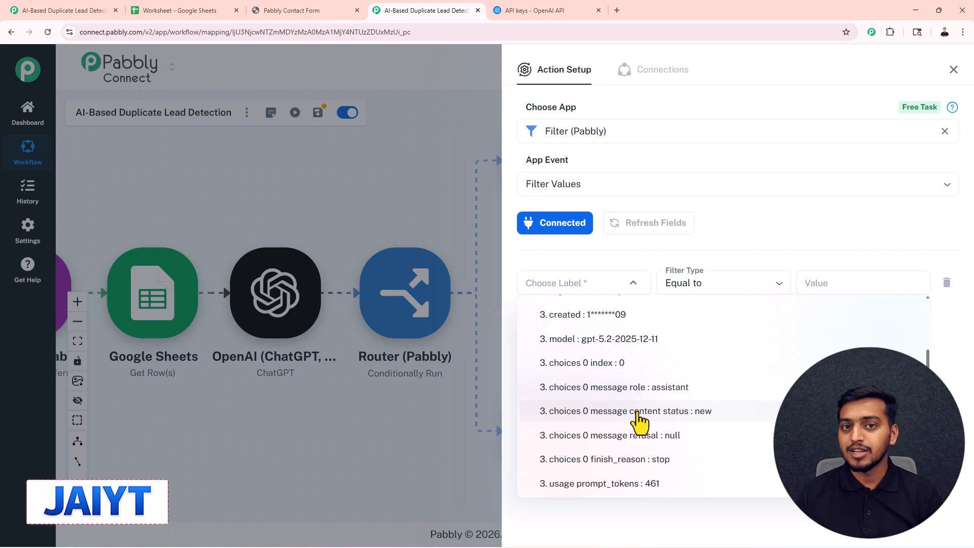
{"action": "left_click", "coordinate": [638, 413]}
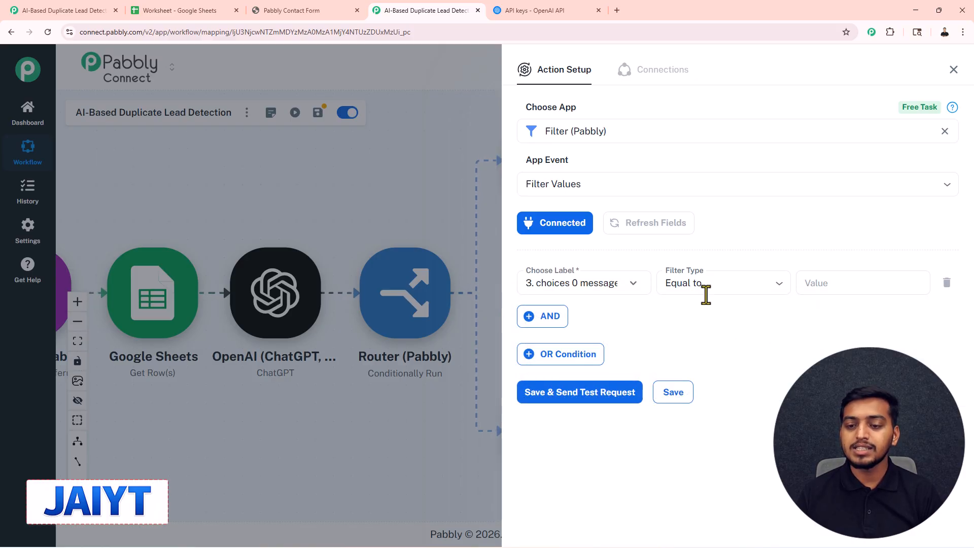
{"action": "left_click", "coordinate": [707, 283]}
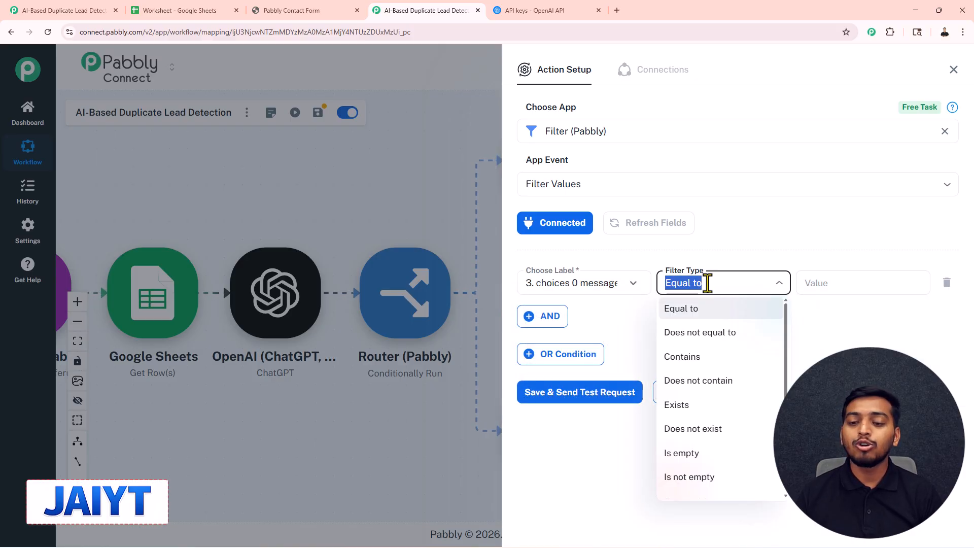
{"action": "left_click", "coordinate": [705, 310]}
{"action": "left_click", "coordinate": [811, 288]}
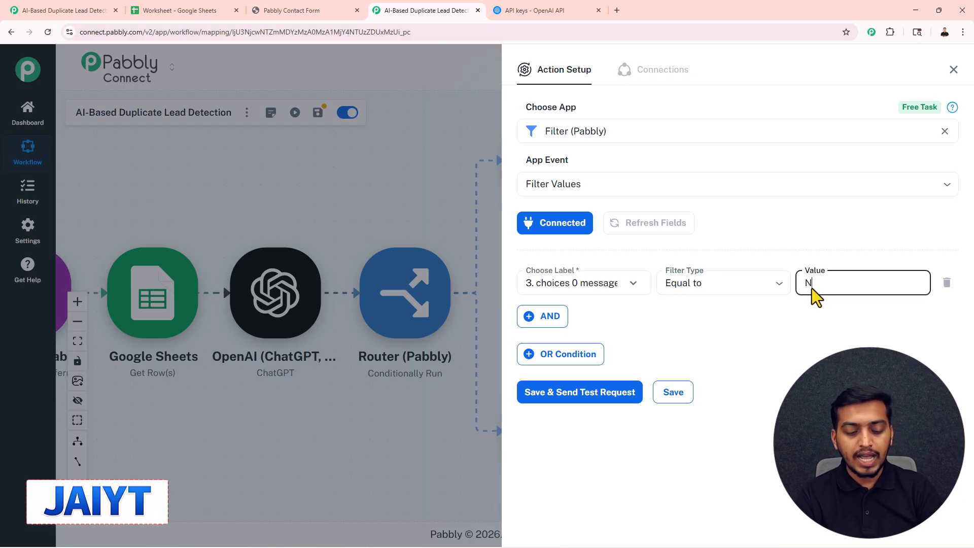
{"action": "type", "text": "new"}
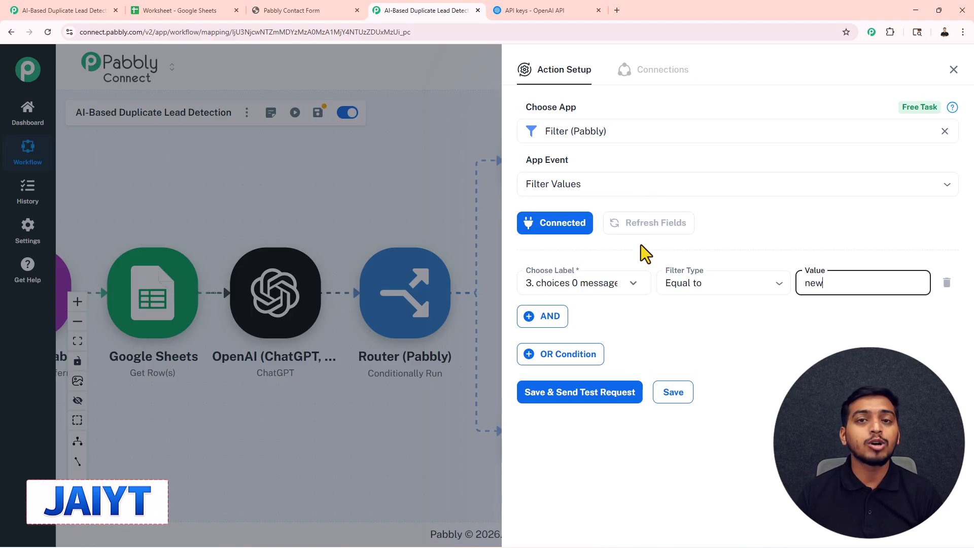
Save the Route 1 filter with a test request, check the response status and close its setup.
{"action": "left_click", "coordinate": [609, 394]}
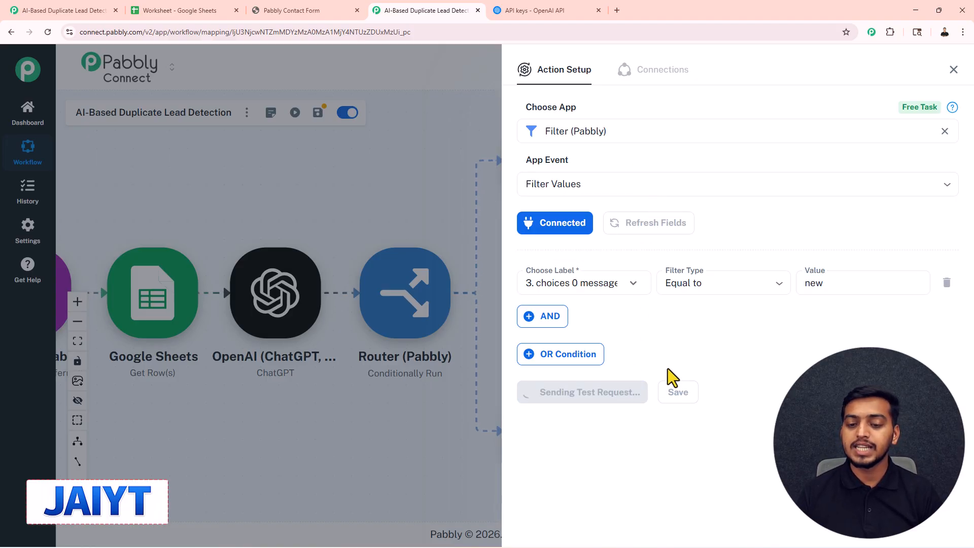
{"action": "scroll", "coordinate": [724, 346], "scroll_direction": "down", "scroll_amount": 3}
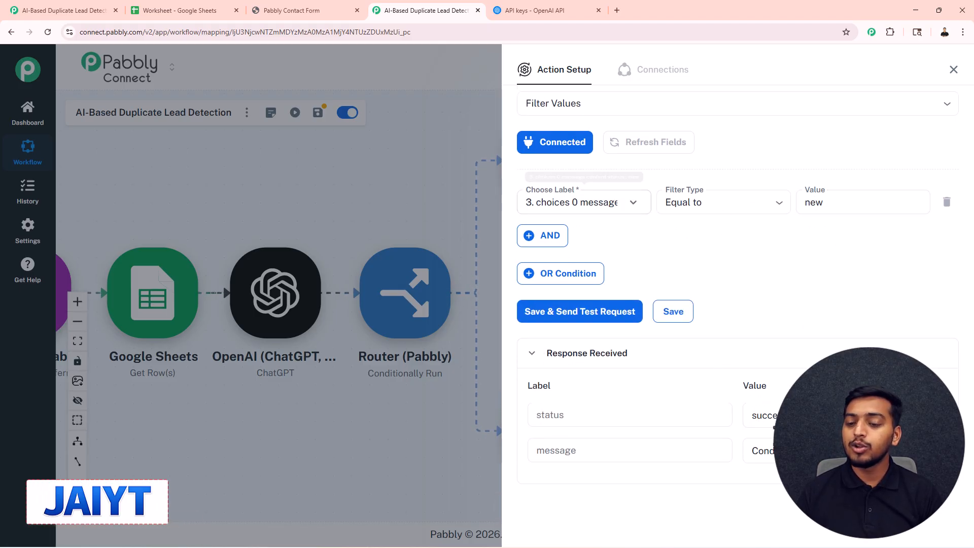
{"action": "left_click_drag", "start_coordinate": [811, 415], "coordinate": [740, 432]}
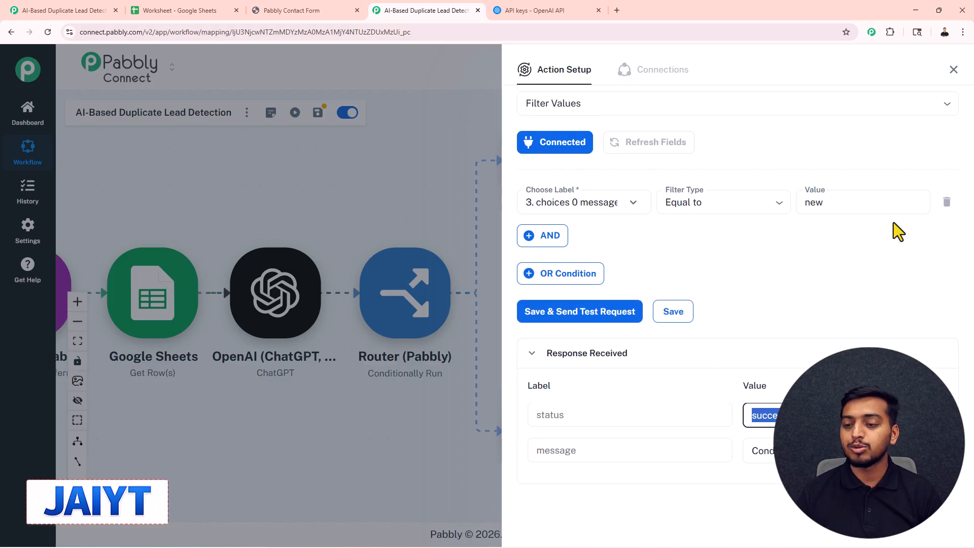
{"action": "left_click", "coordinate": [953, 71]}
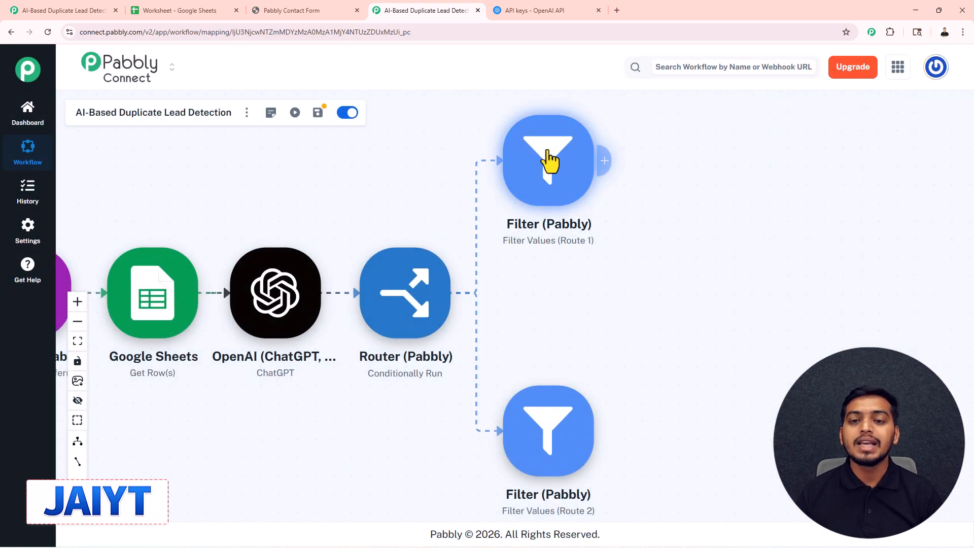
Connect the Route 2 filter and set its condition to ChatGPT's choices 0 message content status Equal to "duplicate".
{"action": "left_click", "coordinate": [555, 446]}
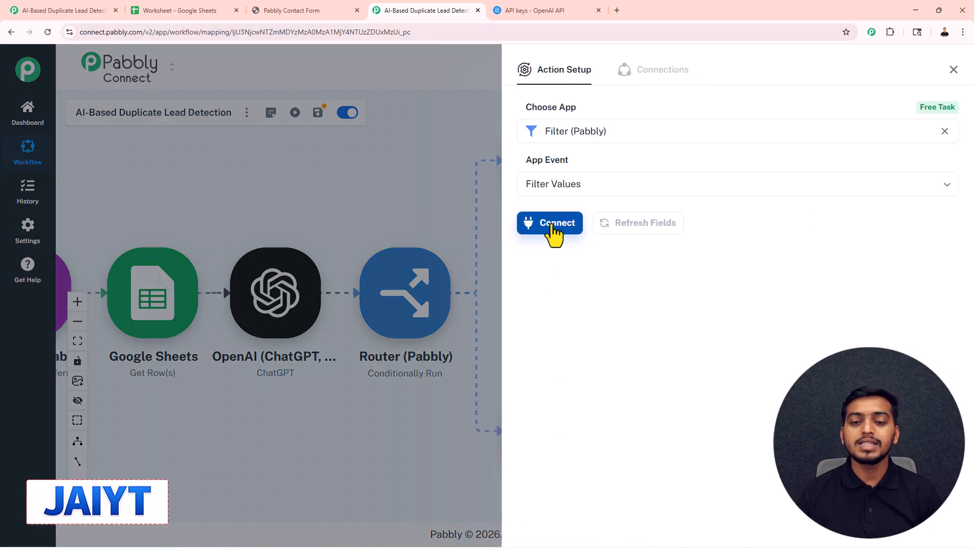
{"action": "left_click", "coordinate": [554, 229]}
{"action": "left_click", "coordinate": [580, 283]}
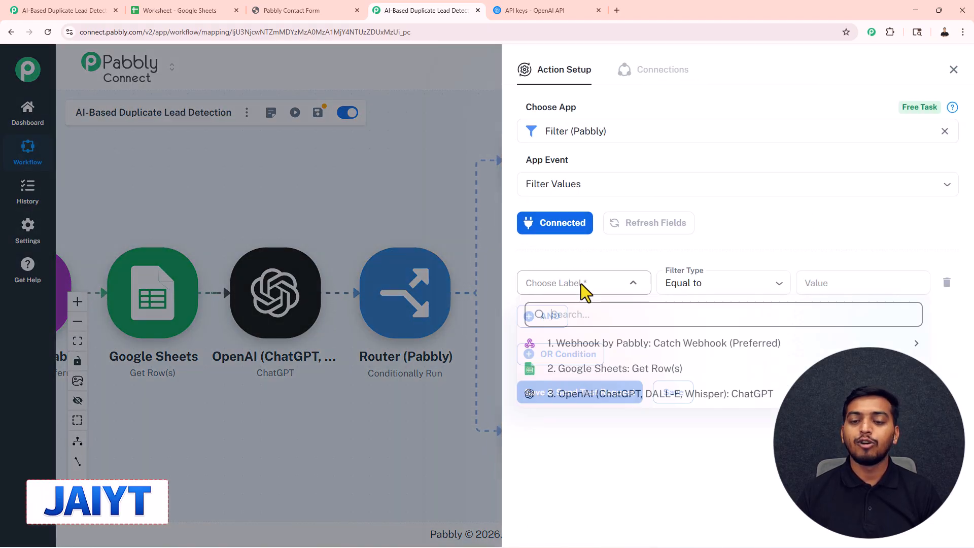
{"action": "left_click", "coordinate": [583, 401]}
{"action": "scroll", "coordinate": [600, 439], "scroll_direction": "down", "scroll_amount": 3}
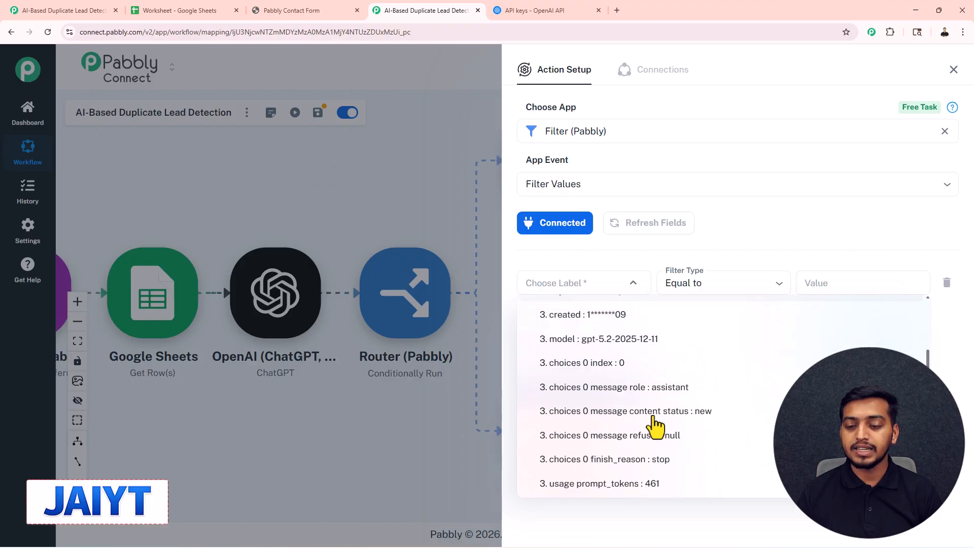
{"action": "left_click", "coordinate": [646, 421]}
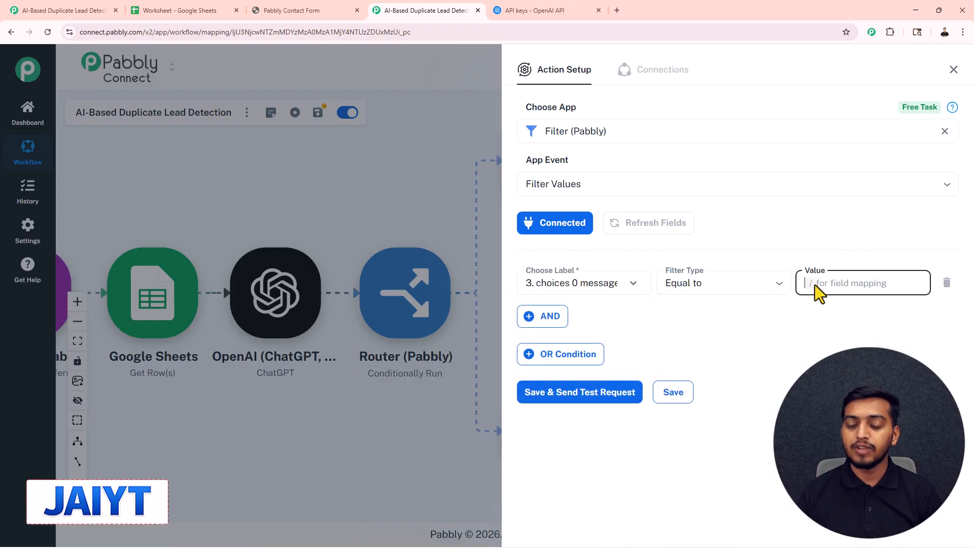
{"action": "type", "text": "duplicate"}
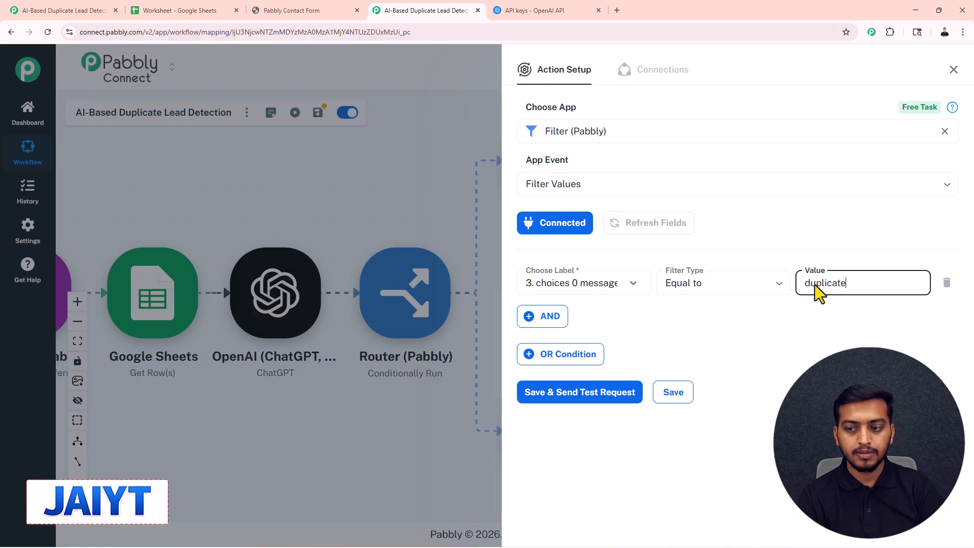
Save the Route 2 filter with a test request and check the status in its response.
{"action": "left_click", "coordinate": [602, 394]}
{"action": "scroll", "coordinate": [702, 345], "scroll_direction": "down", "scroll_amount": 2}
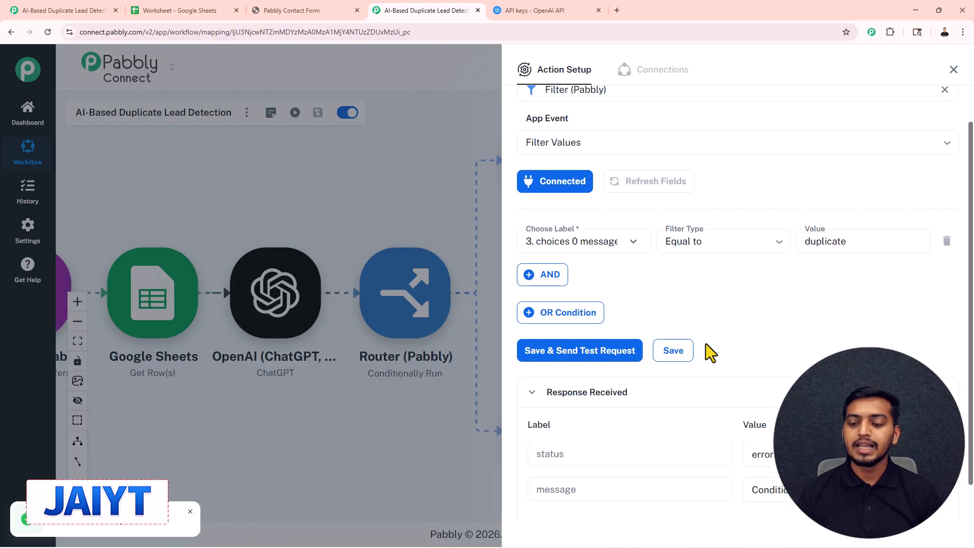
{"action": "double_click", "coordinate": [744, 417]}
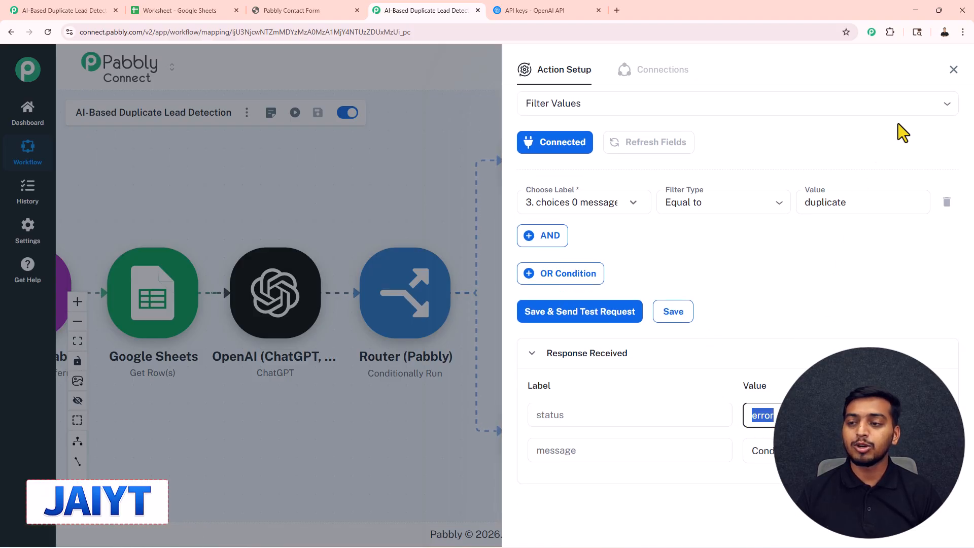
Close the Route 2 filter setup and add a Google Sheets action with the Add New Row event after the Route 1 filter.
{"action": "left_click", "coordinate": [953, 70]}
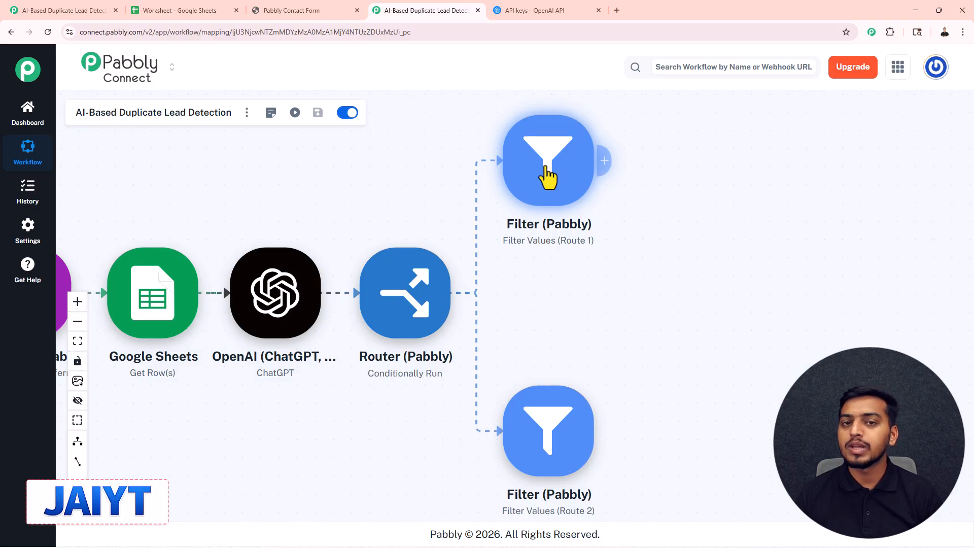
{"action": "left_click", "coordinate": [605, 162]}
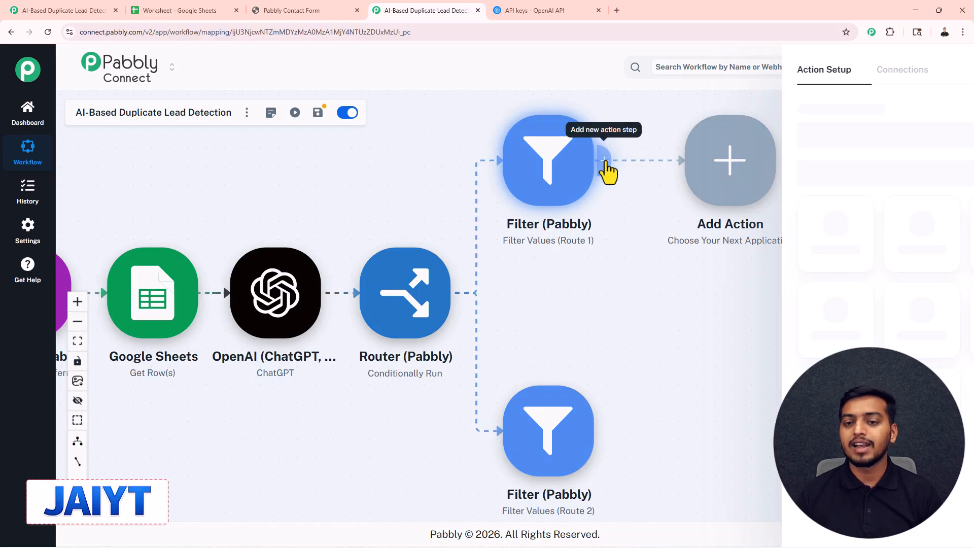
{"action": "left_click", "coordinate": [731, 398]}
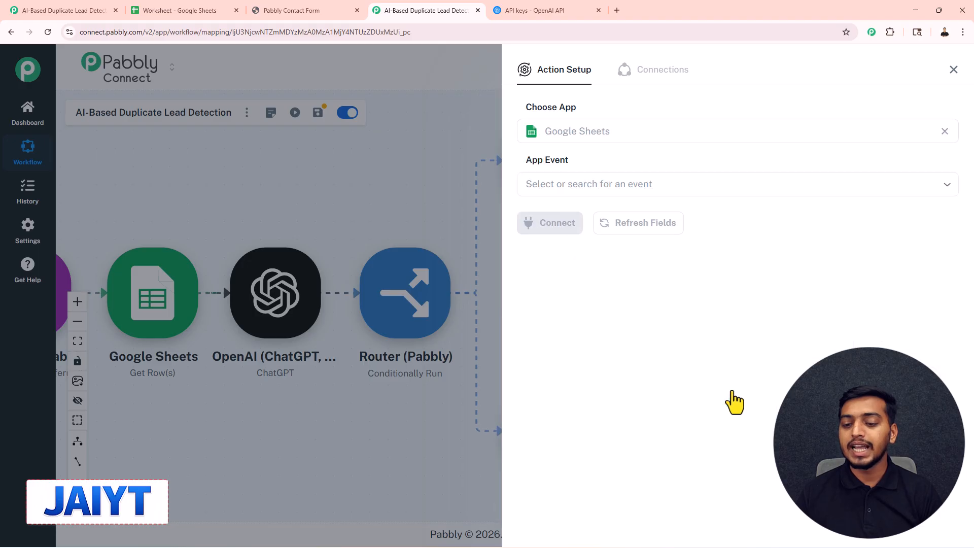
{"action": "left_click", "coordinate": [574, 187]}
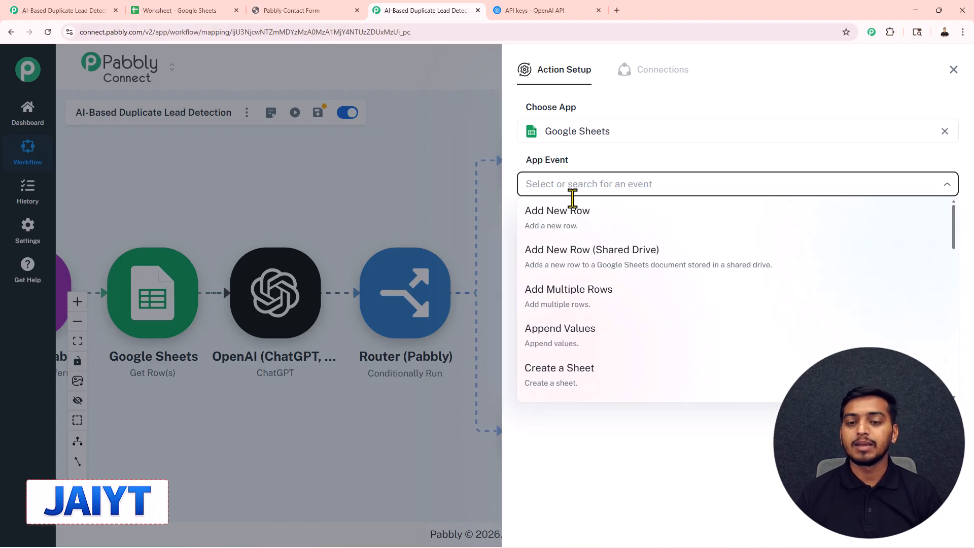
{"action": "left_click", "coordinate": [559, 223]}
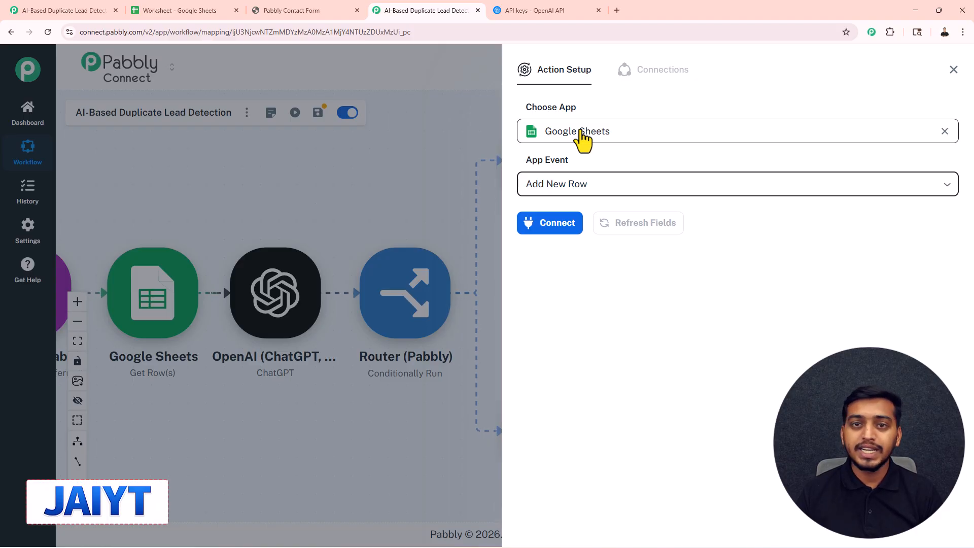
Connect the action through the existing Google Sheets #48 connection and target the Daily Sales Data sheet of the Worksheet spreadsheet.
{"action": "left_click", "coordinate": [556, 225]}
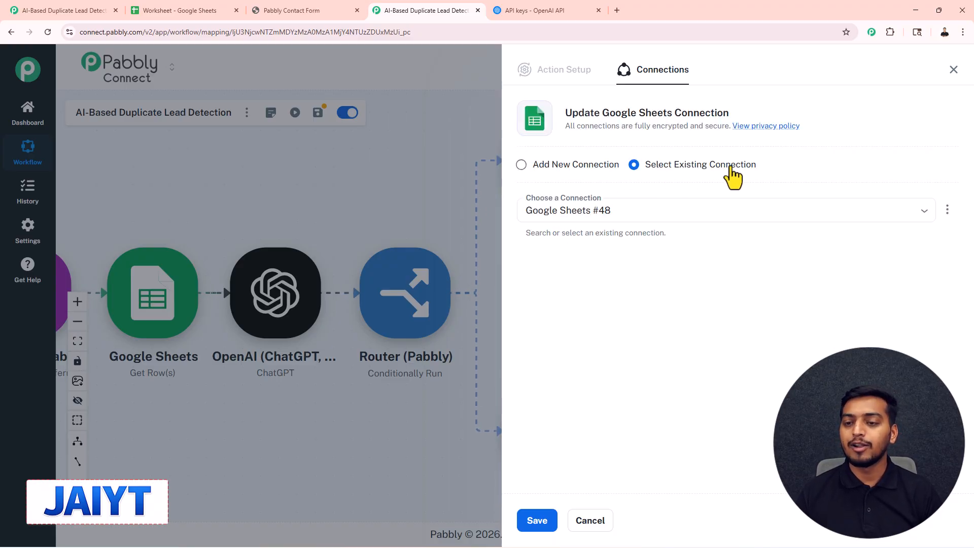
{"action": "left_click", "coordinate": [535, 521]}
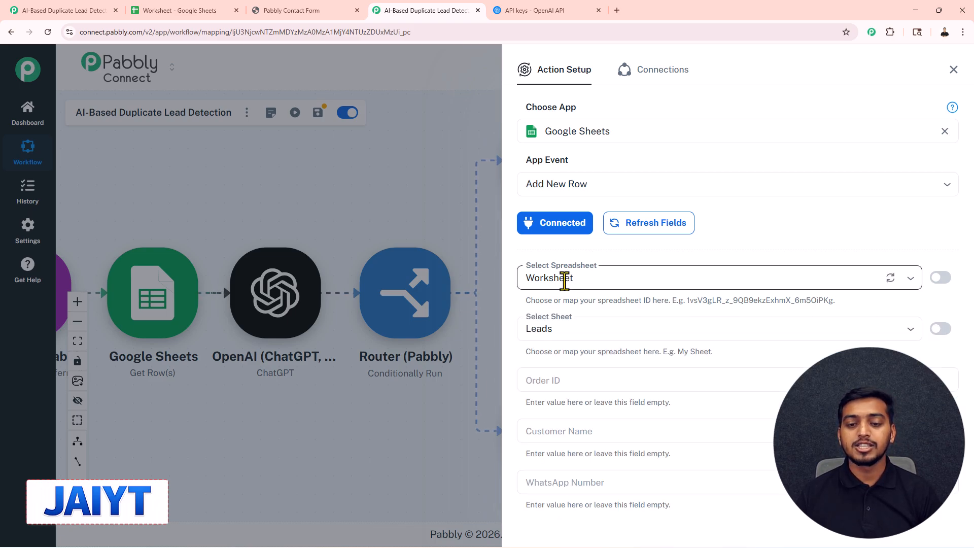
{"action": "scroll", "coordinate": [571, 287], "scroll_direction": "down", "scroll_amount": 1}
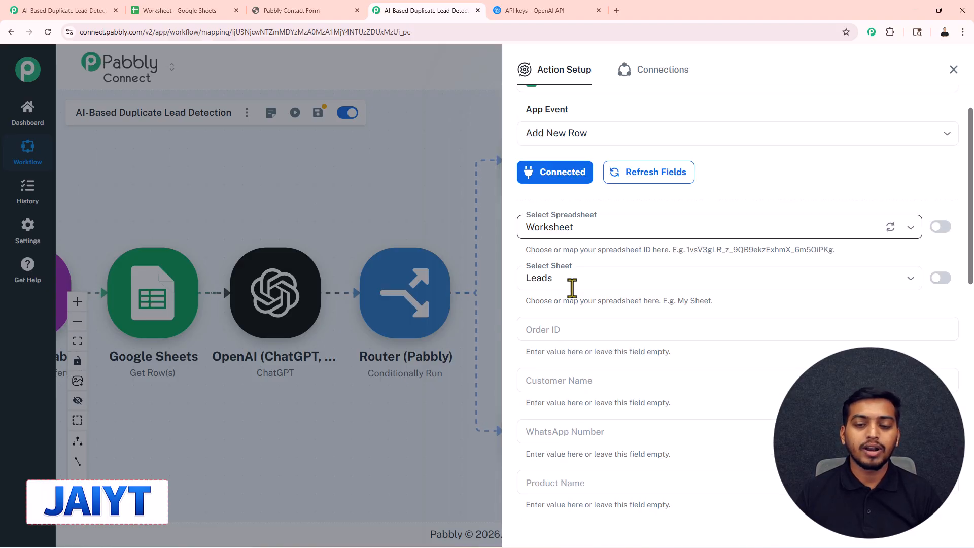
{"action": "scroll", "coordinate": [572, 288], "scroll_direction": "down", "scroll_amount": 1}
{"action": "left_click", "coordinate": [561, 233]}
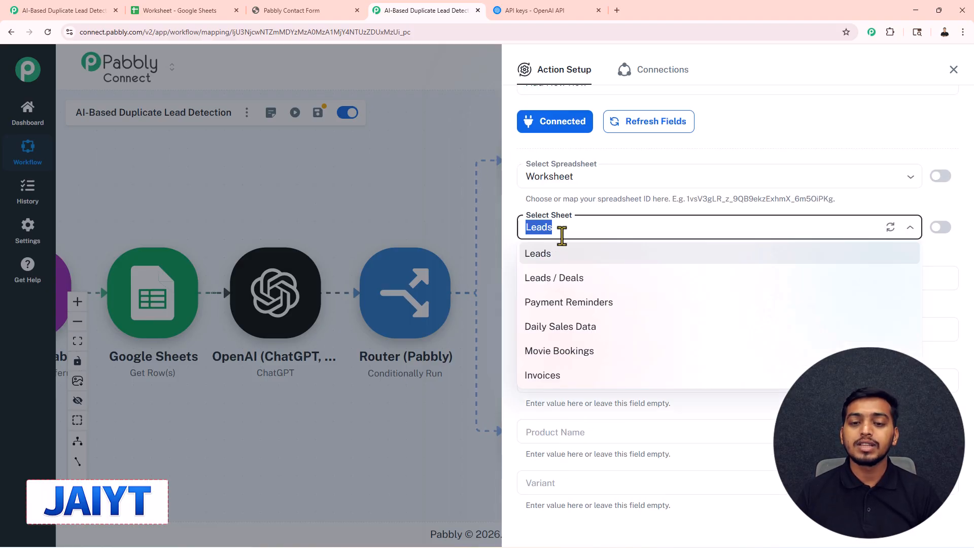
{"action": "left_click", "coordinate": [560, 330]}
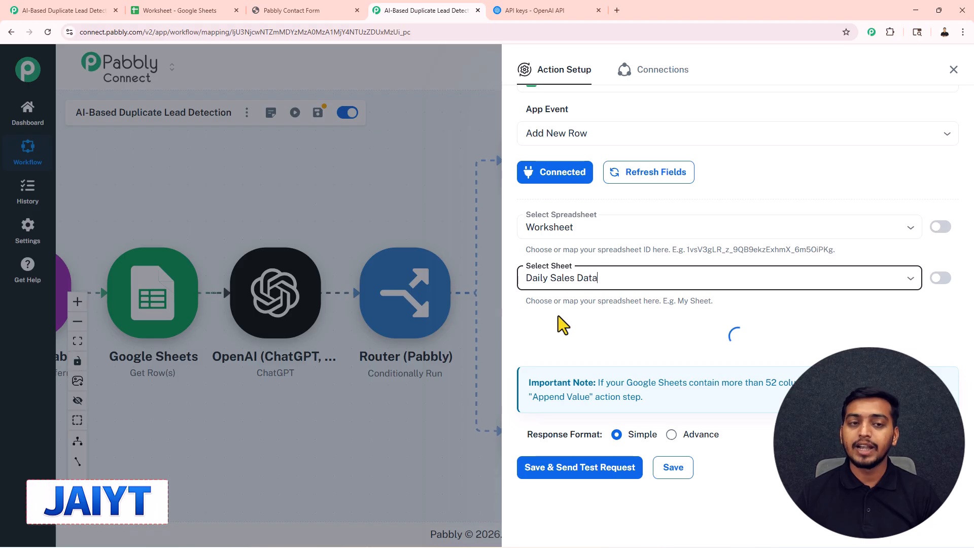
{"action": "left_click", "coordinate": [172, 11]}
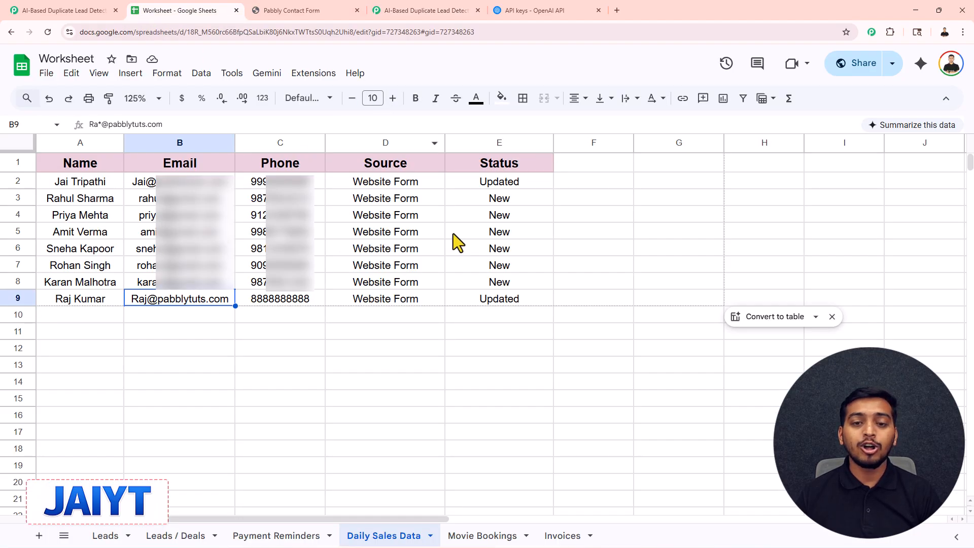
{"action": "left_click", "coordinate": [537, 10]}
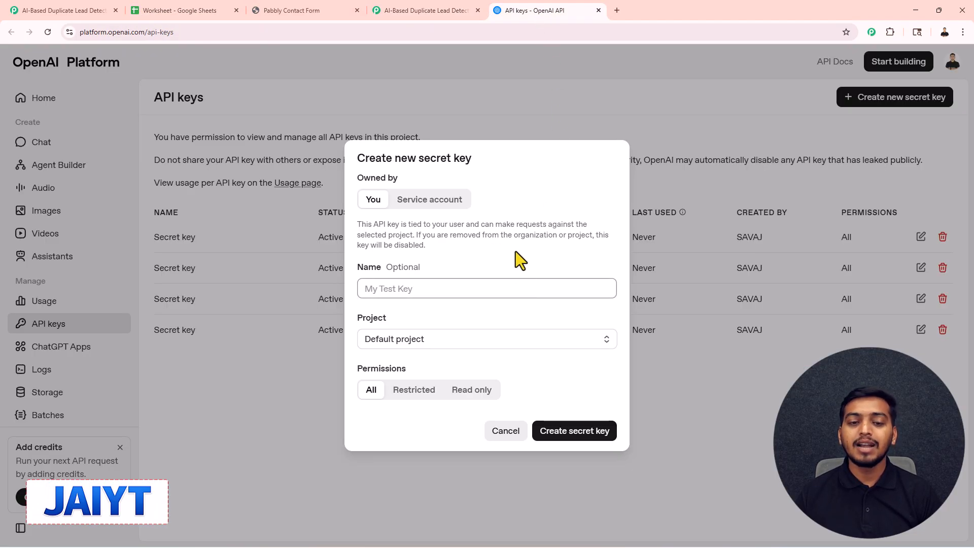
{"action": "left_click", "coordinate": [436, 11]}
Map the new row's Name, Email and Phone fields to the webhook's name, email and phone values.
{"action": "scroll", "coordinate": [589, 273], "scroll_direction": "down", "scroll_amount": 2}
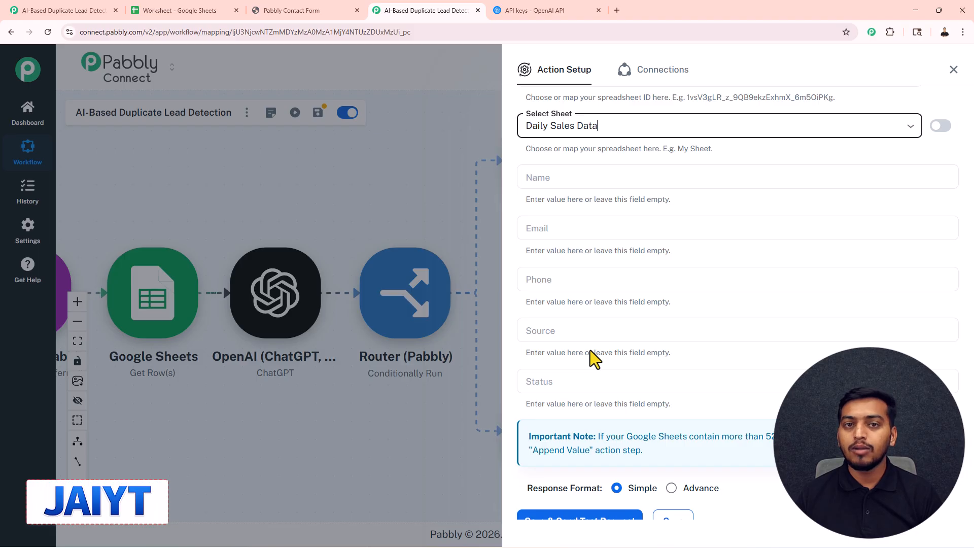
{"action": "left_click", "coordinate": [555, 179]}
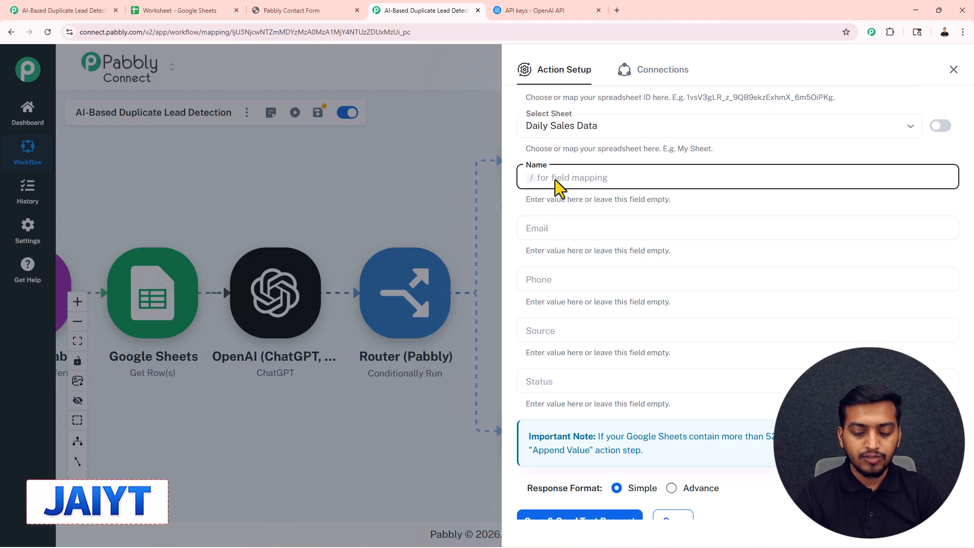
{"action": "type", "text": "/rashi"}
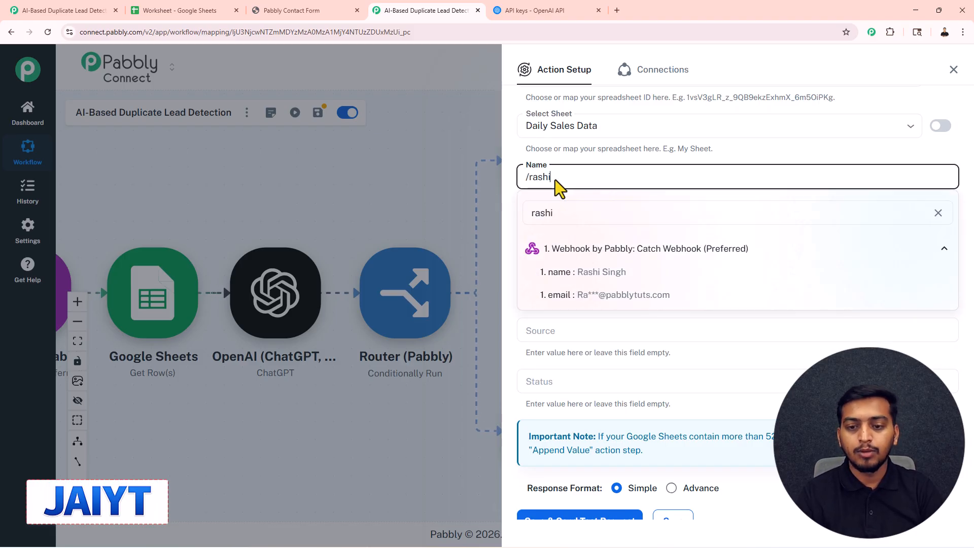
{"action": "left_click", "coordinate": [598, 270]}
{"action": "left_click", "coordinate": [559, 226]}
{"action": "type", "text": "/@"}
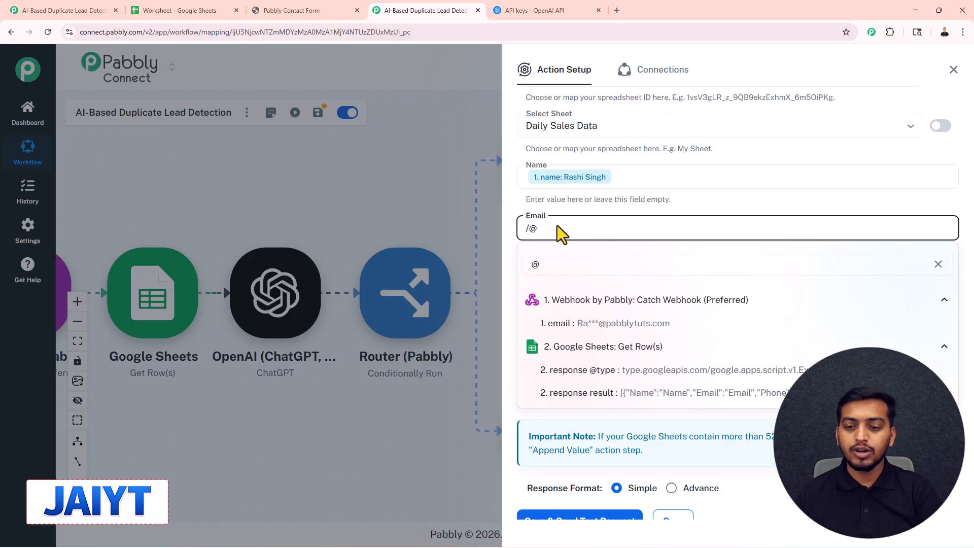
{"action": "left_click", "coordinate": [580, 322]}
{"action": "left_click", "coordinate": [545, 282]}
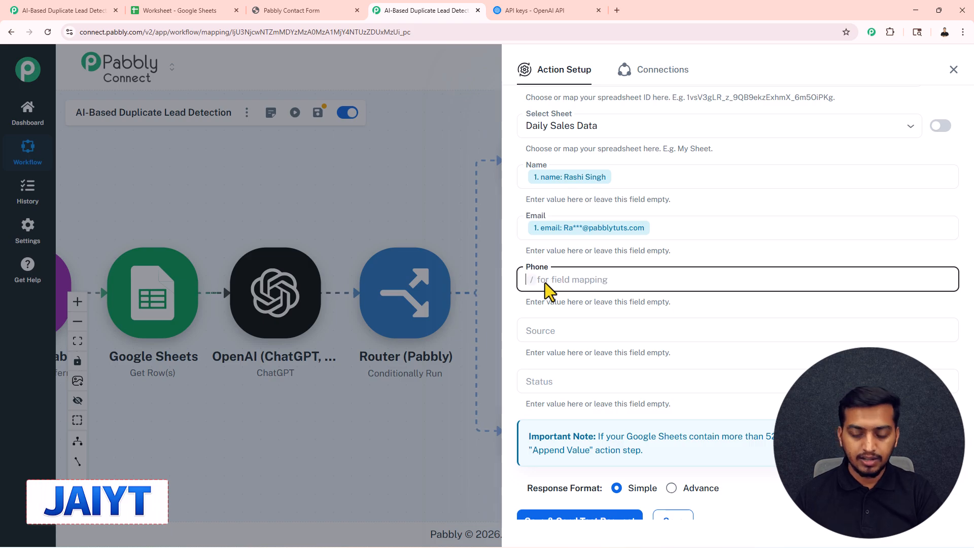
{"action": "type", "text": "/77"}
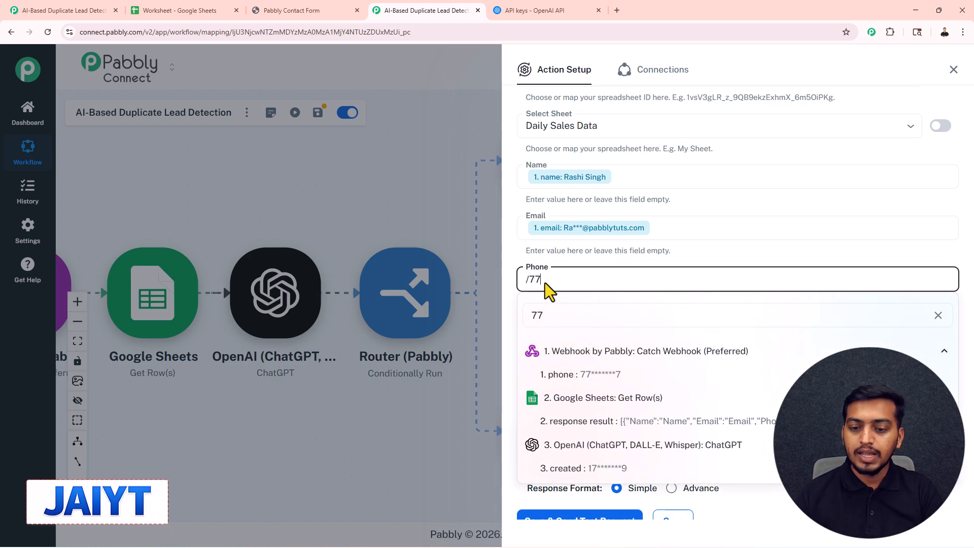
{"action": "left_click", "coordinate": [602, 375]}
Set Source to "Website Form" and map Status to ChatGPT's choices 0 message content status.
{"action": "left_click", "coordinate": [573, 330]}
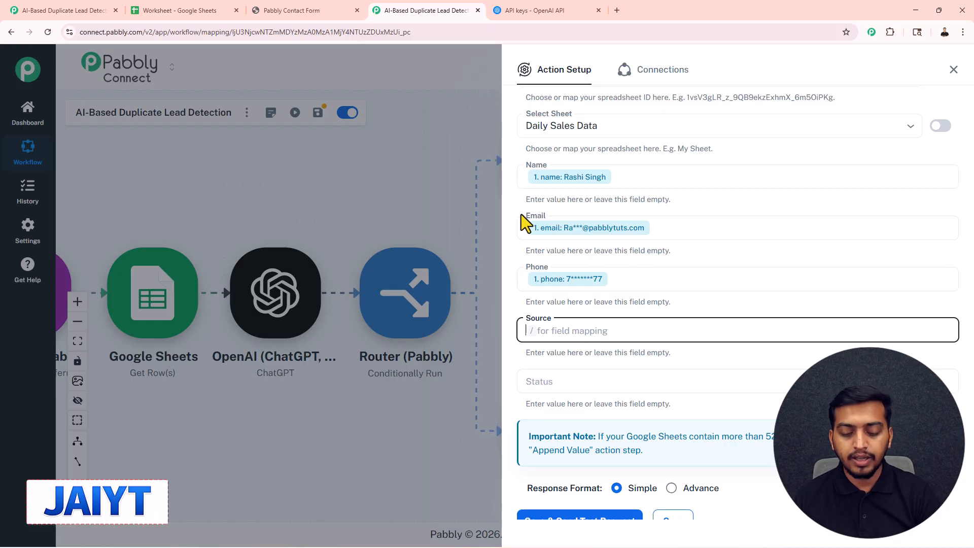
{"action": "type", "text": "Website Form"}
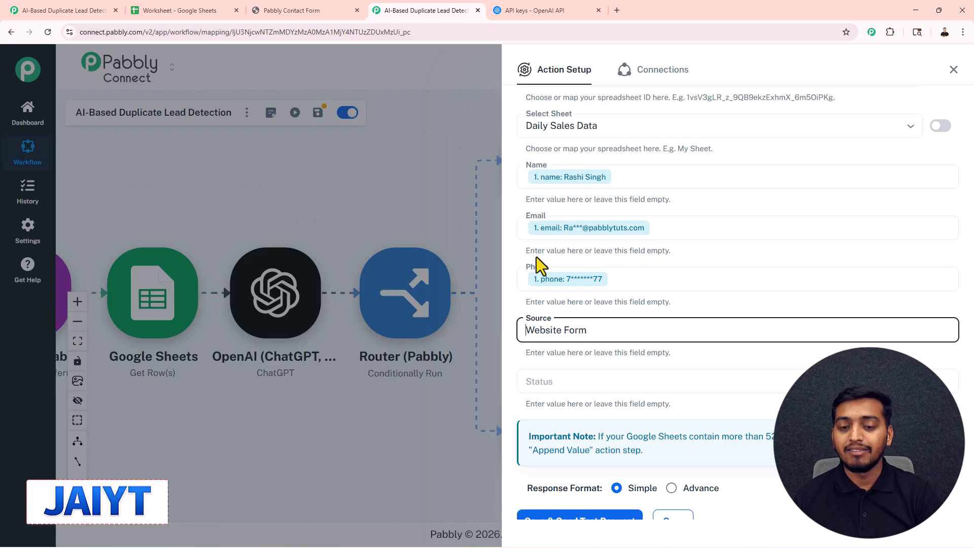
{"action": "left_click", "coordinate": [554, 382]}
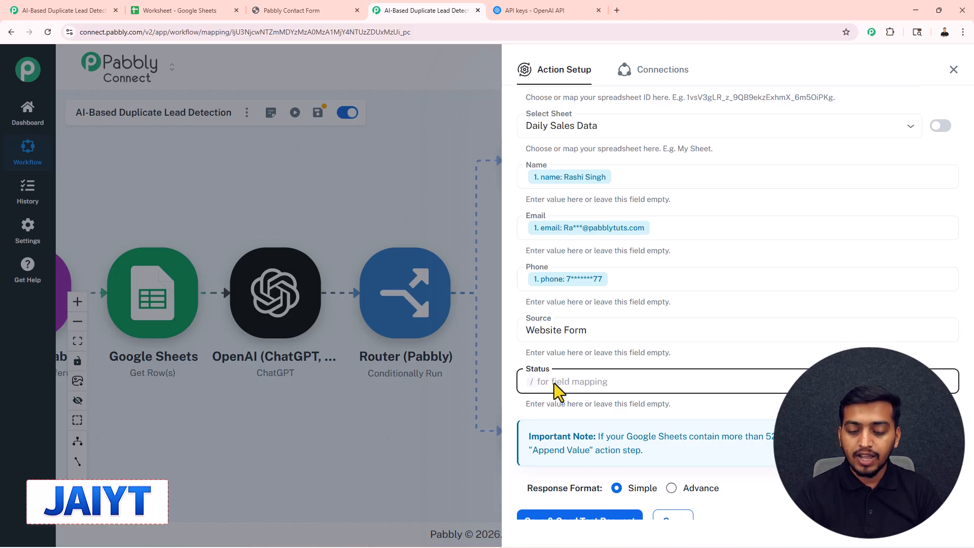
{"action": "type", "text": "/"}
{"action": "left_click", "coordinate": [663, 326]}
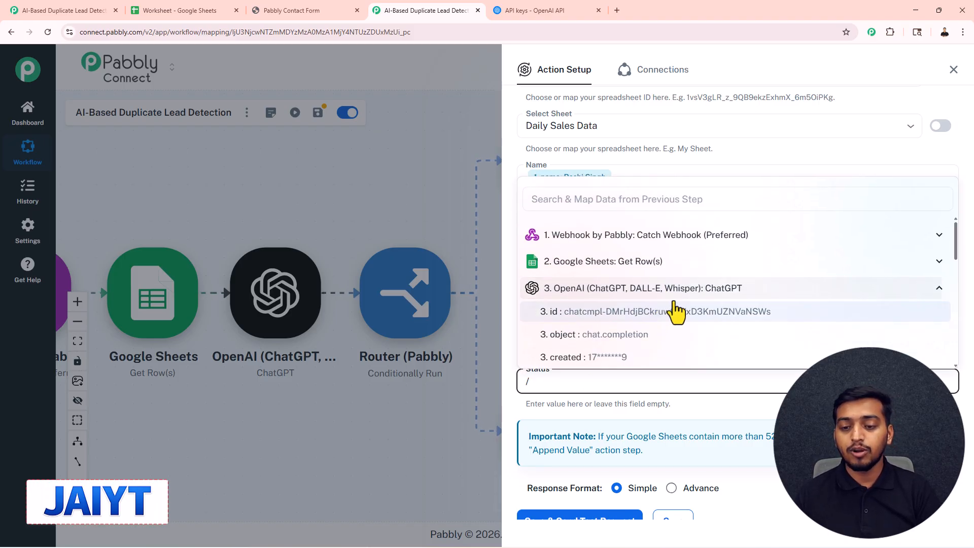
{"action": "scroll", "coordinate": [674, 305], "scroll_direction": "down", "scroll_amount": 5}
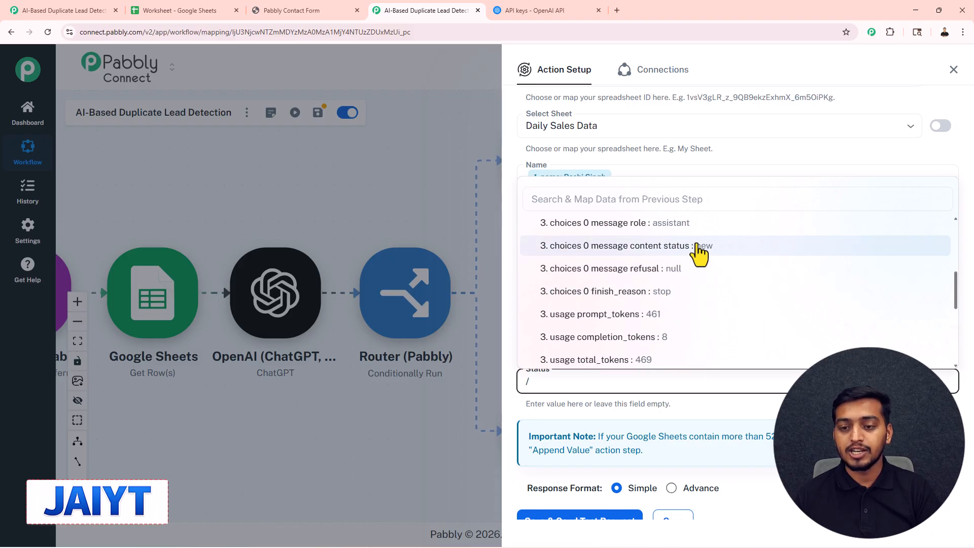
{"action": "left_click", "coordinate": [708, 247]}
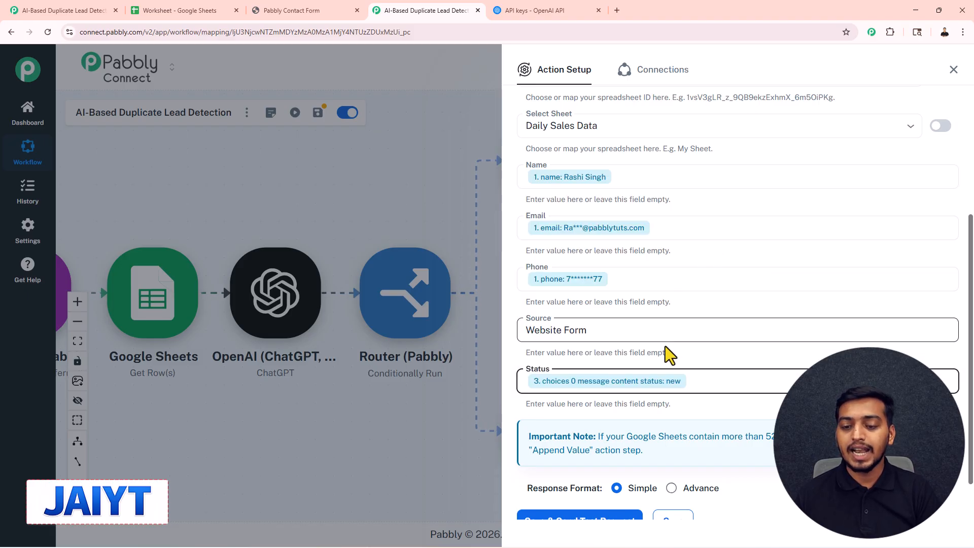
Save the Add New Row action with a test request, check the Daily Sales Data sheet for the row and close the setup.
{"action": "scroll", "coordinate": [665, 359], "scroll_direction": "down", "scroll_amount": 1}
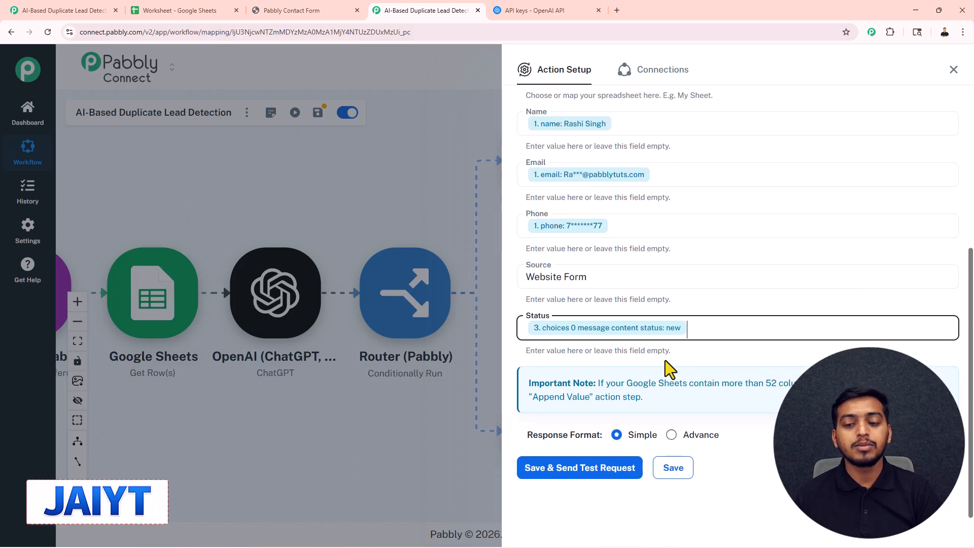
{"action": "left_click", "coordinate": [582, 476]}
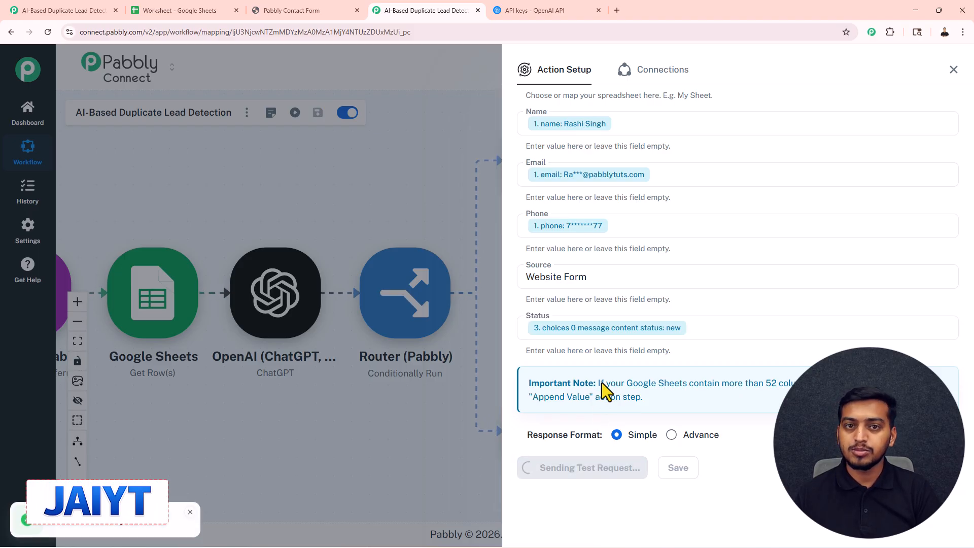
{"action": "left_click", "coordinate": [221, 9]}
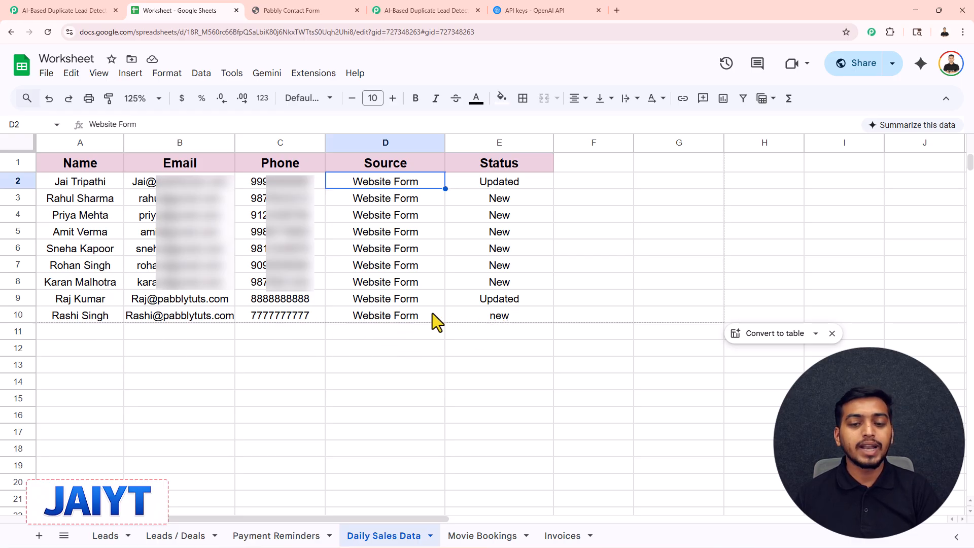
{"action": "left_click", "coordinate": [426, 10]}
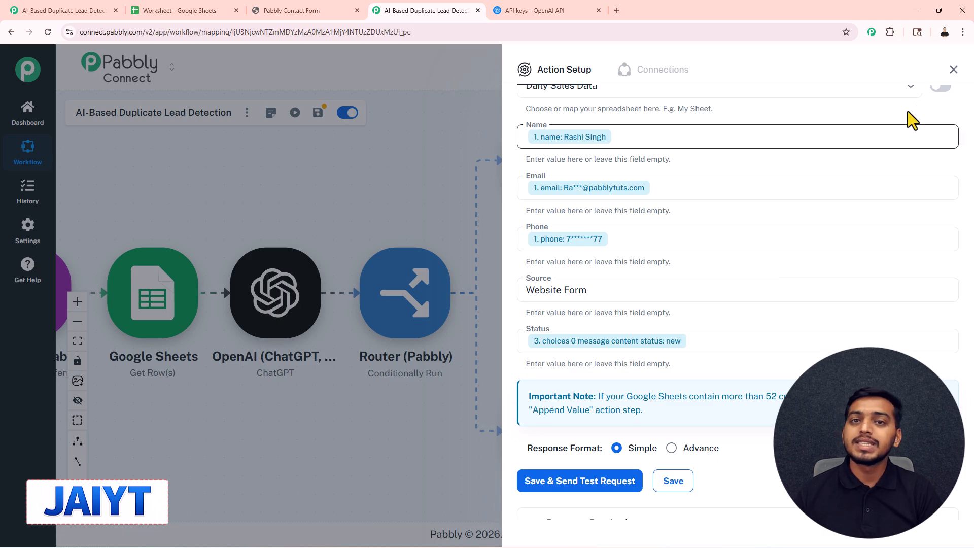
{"action": "left_click", "coordinate": [954, 71]}
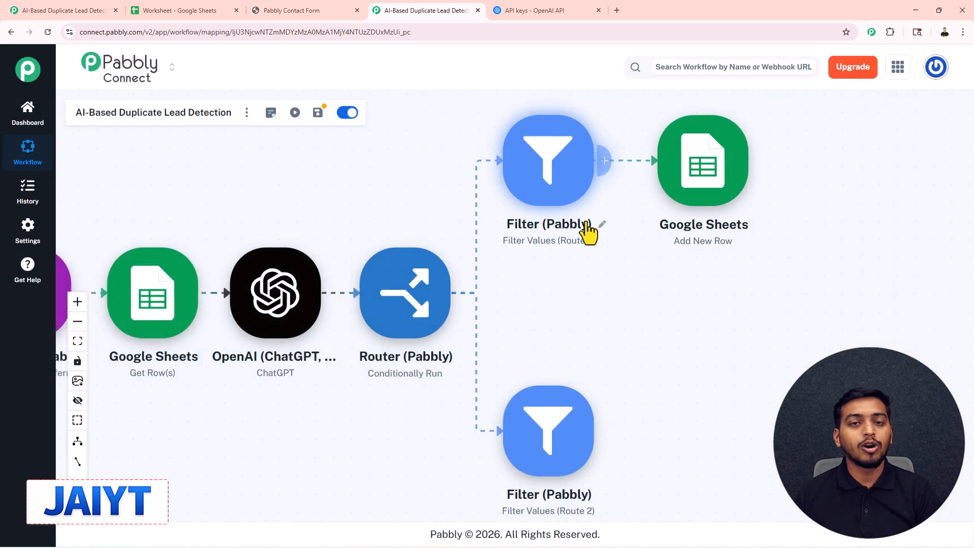
Add a Google Sheets action with the Update Row event after the Route 2 filter.
{"action": "left_click_drag", "start_coordinate": [551, 371], "coordinate": [547, 326]}
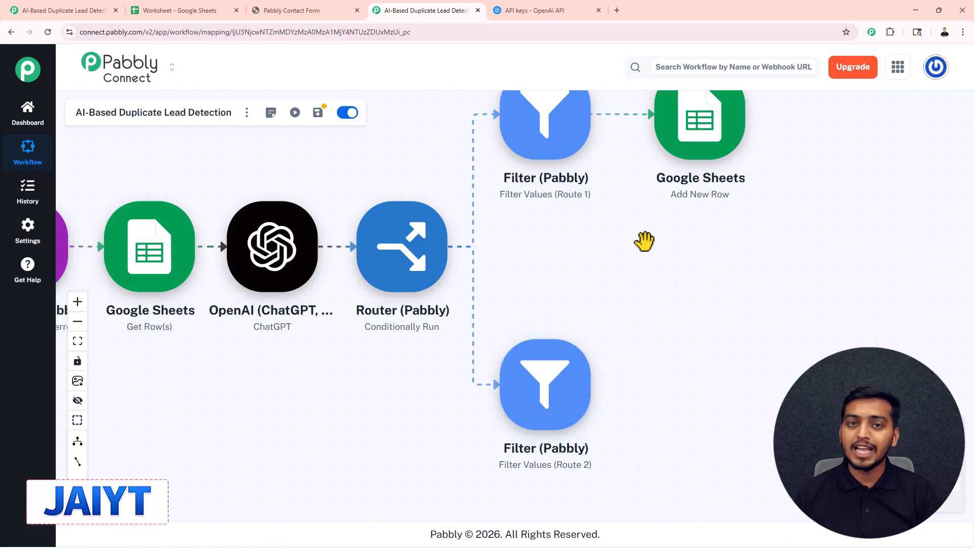
{"action": "mouse_move", "coordinate": [558, 376]}
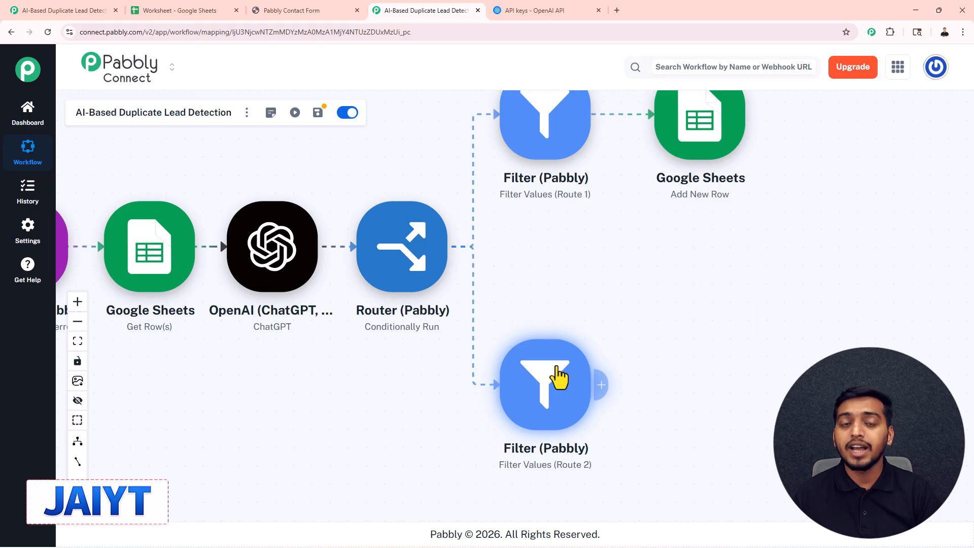
{"action": "left_click", "coordinate": [602, 386]}
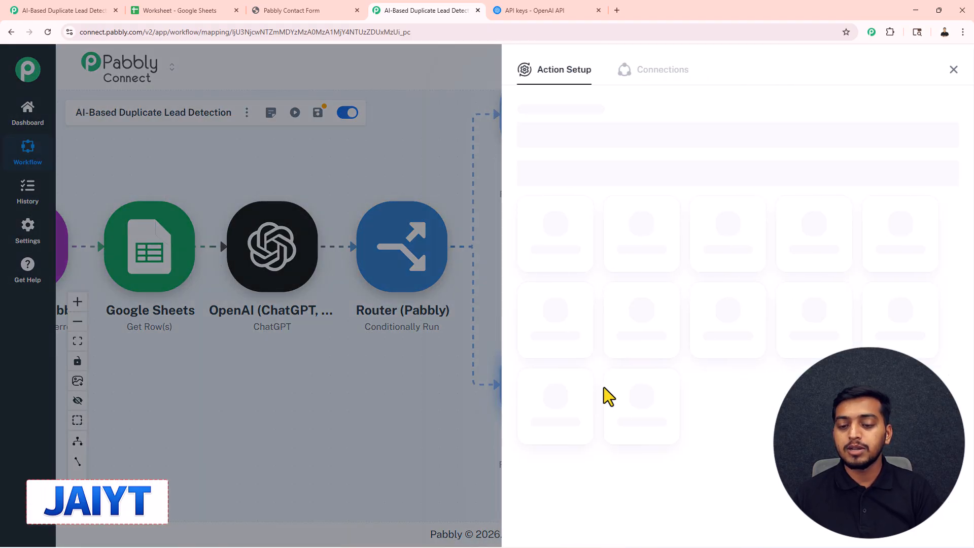
{"action": "left_click", "coordinate": [733, 403]}
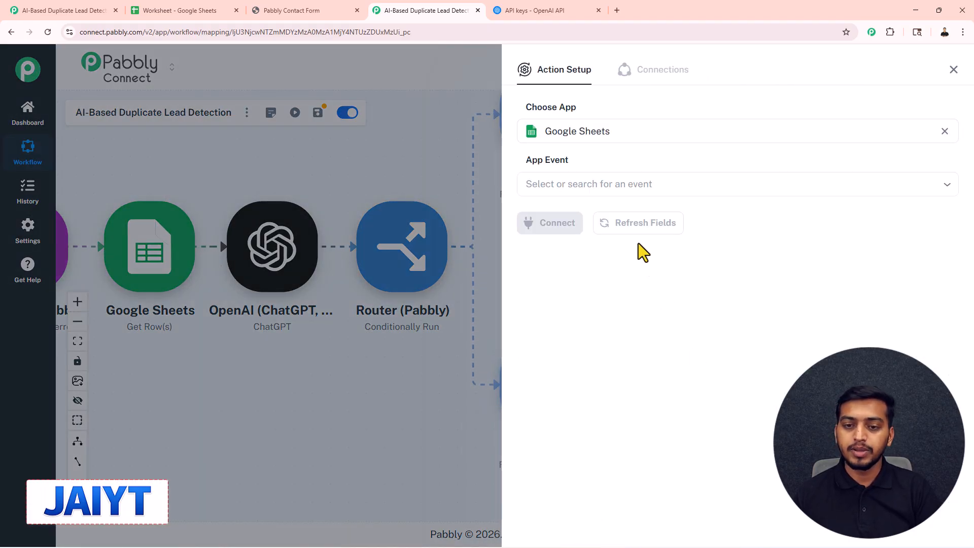
{"action": "left_click", "coordinate": [591, 181]}
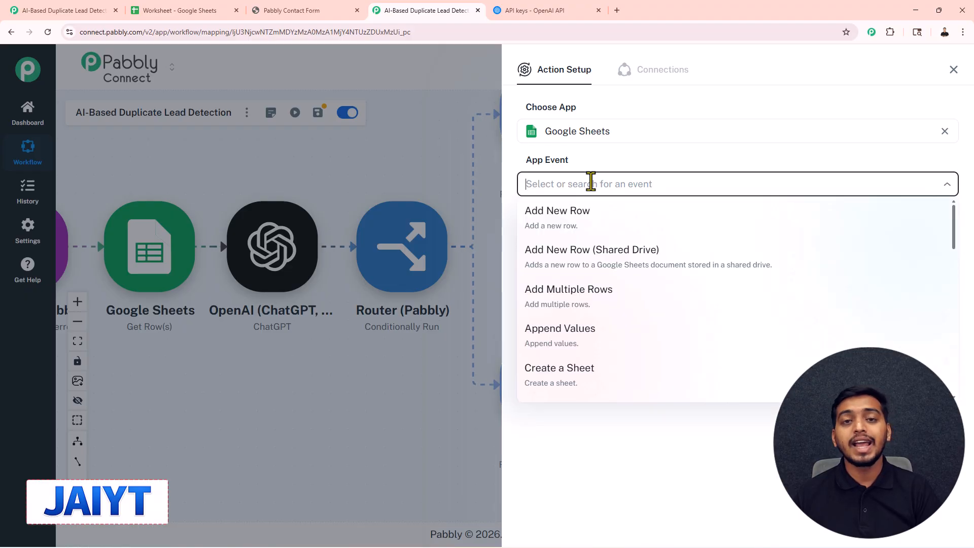
{"action": "type", "text": "update"}
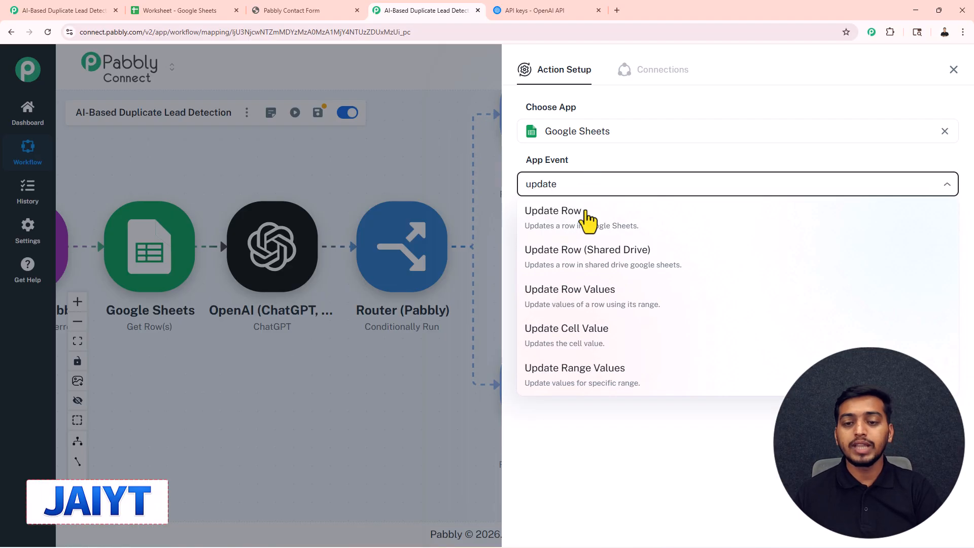
{"action": "left_click", "coordinate": [586, 217]}
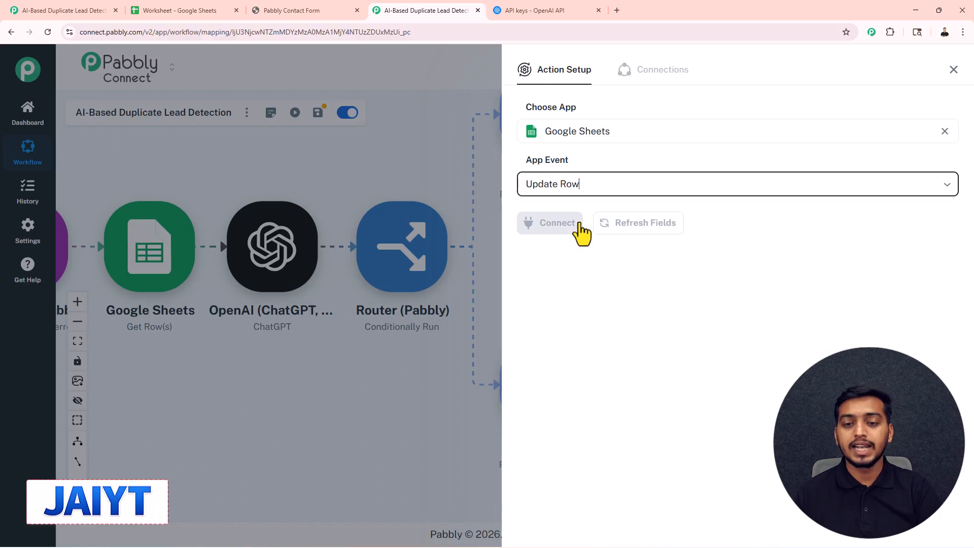
Connect Update Row through the existing Google Sheets #48 connection and target the Daily Sales Data sheet of the Worksheet spreadsheet.
{"action": "left_click", "coordinate": [566, 225]}
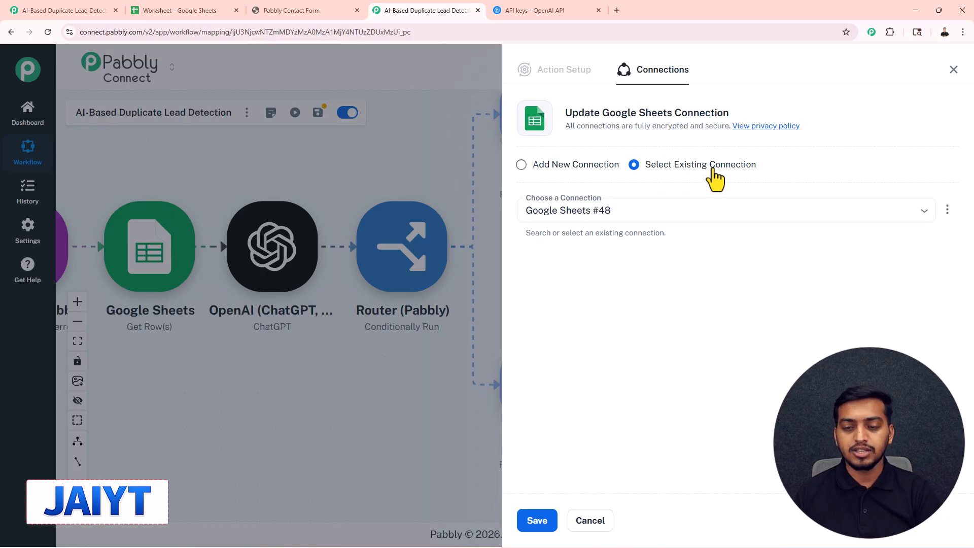
{"action": "left_click", "coordinate": [532, 521]}
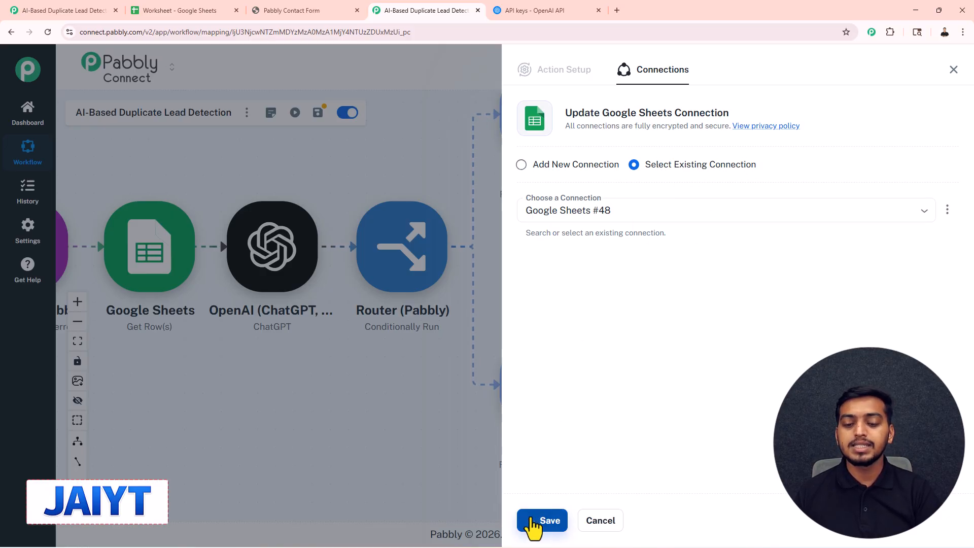
{"action": "left_click", "coordinate": [581, 278]}
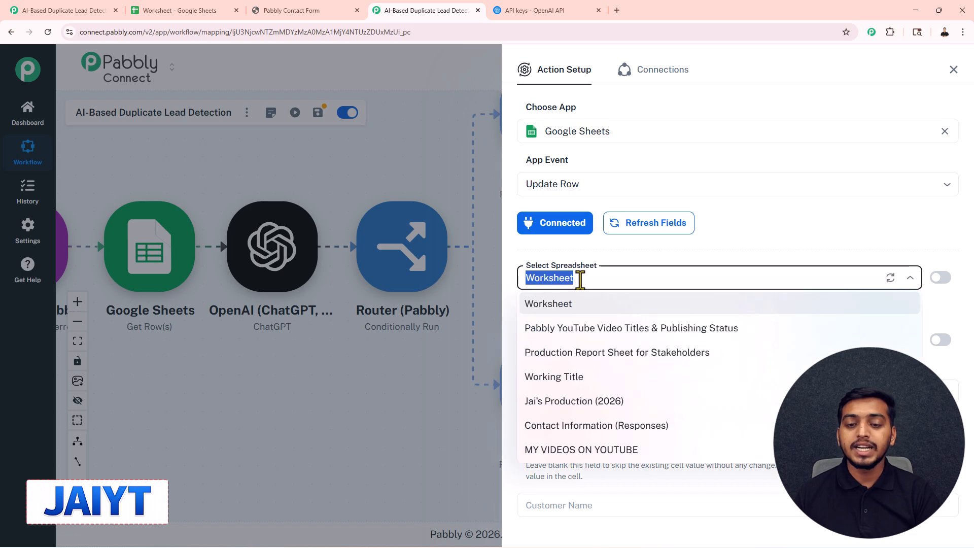
{"action": "left_click", "coordinate": [575, 303]}
{"action": "left_click", "coordinate": [571, 339]}
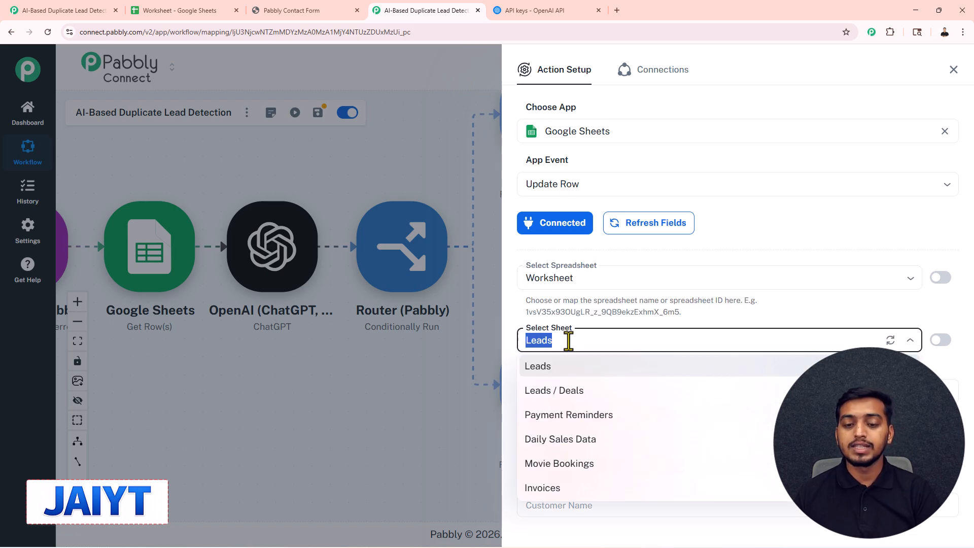
{"action": "left_click", "coordinate": [558, 439]}
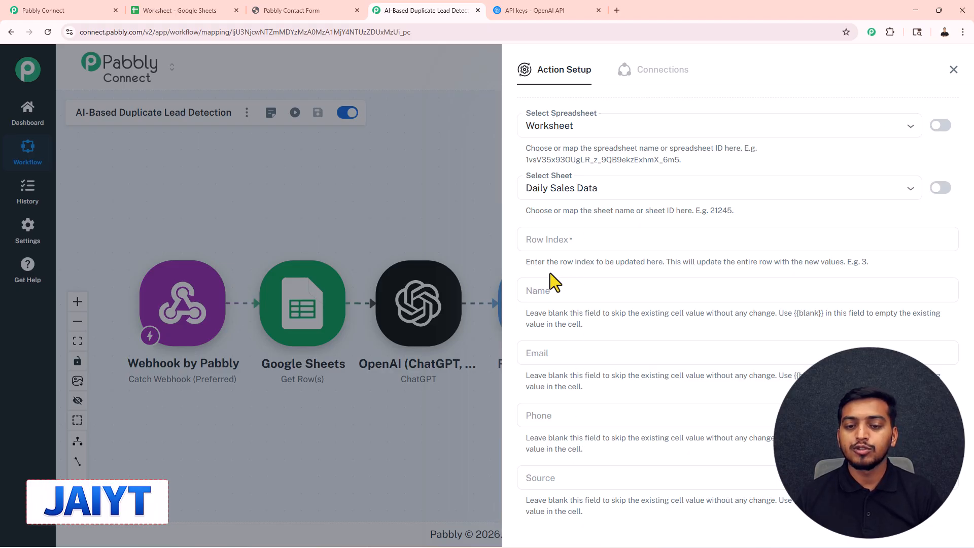
Map Name, Email and Phone to the webhook values, and set Source to "Website Form" and Status to "Updated".
{"action": "scroll", "coordinate": [555, 273], "scroll_direction": "down", "scroll_amount": 1}
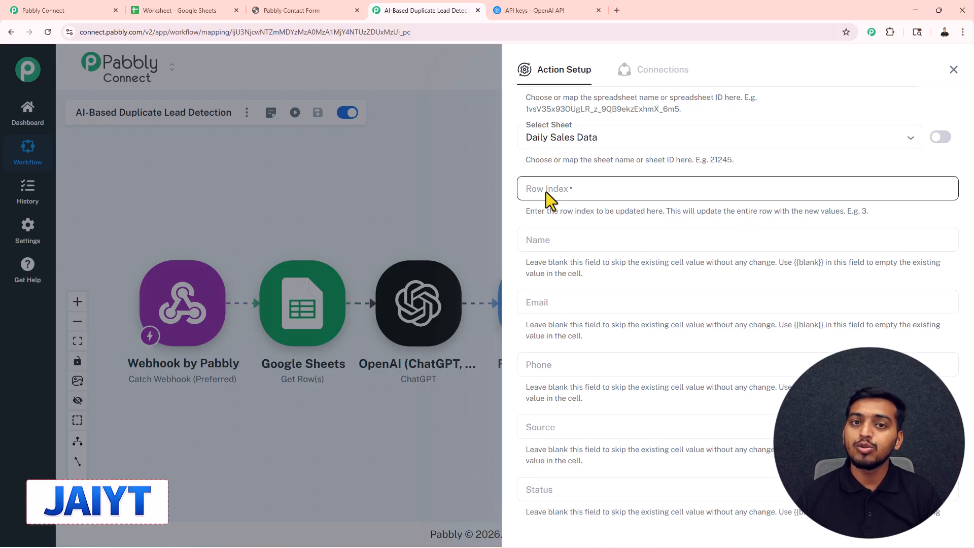
{"action": "left_click", "coordinate": [537, 246]}
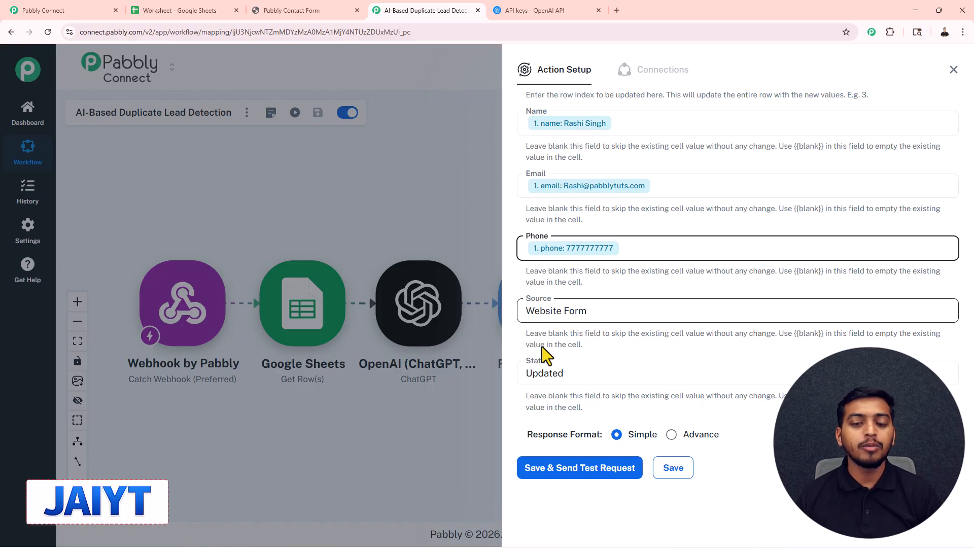
{"action": "left_click_drag", "start_coordinate": [569, 385], "coordinate": [528, 384]}
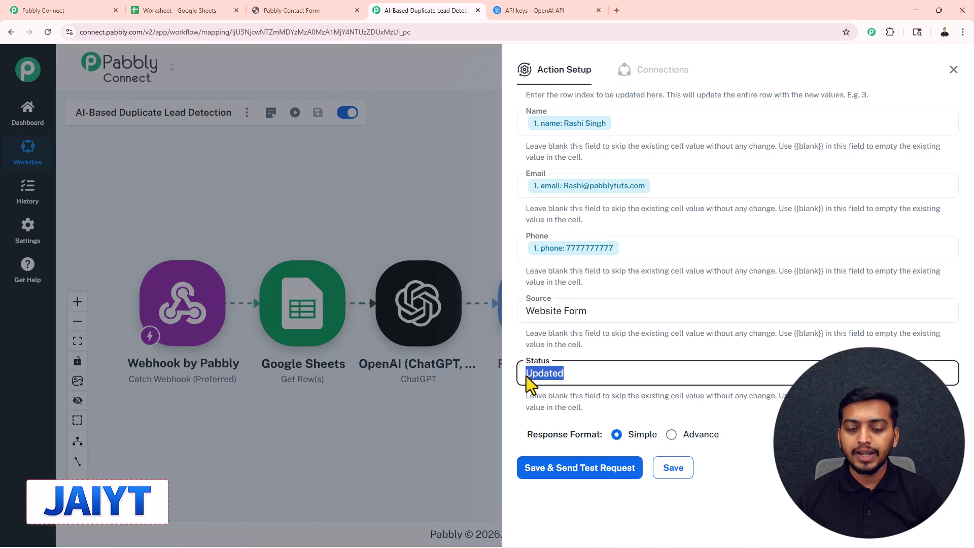
{"action": "left_click", "coordinate": [558, 352]}
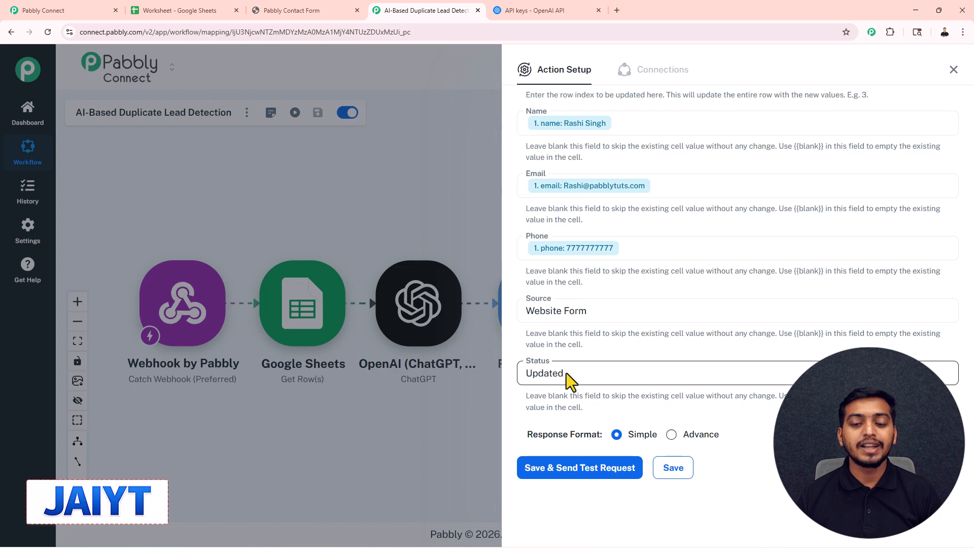
Check the lead rows in the Daily Sales Data sheet to work out what the required Row Index must reference.
{"action": "scroll", "coordinate": [637, 313], "scroll_direction": "up", "scroll_amount": 3}
{"action": "left_click", "coordinate": [556, 223]}
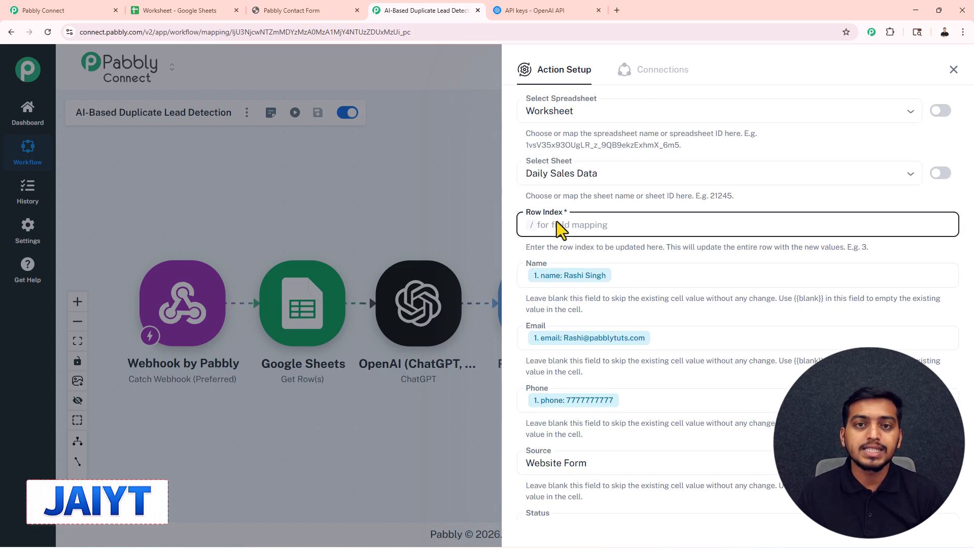
{"action": "left_click", "coordinate": [178, 9]}
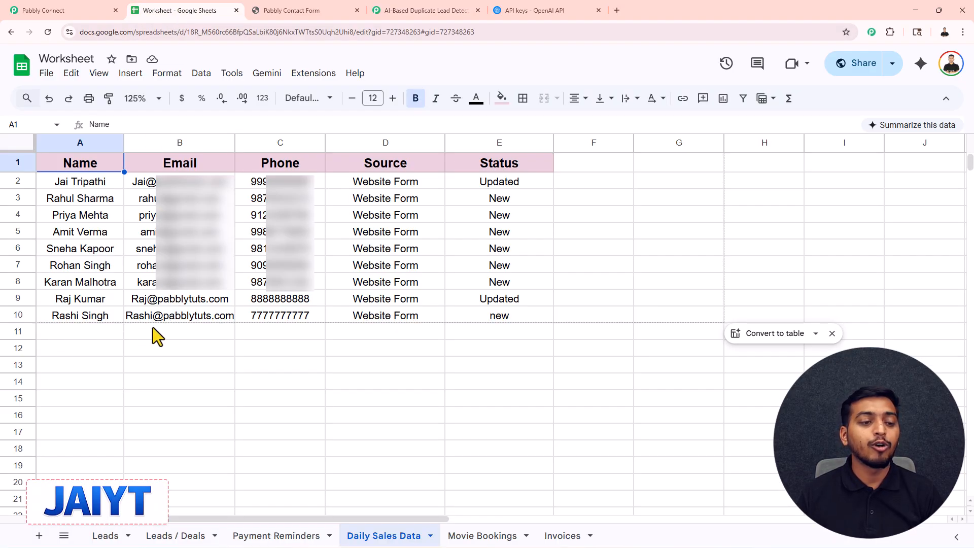
{"action": "left_click", "coordinate": [447, 11]}
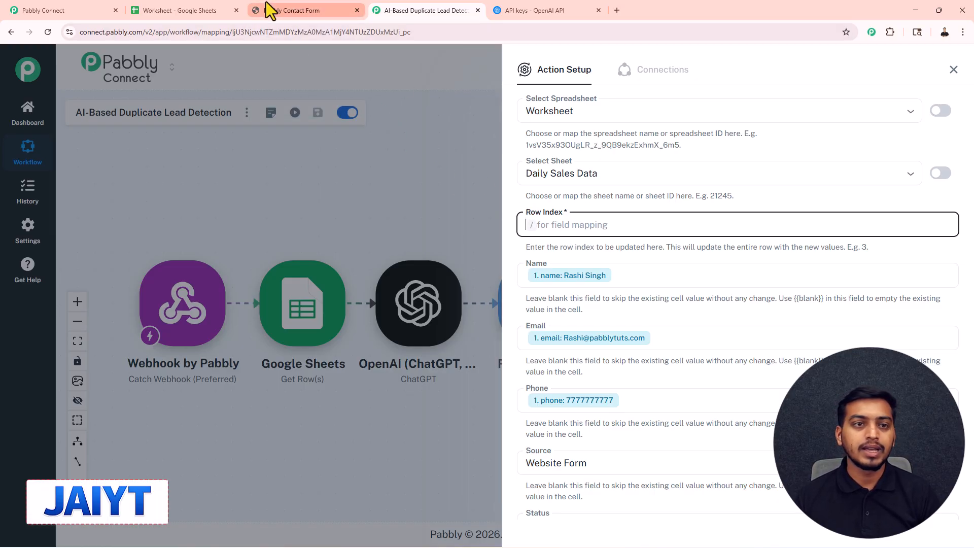
Submit the Pabbly contact form again with the existing lead's full name, email and phone number.
{"action": "left_click", "coordinate": [284, 10]}
{"action": "left_click", "coordinate": [226, 365]}
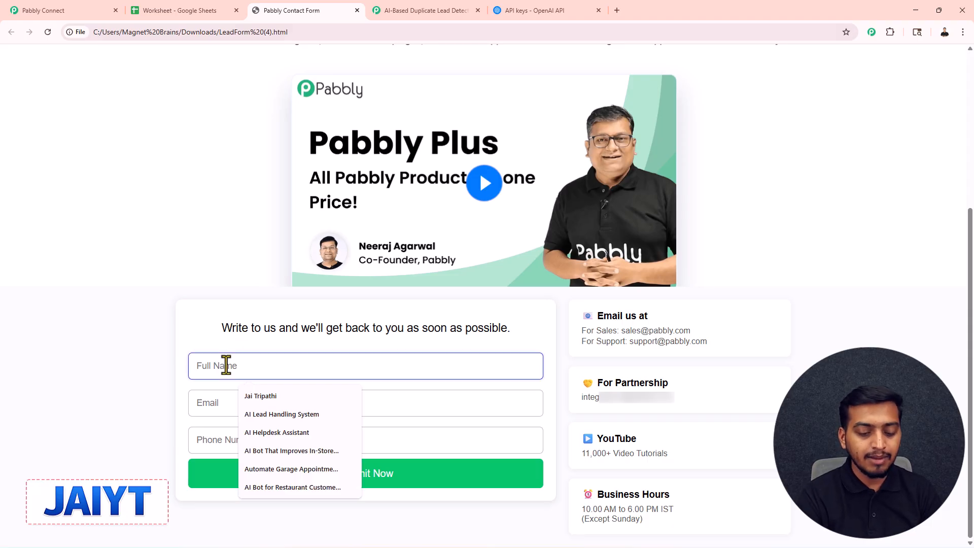
{"action": "type", "text": "Rashi Singh"}
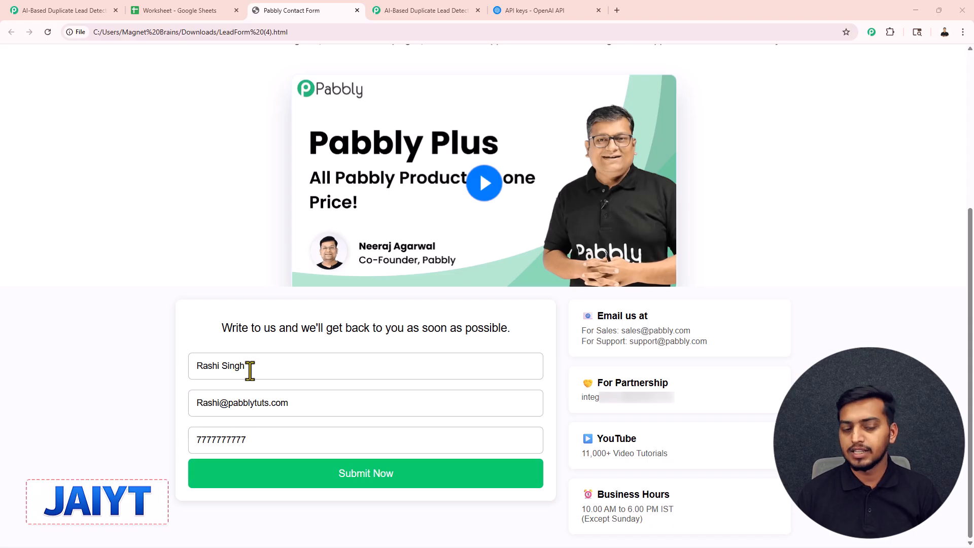
{"action": "left_click", "coordinate": [350, 482]}
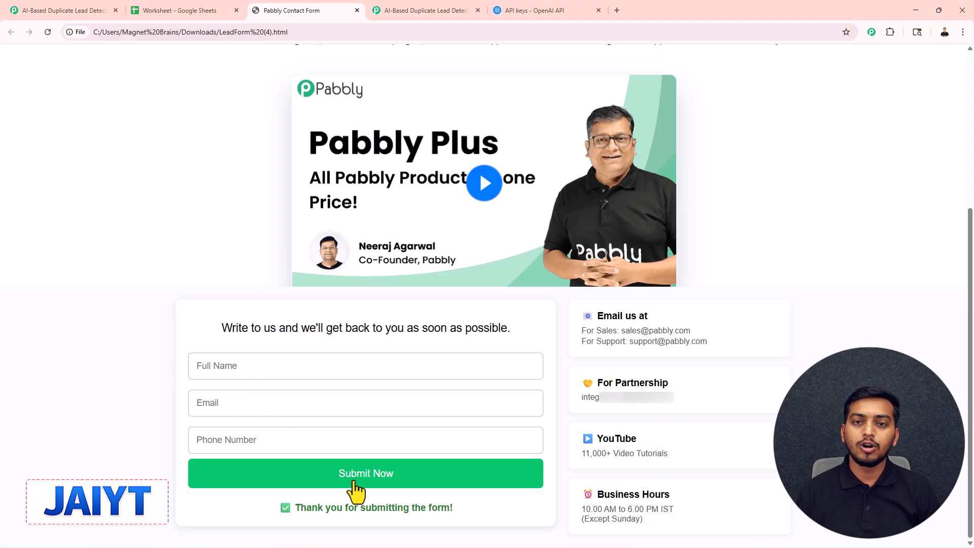
Refresh the webhook trigger's captured responses, select Response B, review its received data and close the setup.
{"action": "left_click", "coordinate": [468, 2]}
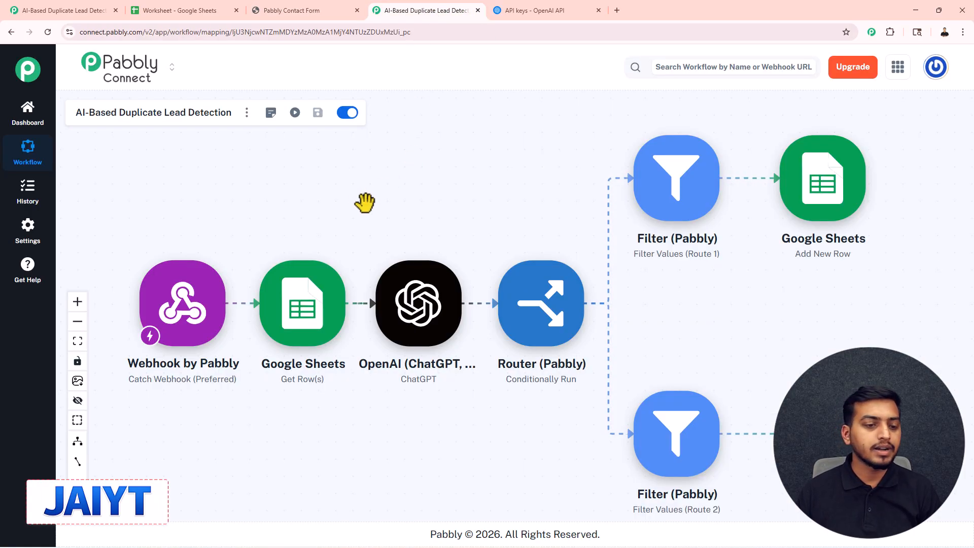
{"action": "left_click", "coordinate": [175, 322]}
{"action": "scroll", "coordinate": [614, 350], "scroll_direction": "down", "scroll_amount": 3}
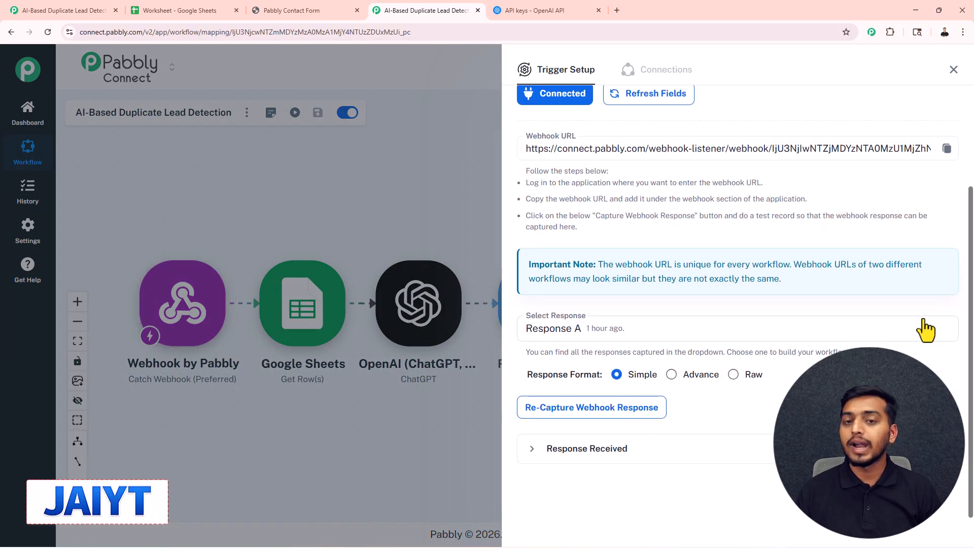
{"action": "left_click", "coordinate": [941, 329]}
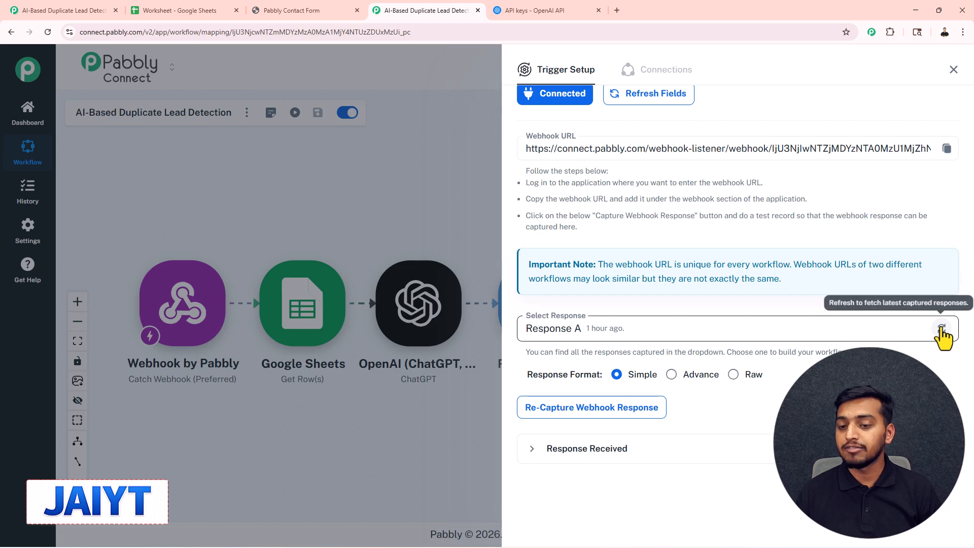
{"action": "left_click", "coordinate": [811, 330]}
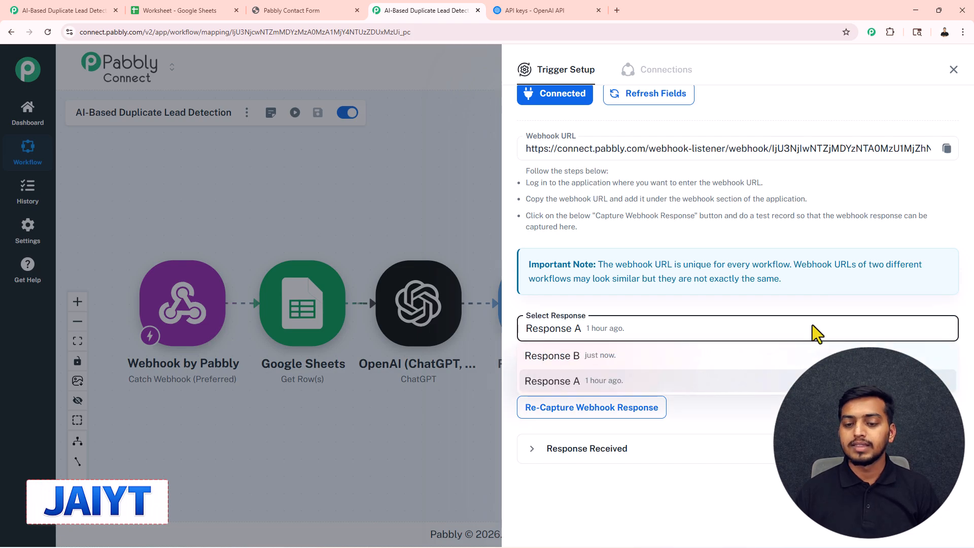
{"action": "left_click", "coordinate": [610, 362]}
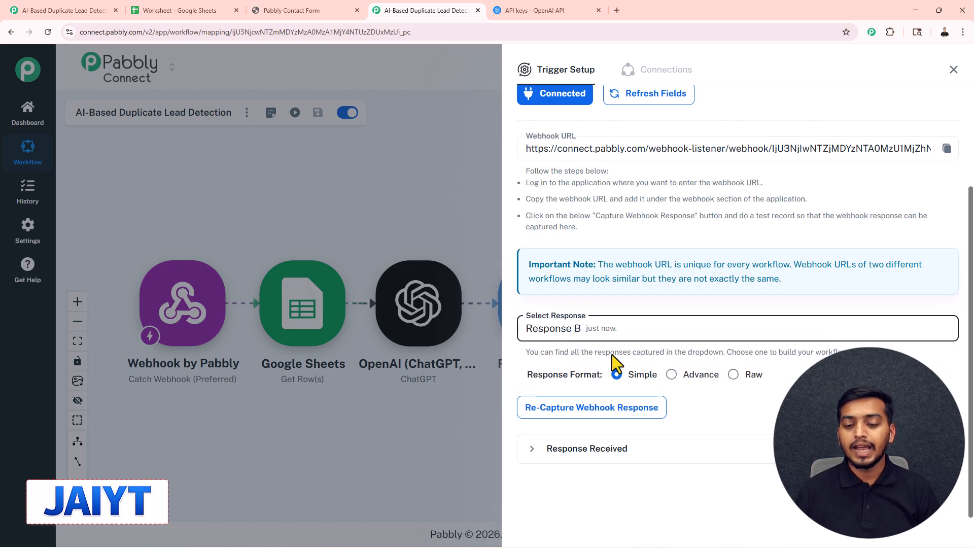
{"action": "left_click", "coordinate": [593, 447]}
{"action": "scroll", "coordinate": [611, 406], "scroll_direction": "down", "scroll_amount": 3}
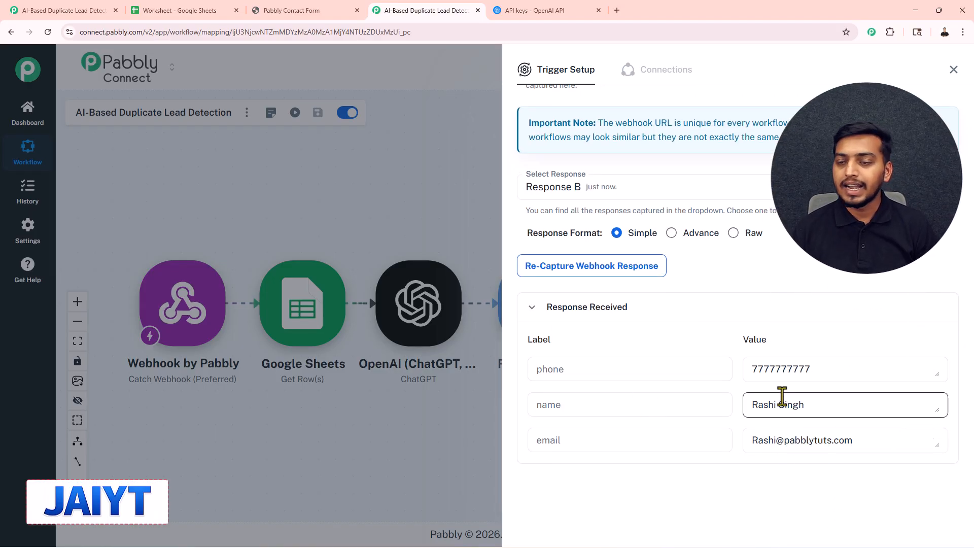
{"action": "left_click", "coordinate": [954, 70]}
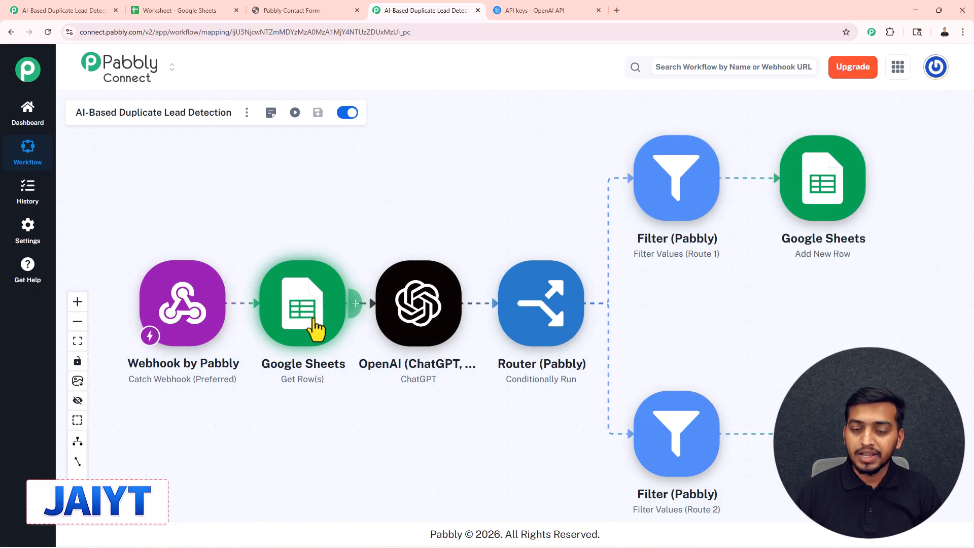
Resend the Get Row(s) action's test request, review the response and close the setup.
{"action": "left_click", "coordinate": [303, 318]}
{"action": "scroll", "coordinate": [596, 337], "scroll_direction": "down", "scroll_amount": 2}
{"action": "left_click", "coordinate": [578, 432]}
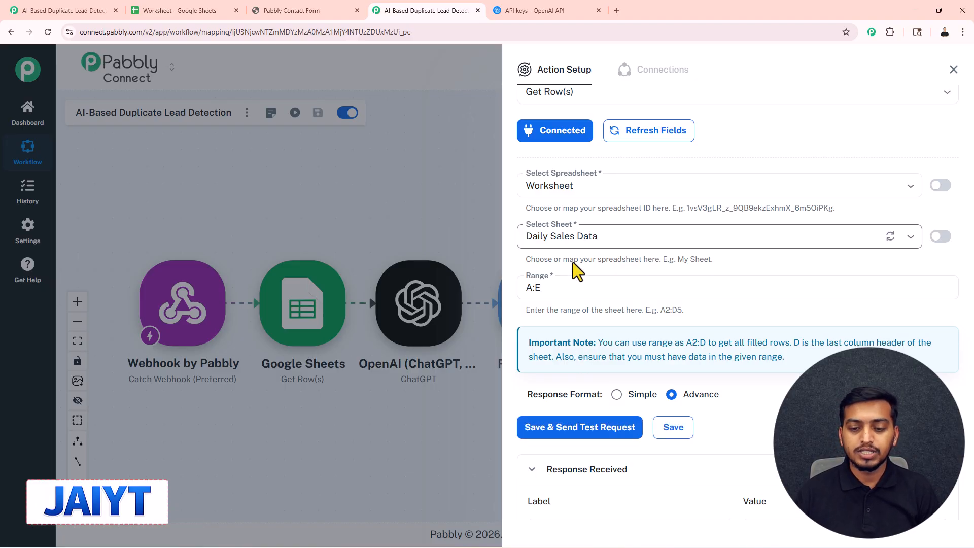
{"action": "scroll", "coordinate": [646, 449], "scroll_direction": "down", "scroll_amount": 2}
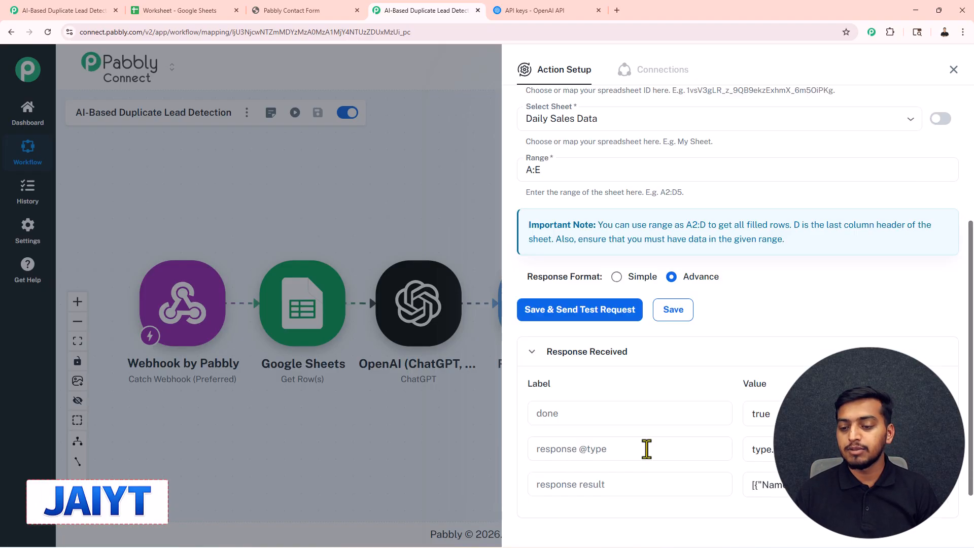
{"action": "left_click", "coordinate": [953, 69]}
Resend the ChatGPT action's test request and inspect the choices 0 message content status value in the response.
{"action": "left_click", "coordinate": [422, 299]}
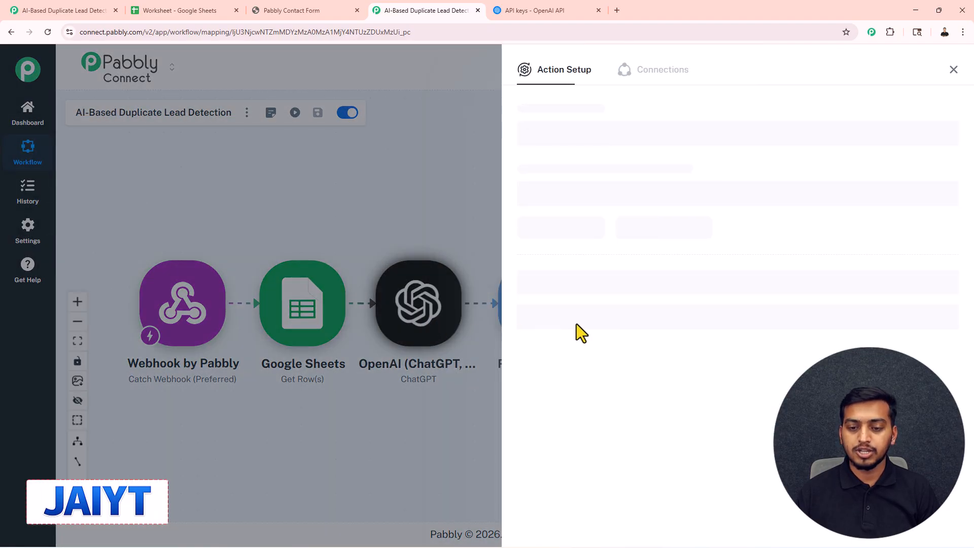
{"action": "scroll", "coordinate": [591, 334], "scroll_direction": "down", "scroll_amount": 2}
{"action": "scroll", "coordinate": [593, 359], "scroll_direction": "down", "scroll_amount": 2}
{"action": "left_click", "coordinate": [561, 496]}
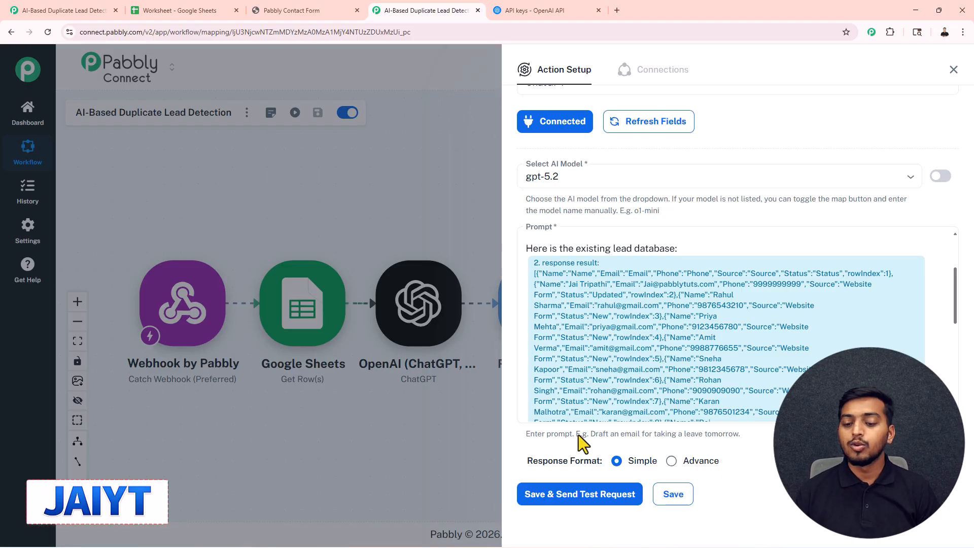
{"action": "scroll", "coordinate": [674, 406], "scroll_direction": "down", "scroll_amount": 3}
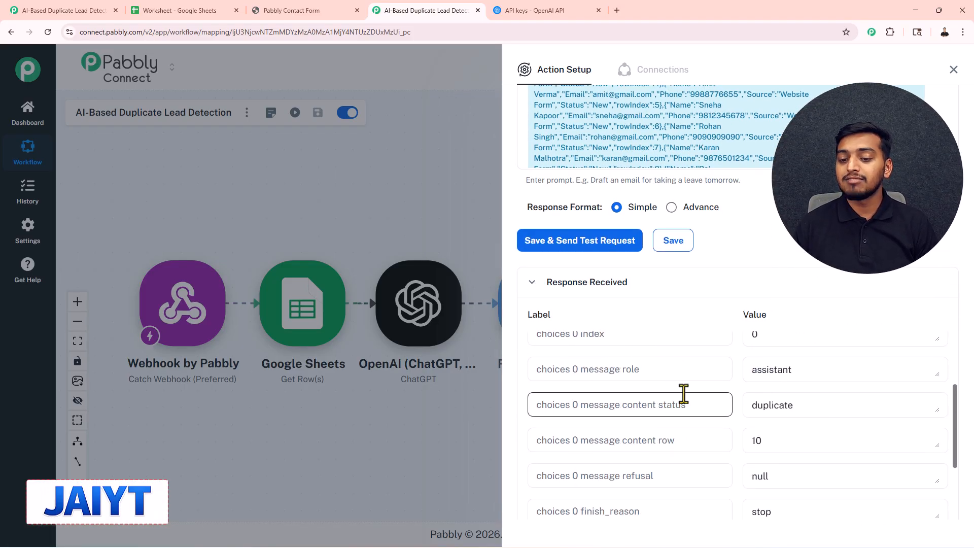
{"action": "double_click", "coordinate": [804, 404]}
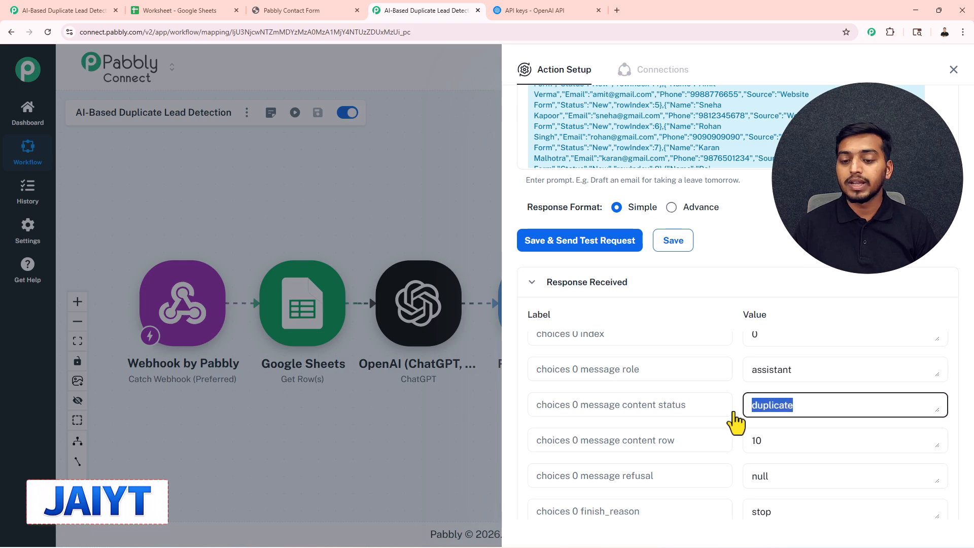
Inspect the choices 0 message content row value in the ChatGPT response and close the action's setup.
{"action": "double_click", "coordinate": [754, 440]}
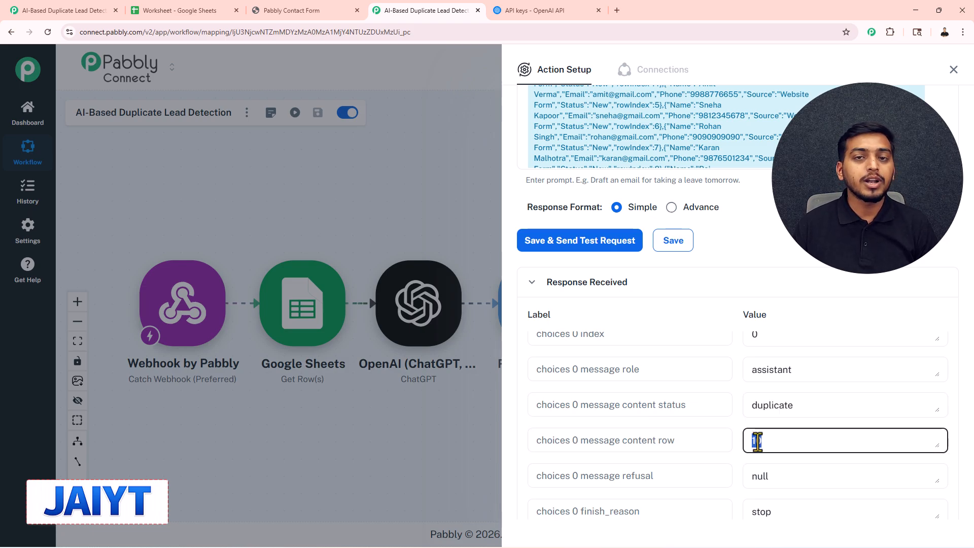
{"action": "left_click", "coordinate": [954, 70]}
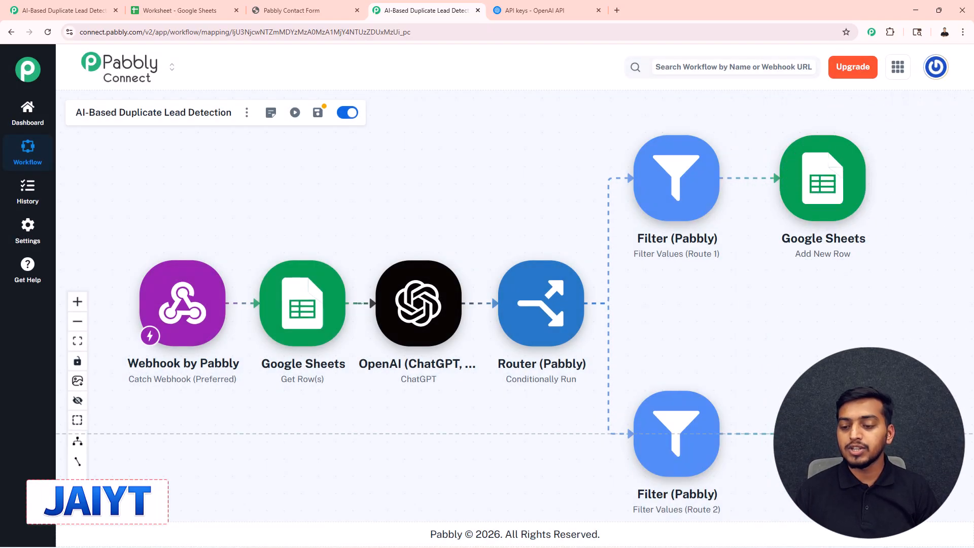
Map the Update Row action's Row Index to ChatGPT's choices 0 message content row value and review the remaining field mappings.
{"action": "left_click", "coordinate": [533, 398]}
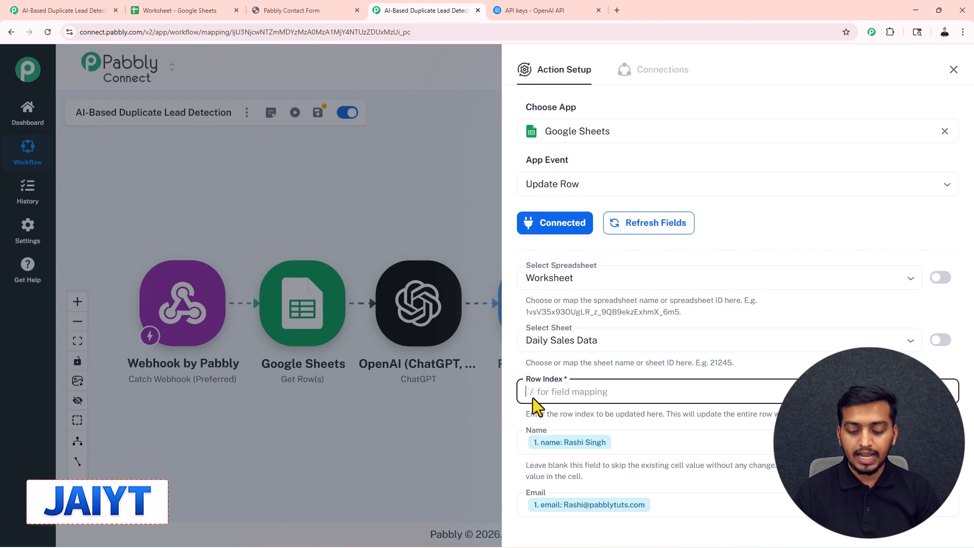
{"action": "type", "text": "/10"}
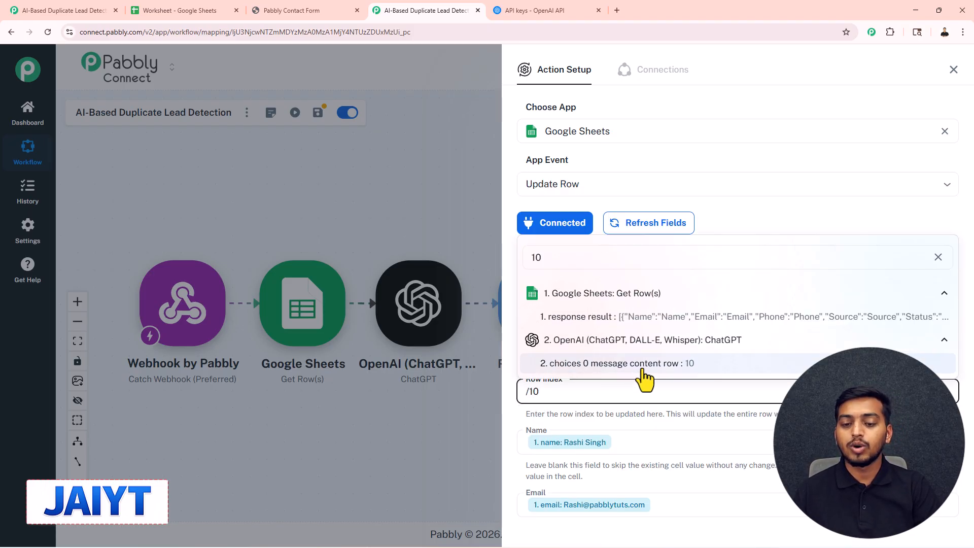
{"action": "left_click", "coordinate": [642, 369]}
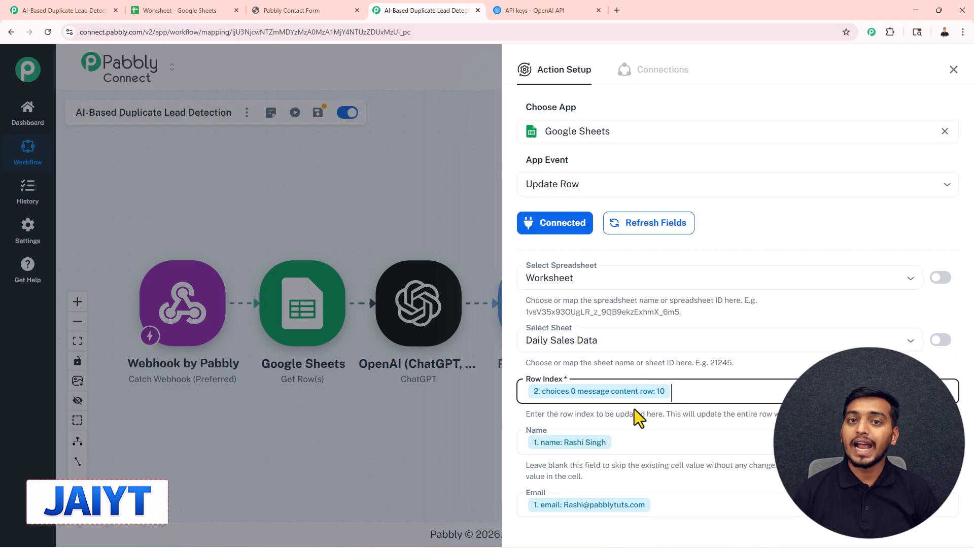
{"action": "scroll", "coordinate": [647, 418], "scroll_direction": "down", "scroll_amount": 6}
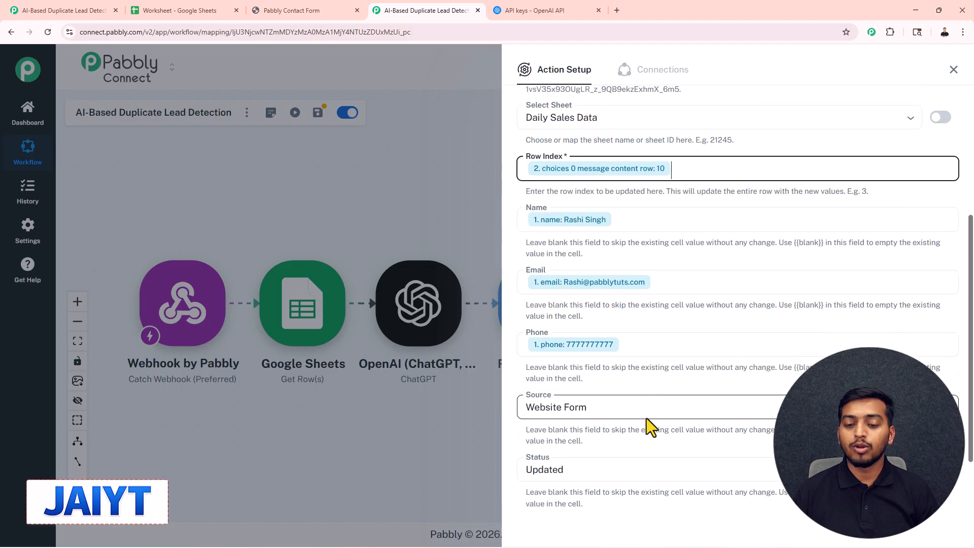
{"action": "left_click", "coordinate": [599, 474]}
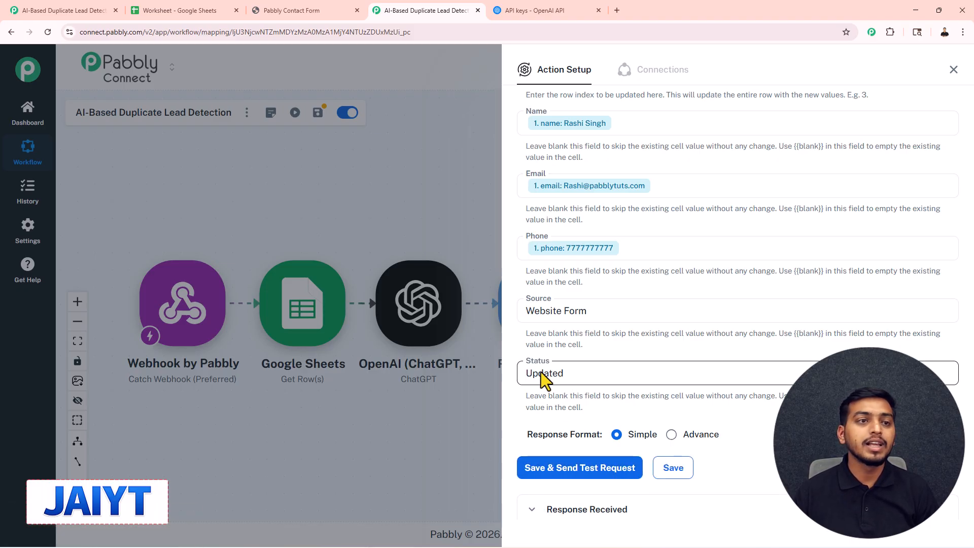
Check the lead's Status in the Daily Sales Data sheet in Google Sheets, then close the Update Row setup in Pabbly Connect and review the workflow.
{"action": "left_click", "coordinate": [211, 12]}
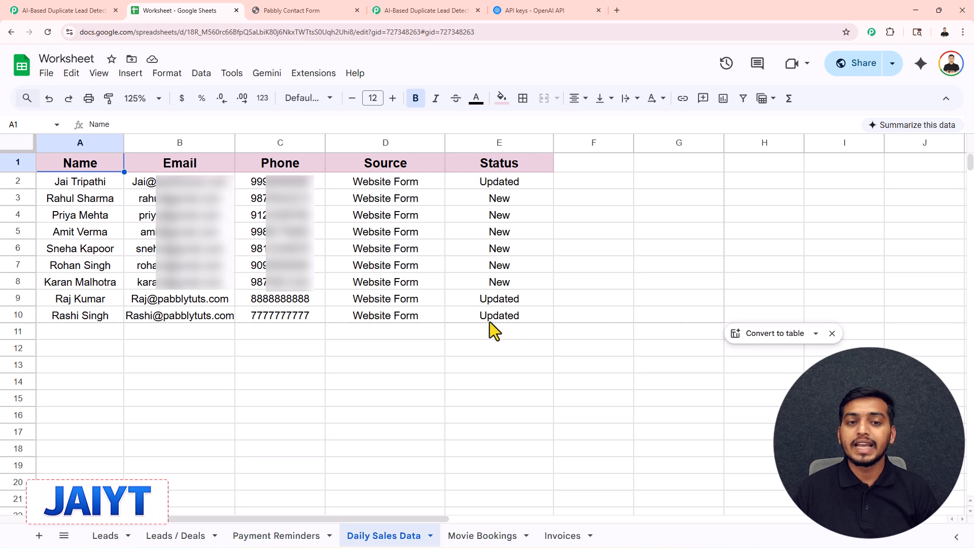
{"action": "left_click", "coordinate": [426, 11]}
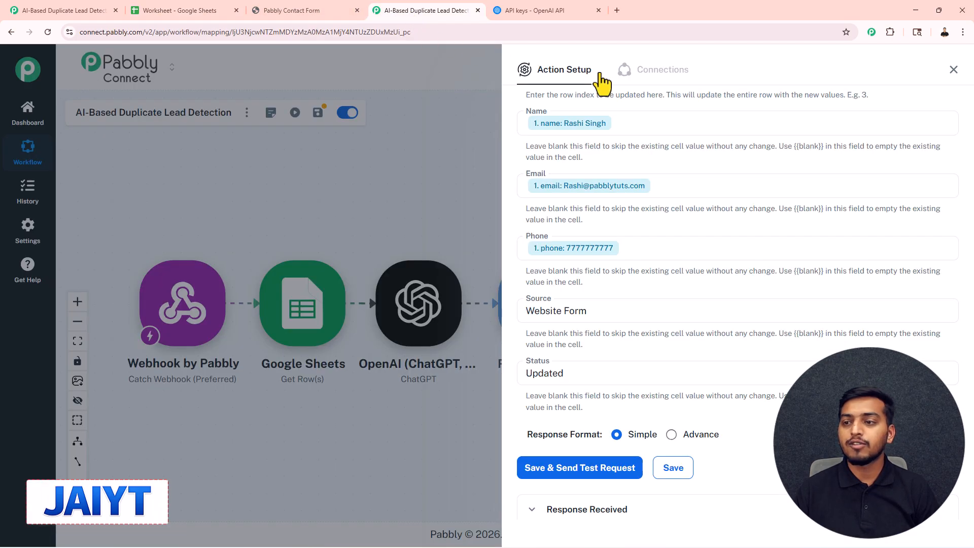
{"action": "left_click", "coordinate": [953, 70]}
{"action": "left_click_drag", "start_coordinate": [517, 180], "coordinate": [505, 164]}
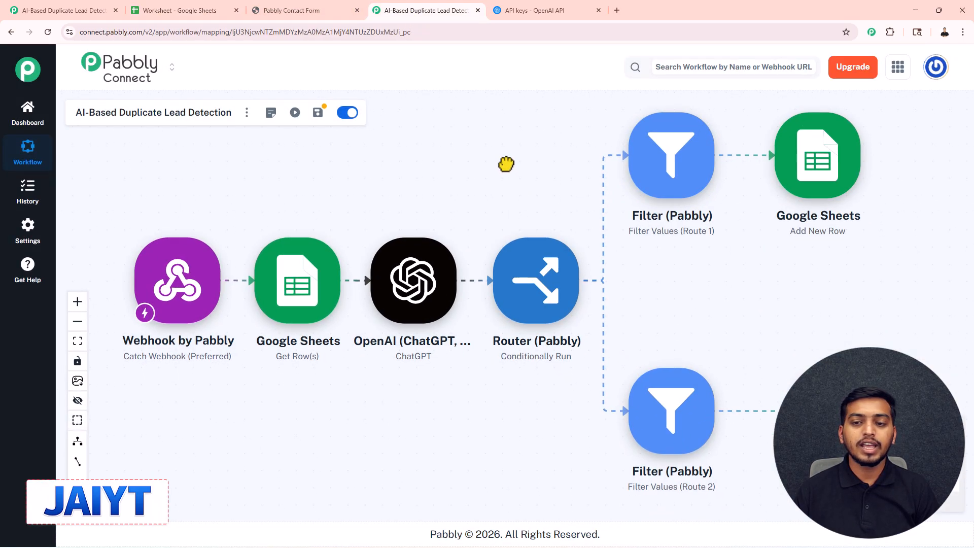
{"action": "scroll", "coordinate": [506, 164], "scroll_direction": "down", "scroll_amount": 3}
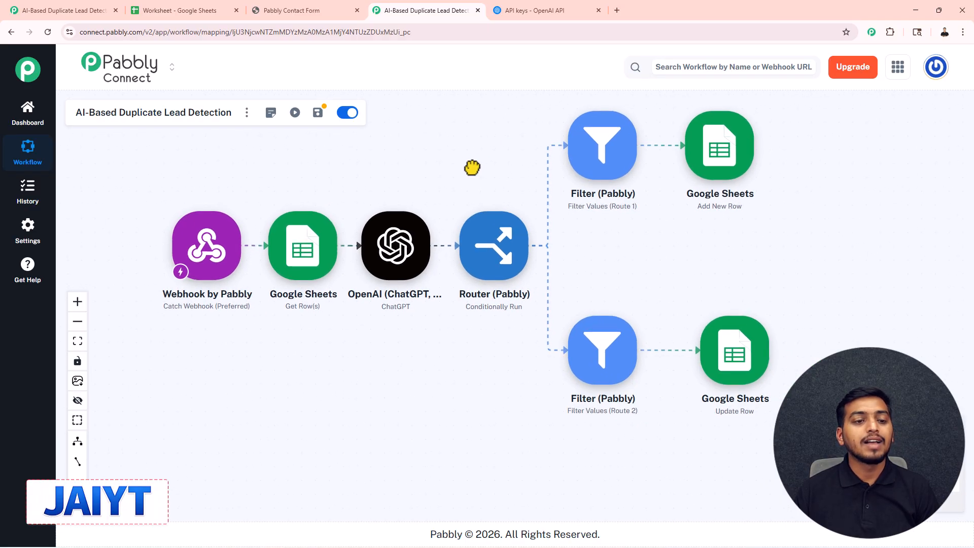
{"action": "scroll", "coordinate": [472, 167], "scroll_direction": "up", "scroll_amount": 1}
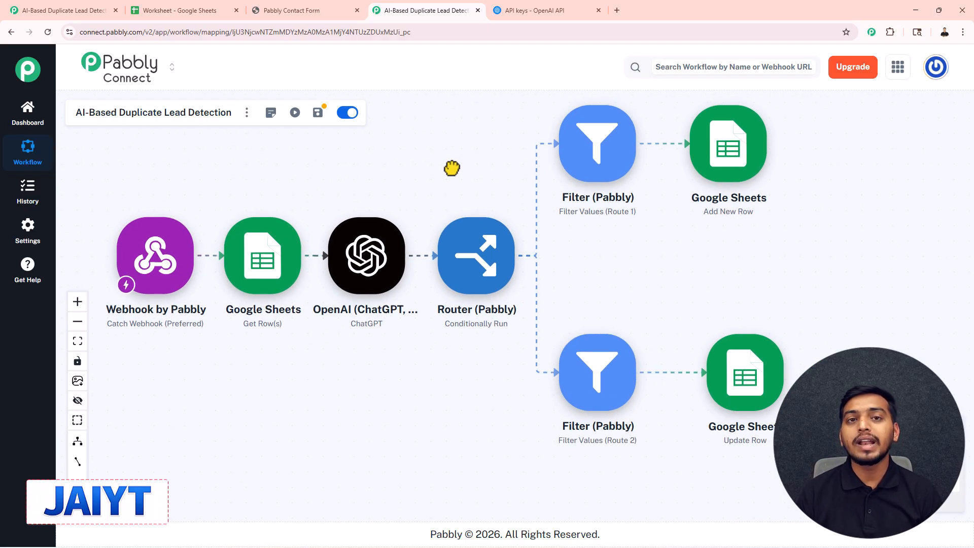